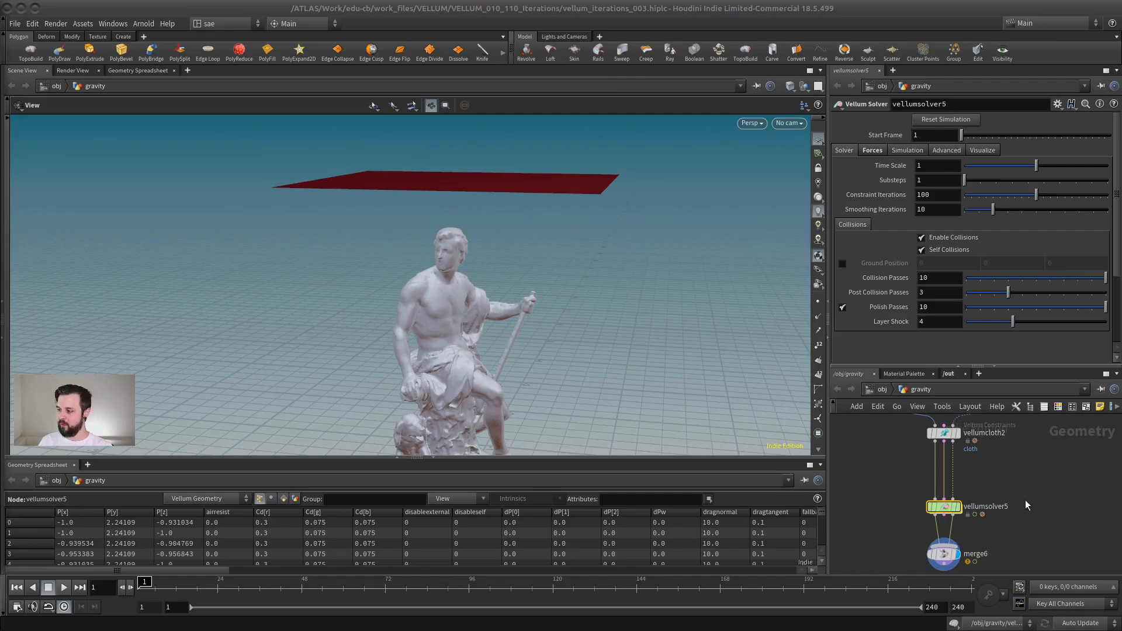
# - Examine the vellumsolver5 substeps, constraint iterations and collision passes alongside the cloth and statue in the scene
pyautogui.moveTo(1025, 499); pyautogui.dragTo(1000, 500, button='middle')
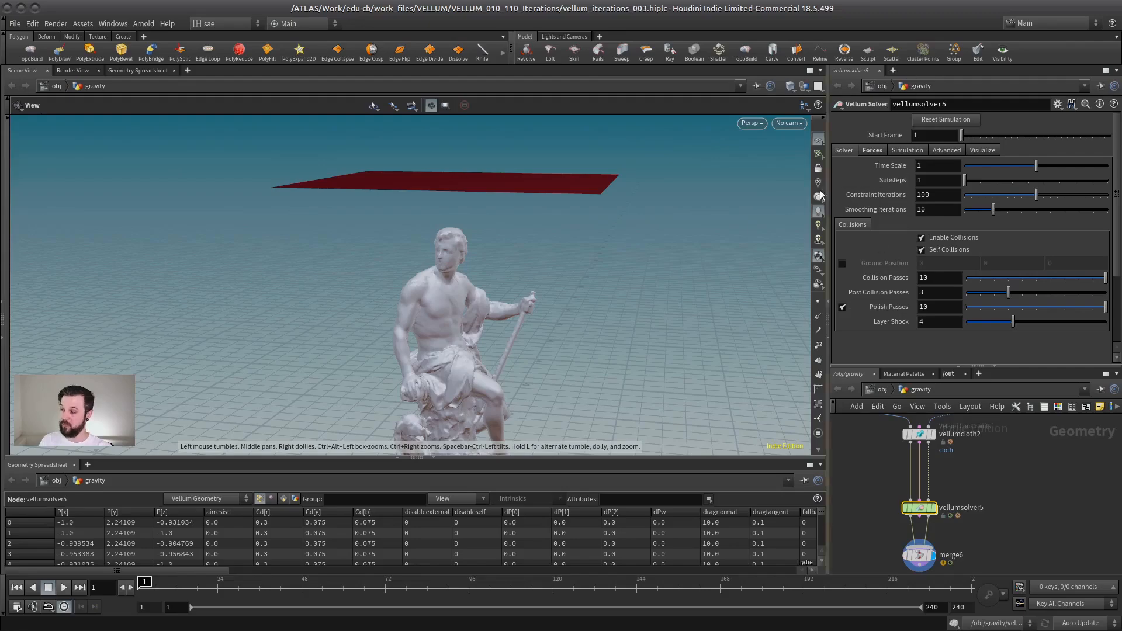
pyautogui.click(935, 180)
pyautogui.click(934, 194)
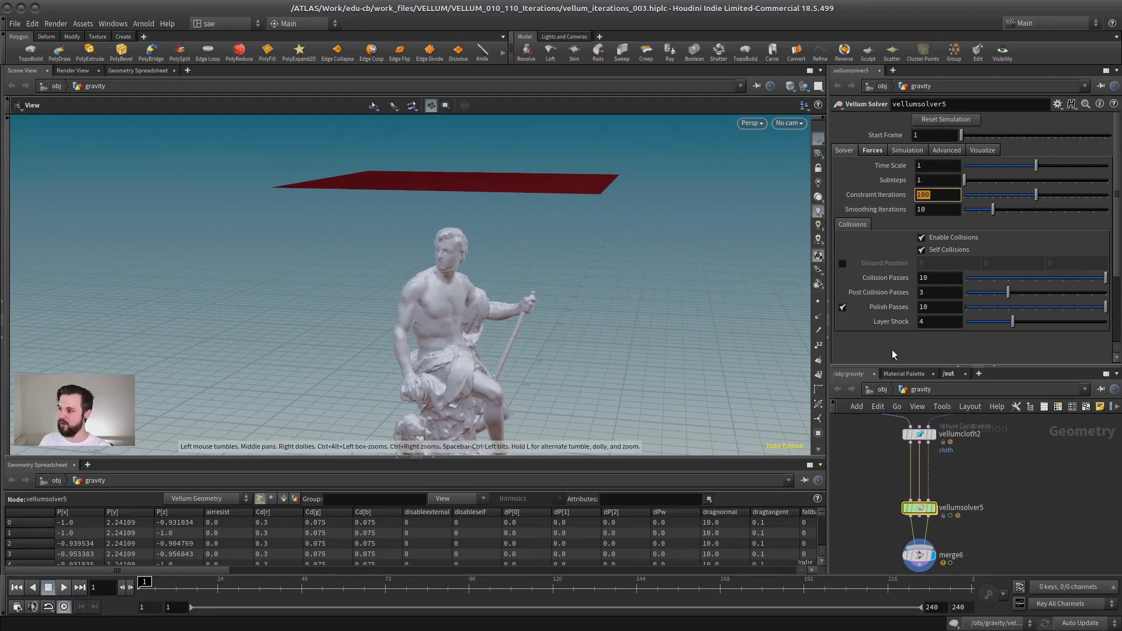
pyautogui.click(938, 278)
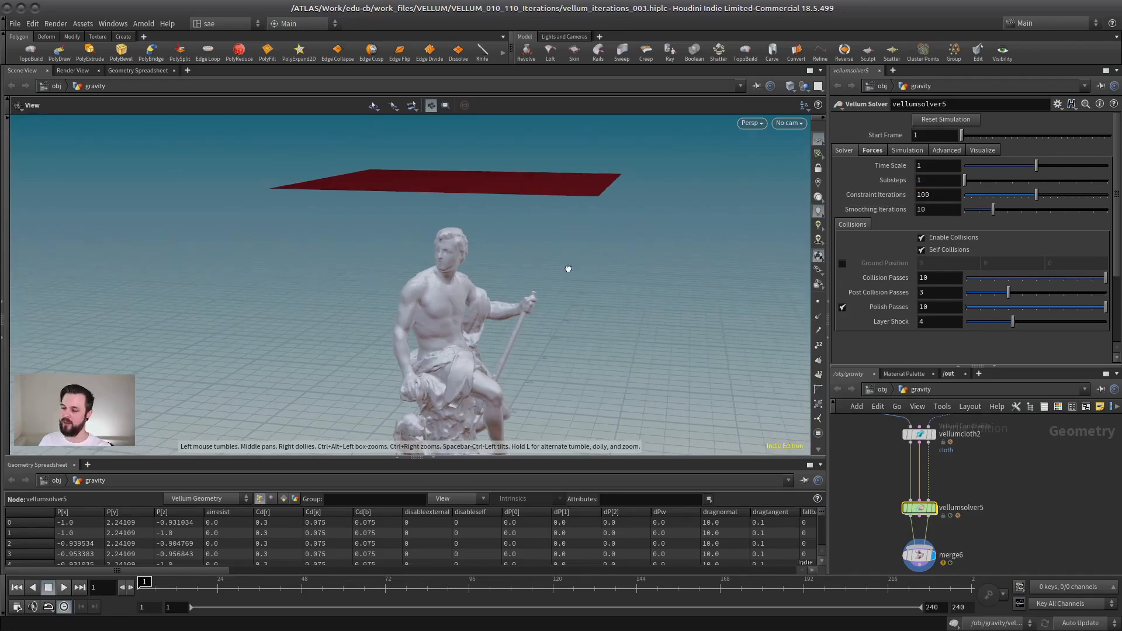
pyautogui.moveTo(606, 281); pyautogui.dragTo(511, 285)
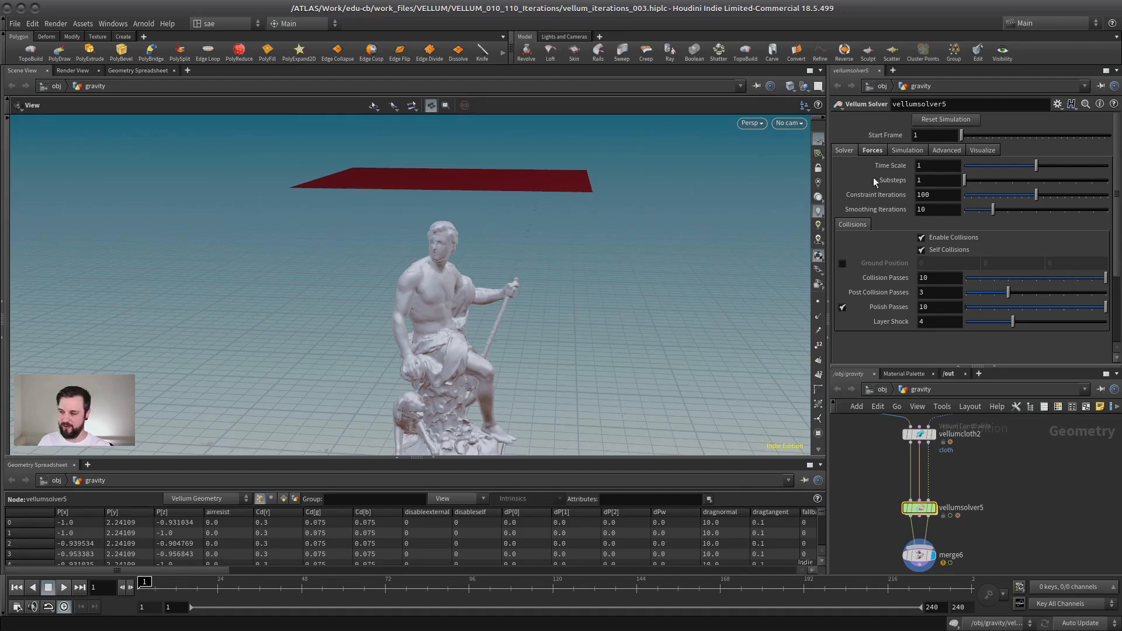
pyautogui.moveTo(906, 180); pyautogui.dragTo(899, 181)
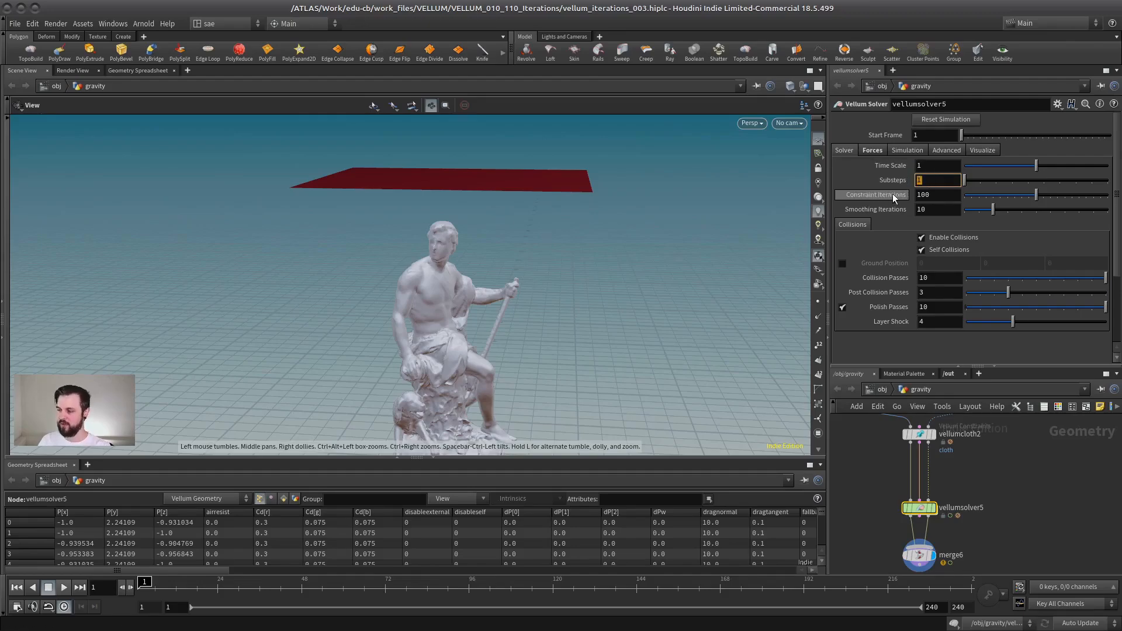
pyautogui.click(933, 179)
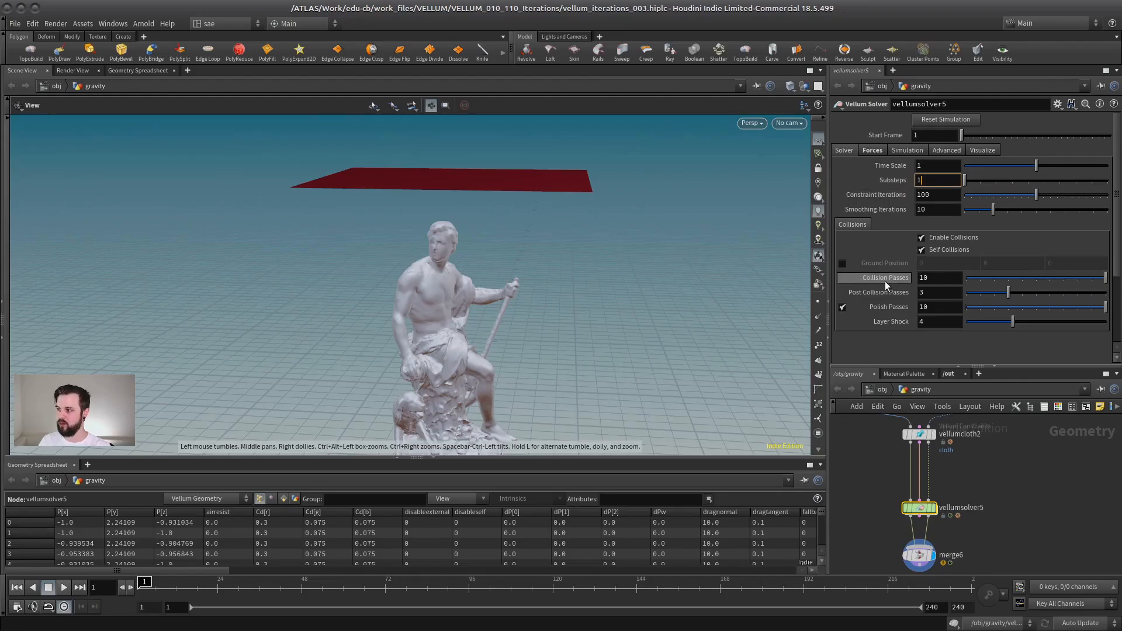
pyautogui.moveTo(542, 271); pyautogui.dragTo(496, 279)
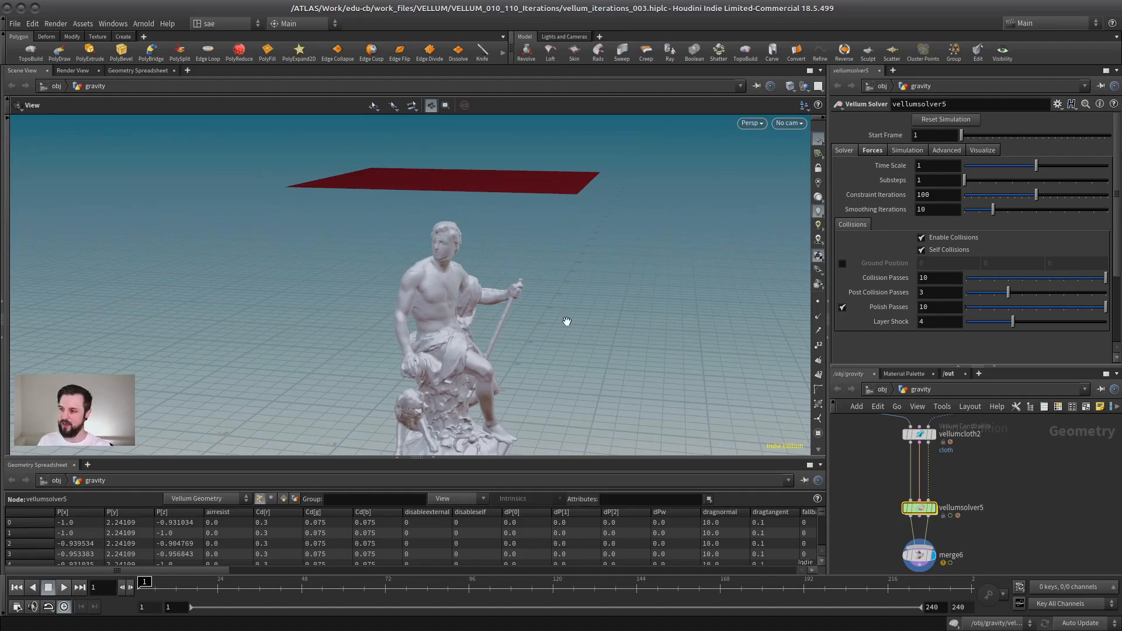
pyautogui.moveTo(519, 284); pyautogui.dragTo(417, 298)
# - Select the color1 node and inspect the cloth patch's triangulation above the statue in wireframe
pyautogui.scroll(-4, 929, 511)
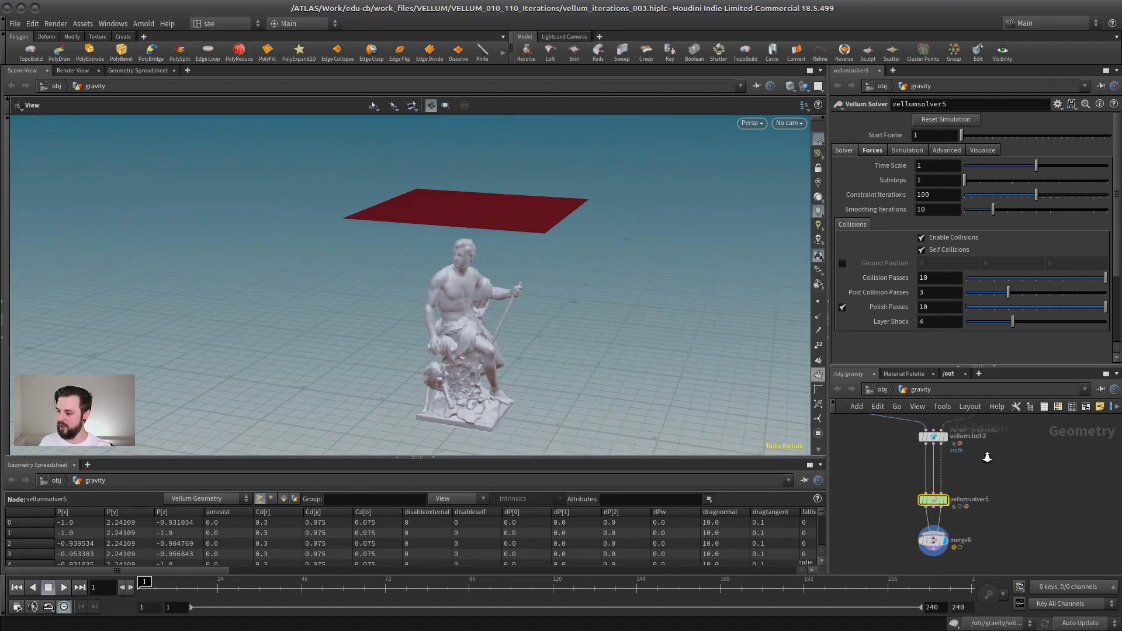
pyautogui.click(928, 503)
pyautogui.scroll(3, 923, 526)
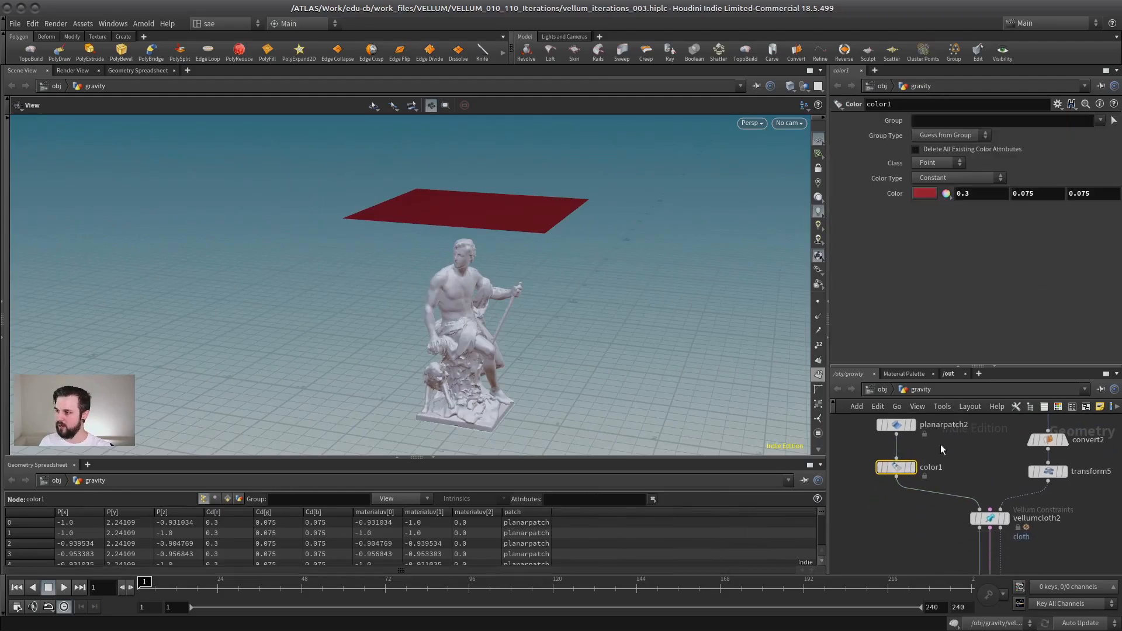
pyautogui.press('w')
pyautogui.moveTo(506, 271); pyautogui.dragTo(700, 216, button='right')
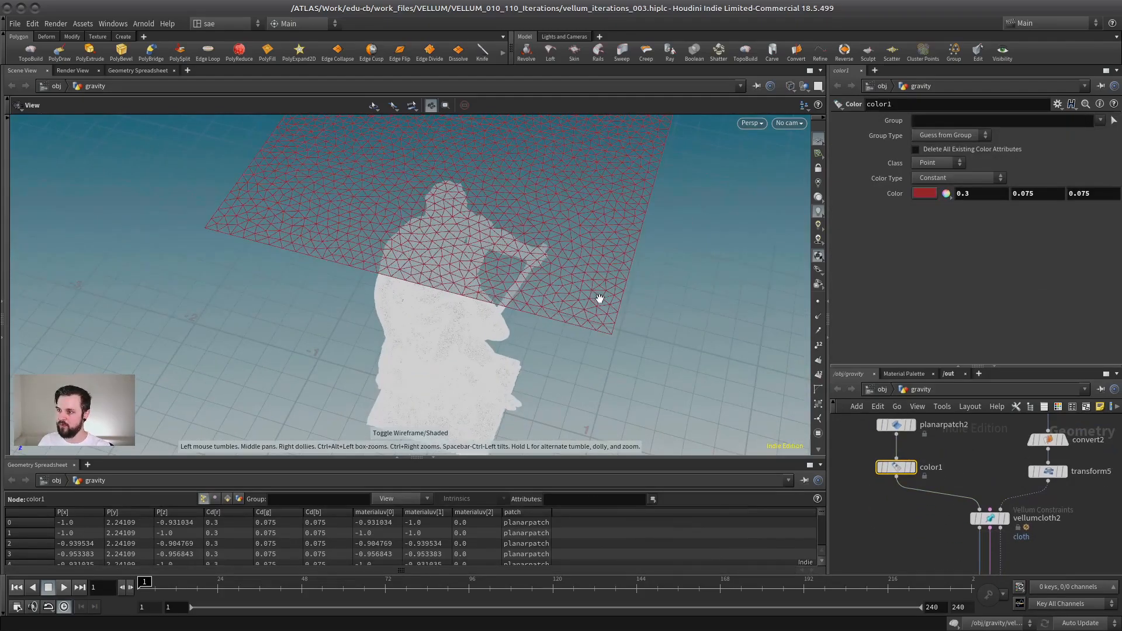
pyautogui.moveTo(600, 299); pyautogui.dragTo(526, 316, button='right')
pyautogui.moveTo(525, 316); pyautogui.dragTo(540, 263)
# - Display the transform5 node in shaded mode and inspect the statue collider on its own
pyautogui.moveTo(1014, 476); pyautogui.dragTo(961, 481, button='middle')
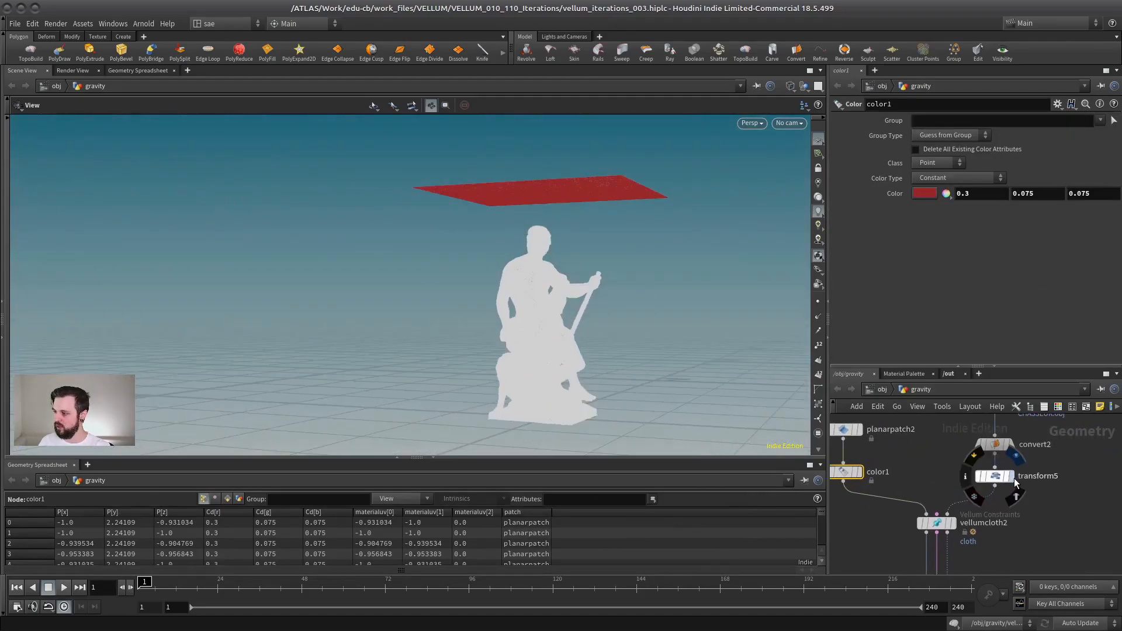
pyautogui.click(1012, 477)
pyautogui.moveTo(543, 336); pyautogui.dragTo(598, 321, button='right')
pyautogui.press('w')
pyautogui.moveTo(598, 320)
pyautogui.mouseDown()
pyautogui.moveTo(639, 348)
pyautogui.moveTo(606, 363)
pyautogui.mouseUp()
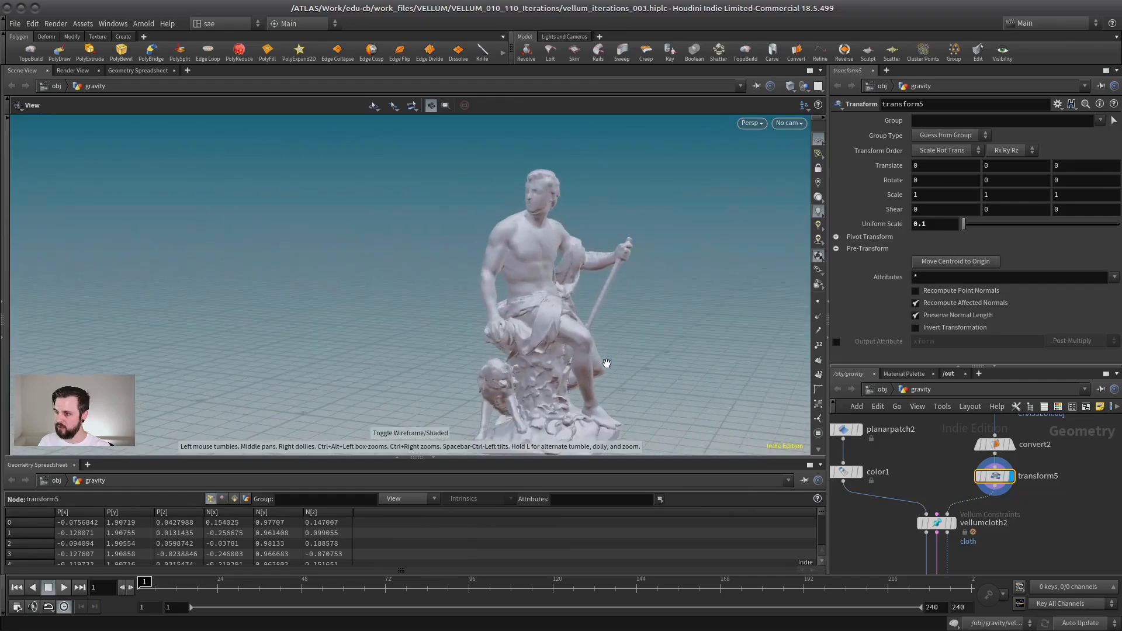
pyautogui.moveTo(645, 377); pyautogui.dragTo(601, 288, button='middle')
pyautogui.moveTo(601, 288); pyautogui.dragTo(556, 352, button='right')
# - Display the merge6 node and play the cloth simulation over the statue, then return to frame 1
pyautogui.moveTo(1031, 553); pyautogui.dragTo(1044, 490, button='middle')
pyautogui.moveTo(985, 559); pyautogui.dragTo(974, 505, button='middle')
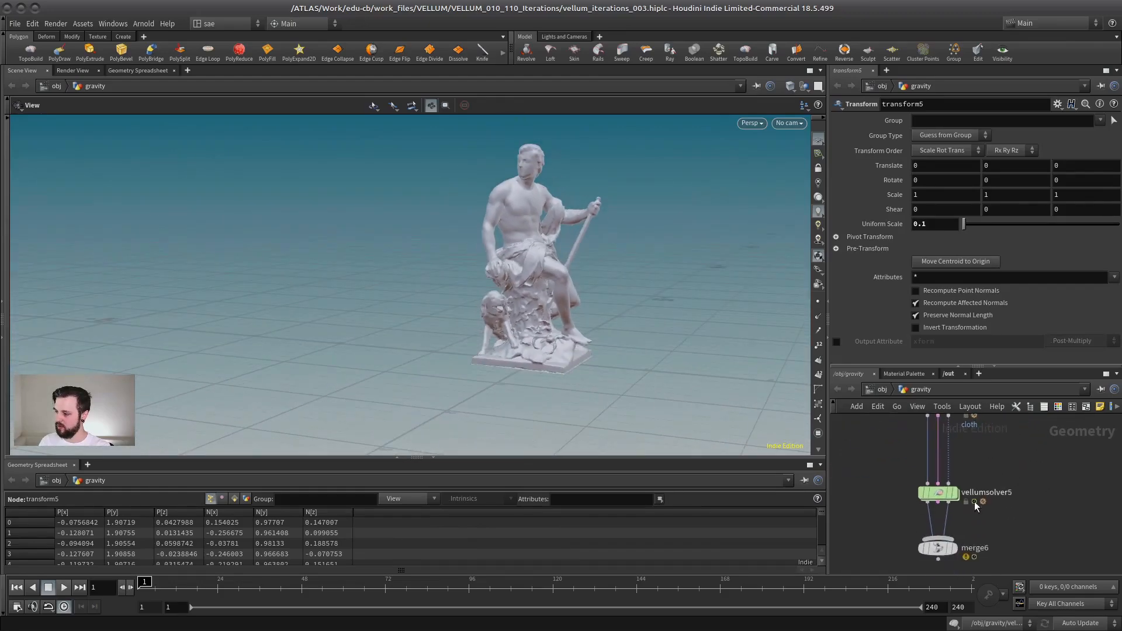
pyautogui.click(952, 548)
pyautogui.scroll(-3, 993, 511)
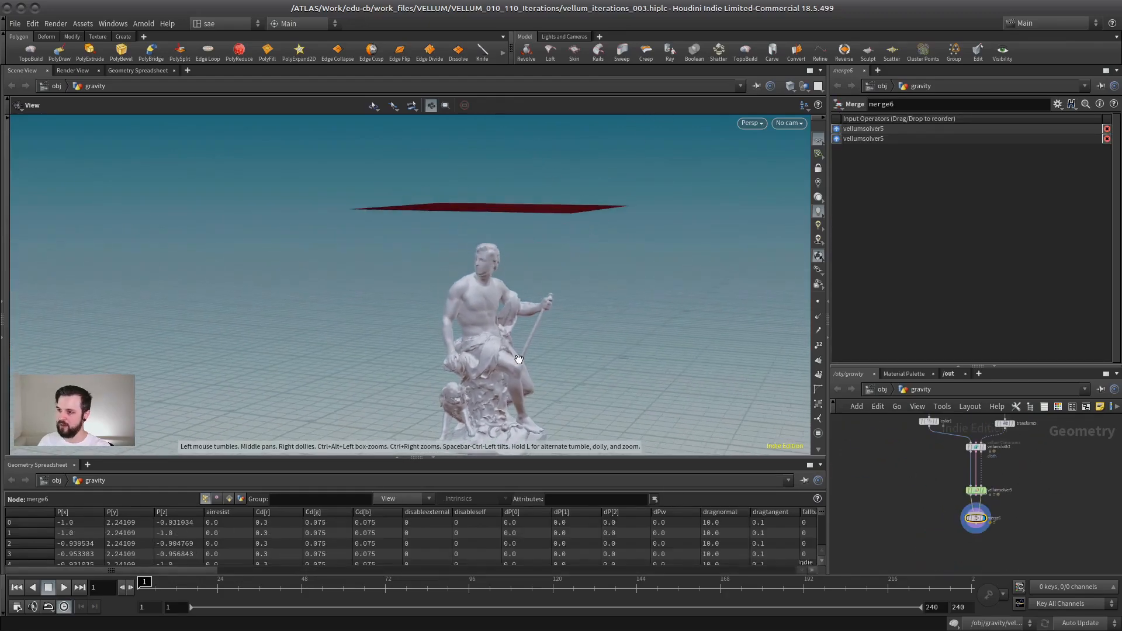
pyautogui.moveTo(519, 360); pyautogui.dragTo(519, 377)
pyautogui.moveTo(520, 378); pyautogui.dragTo(520, 302, button='middle')
pyautogui.click(65, 587)
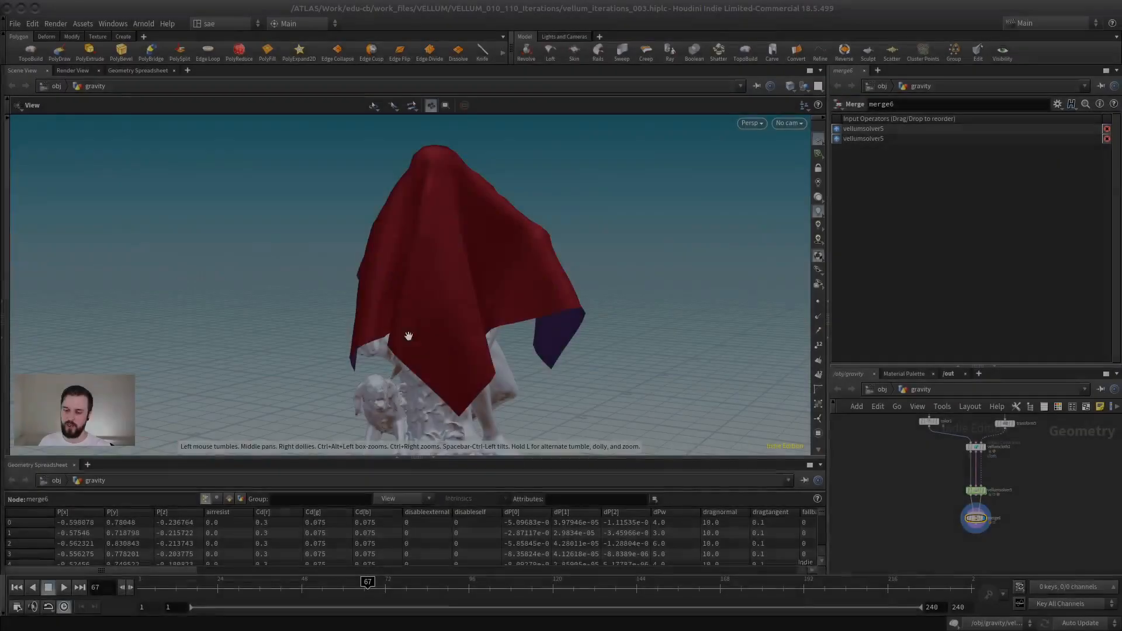
pyautogui.click(65, 587)
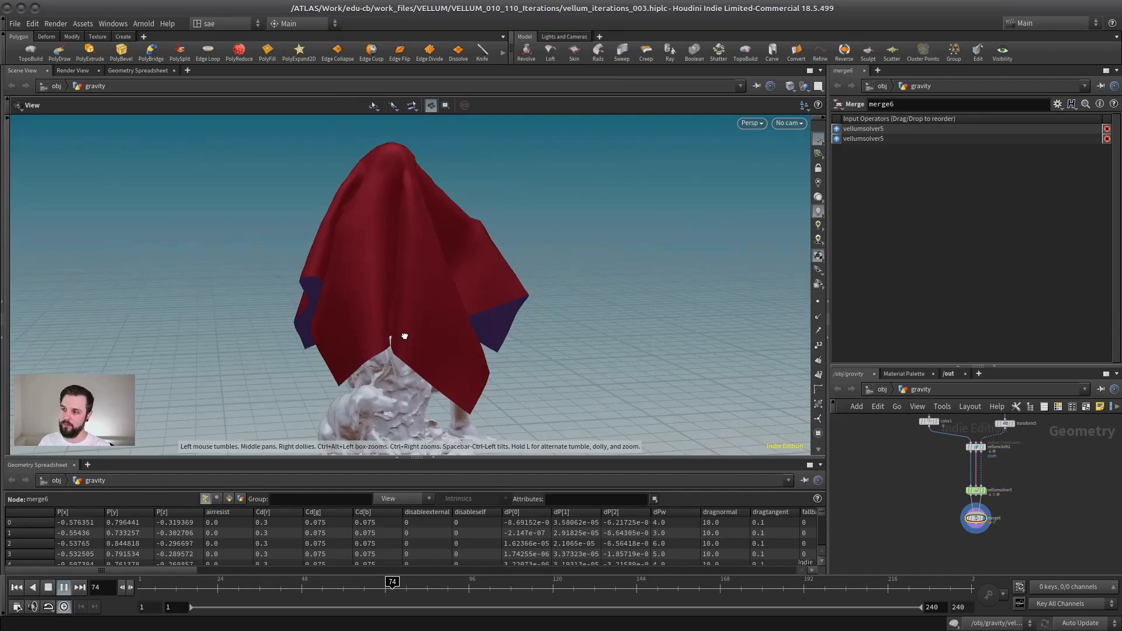
pyautogui.click(16, 587)
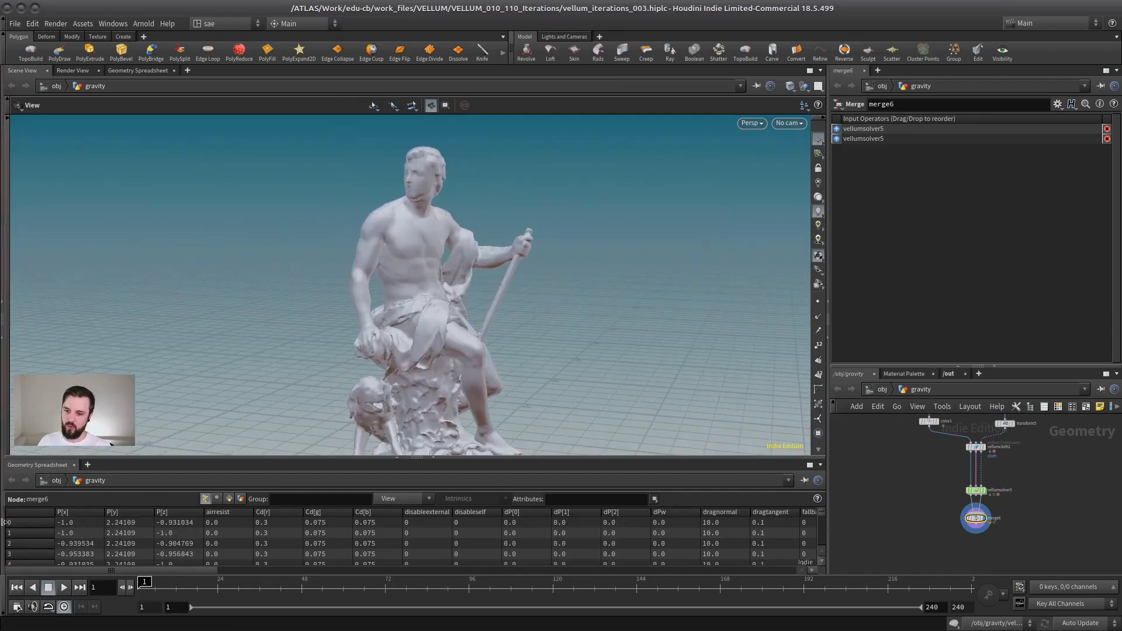
# - Replay the simulation, stop it at frame 22 and inspect the draped cloth from several angles
pyautogui.click(65, 588)
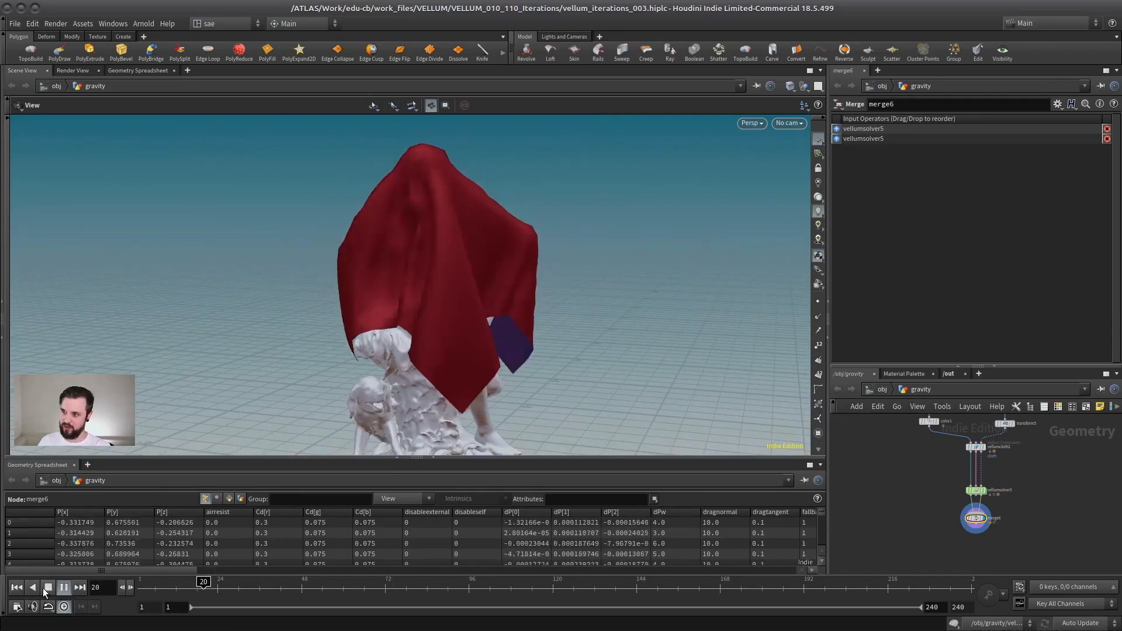
pyautogui.click(46, 588)
pyautogui.moveTo(490, 339); pyautogui.dragTo(446, 144, button='right')
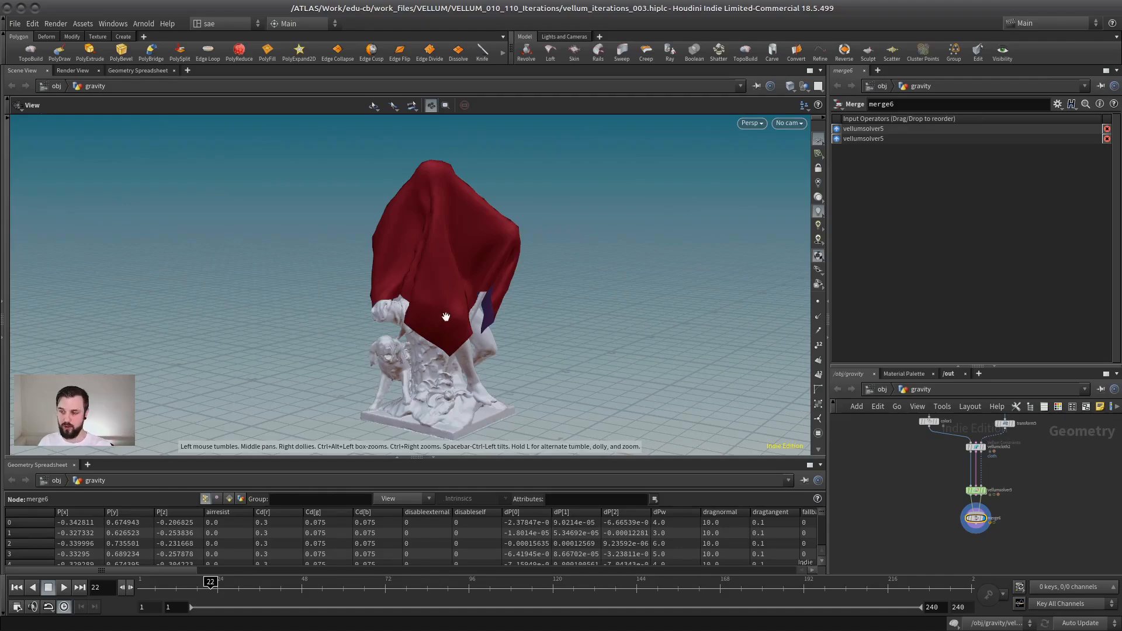
pyautogui.moveTo(419, 279); pyautogui.dragTo(544, 266)
pyautogui.moveTo(543, 266); pyautogui.dragTo(381, 354, button='right')
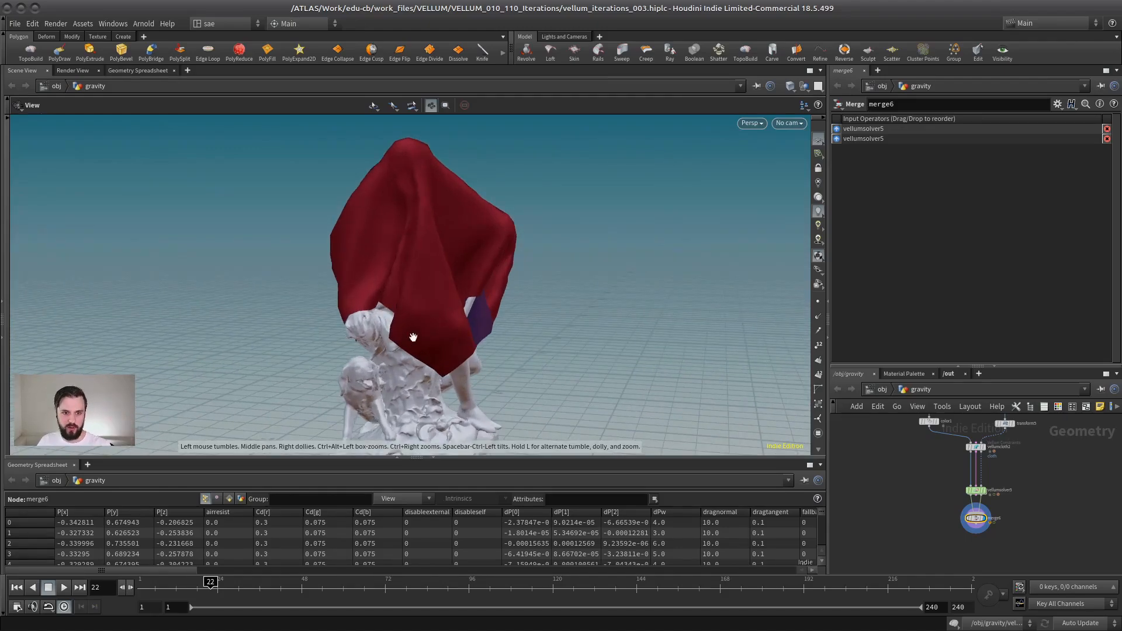
pyautogui.moveTo(521, 294); pyautogui.dragTo(489, 323)
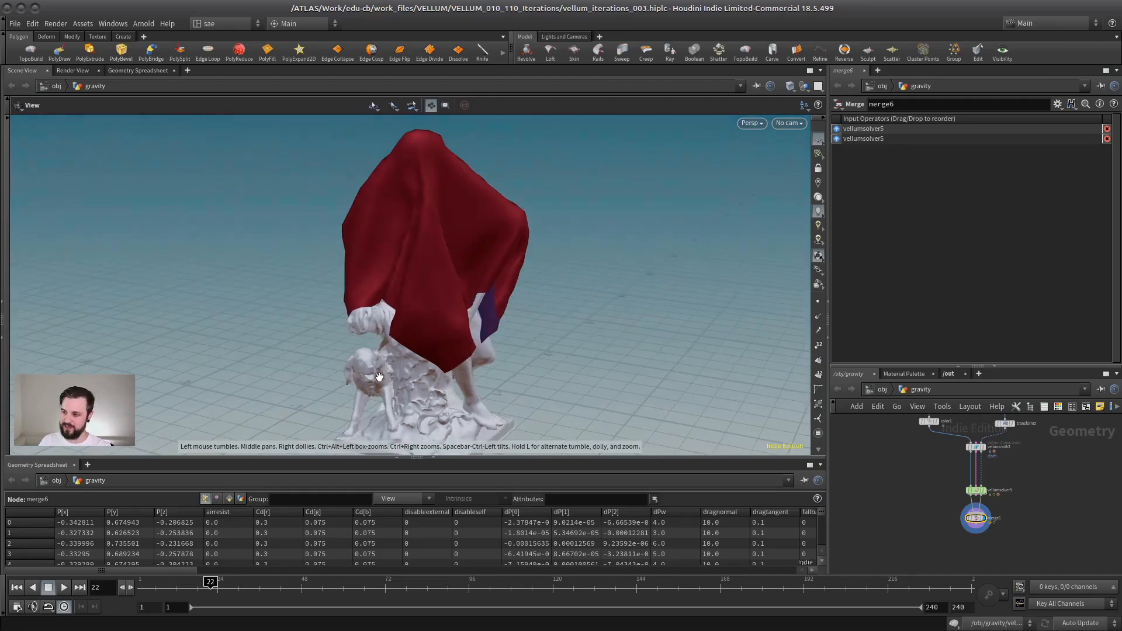
pyautogui.moveTo(427, 332); pyautogui.dragTo(358, 327, button='right')
# - Show the draped cloth and statue in wireframe with points displayed, framing the cloth's hanging edge up close
pyautogui.press('w')
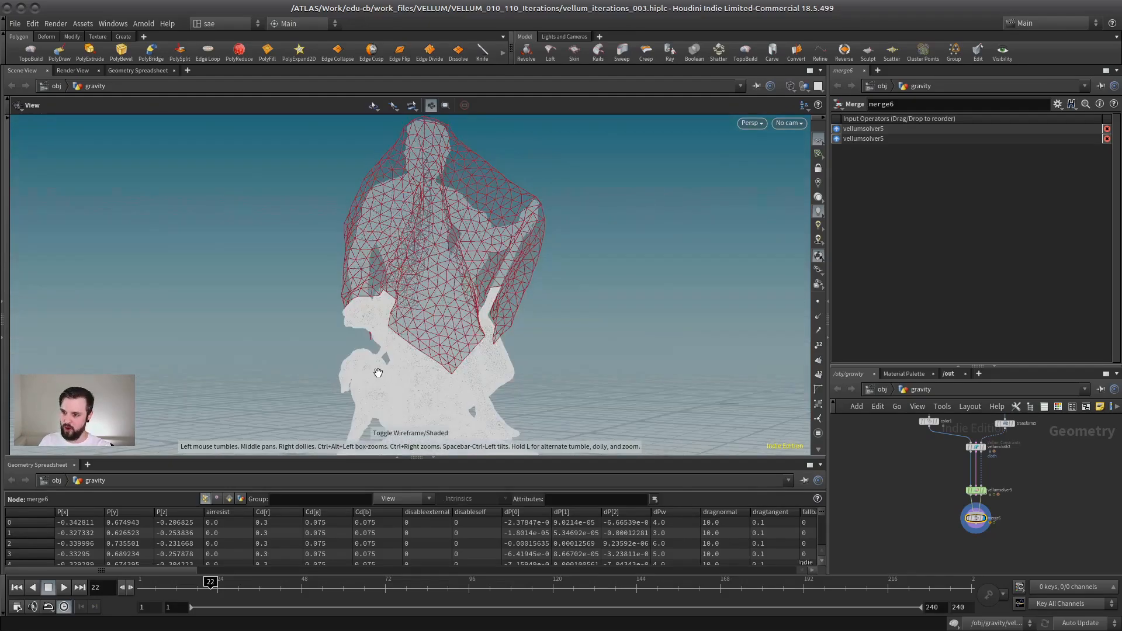
pyautogui.moveTo(413, 336); pyautogui.dragTo(461, 191)
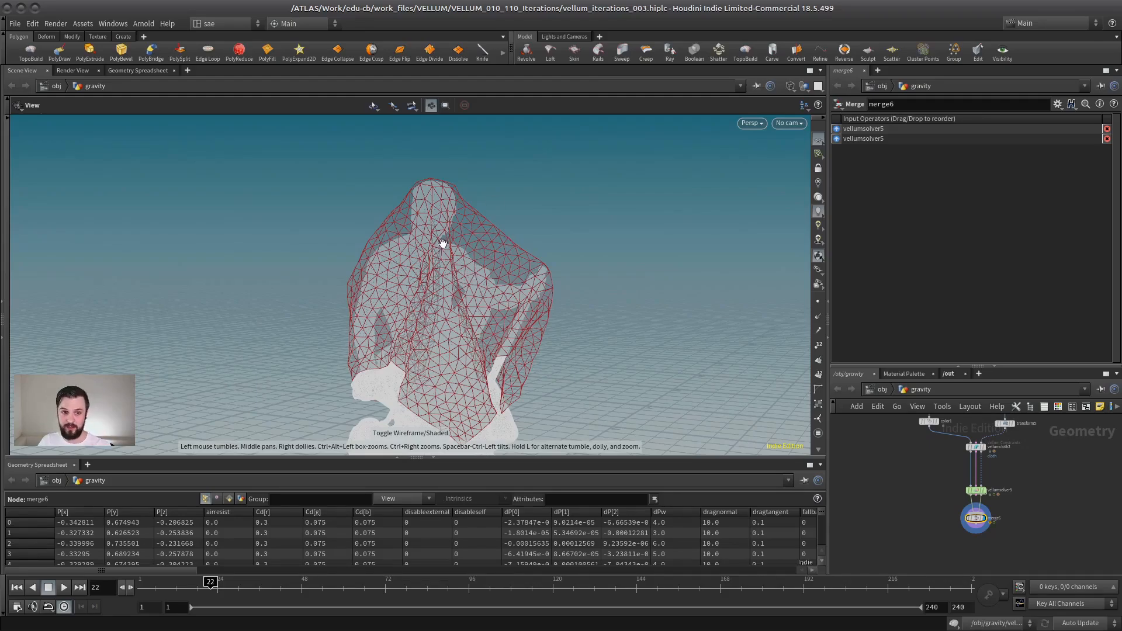
pyautogui.scroll(10, 524, 302)
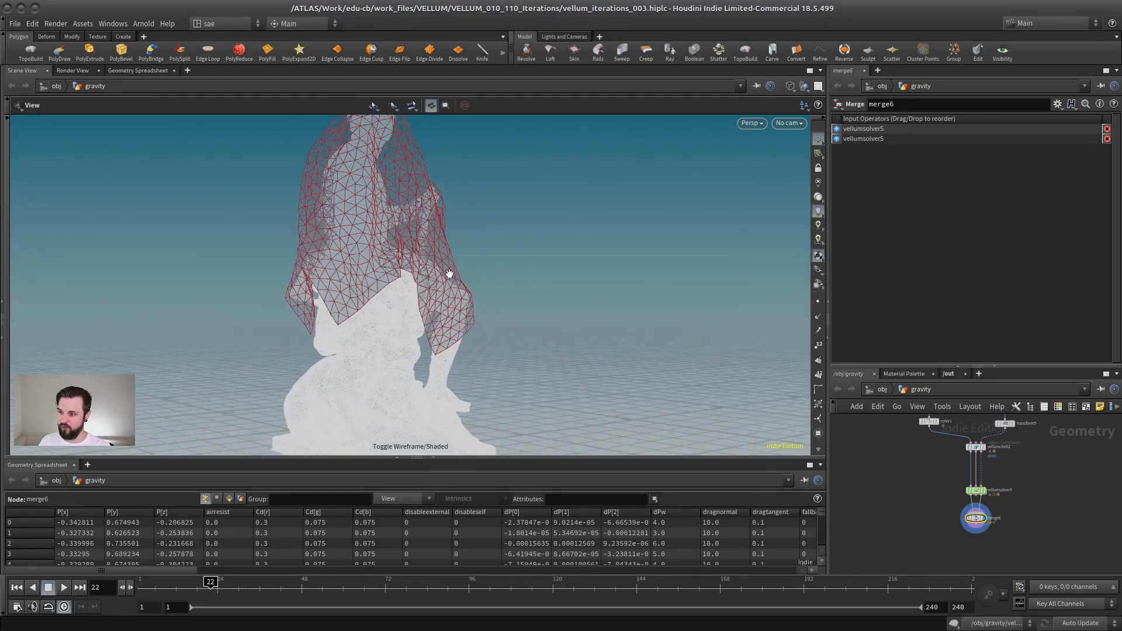
pyautogui.click(818, 302)
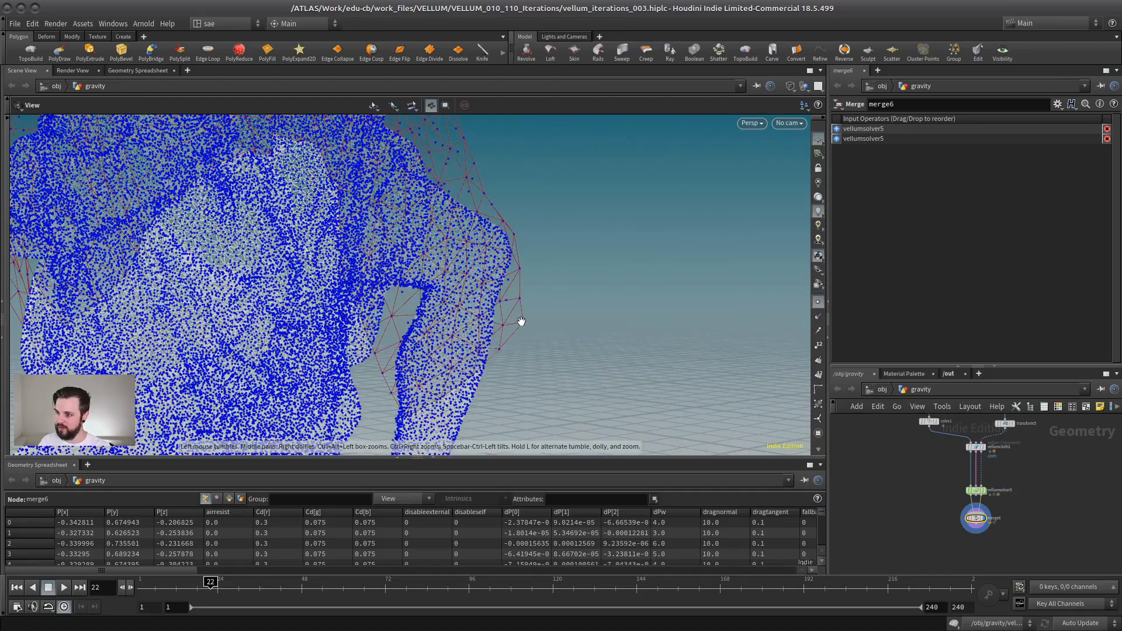
pyautogui.scroll(3, 514, 318)
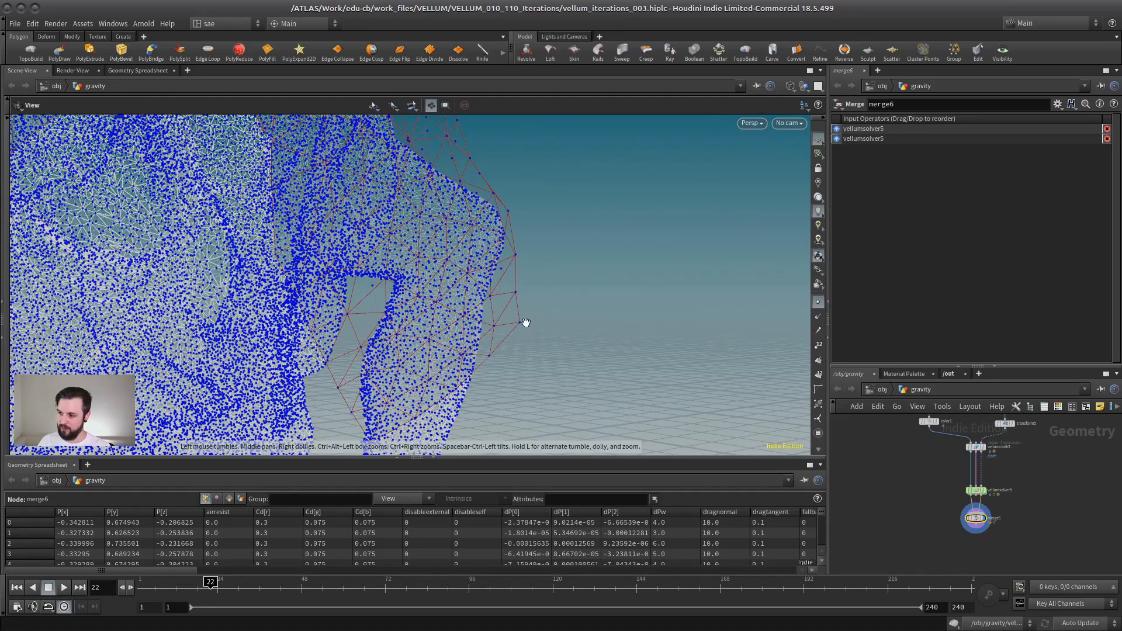
# - Replay the simulation from frame 1, watch the cloth points near the statue and stop at frame 89
pyautogui.click(63, 588)
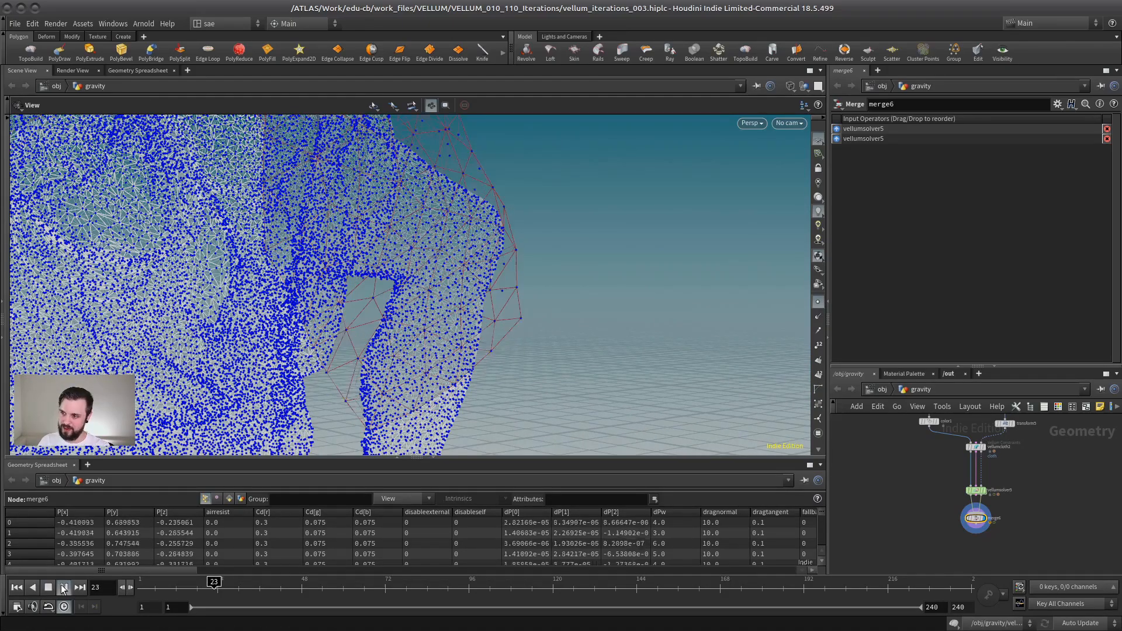
pyautogui.click(16, 587)
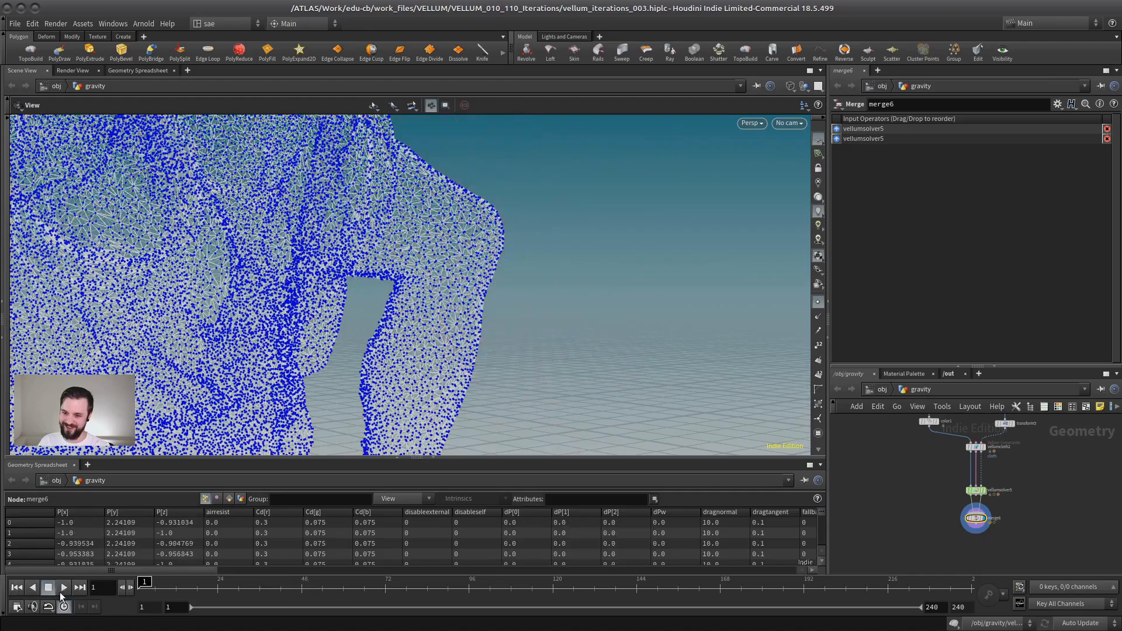
pyautogui.click(63, 587)
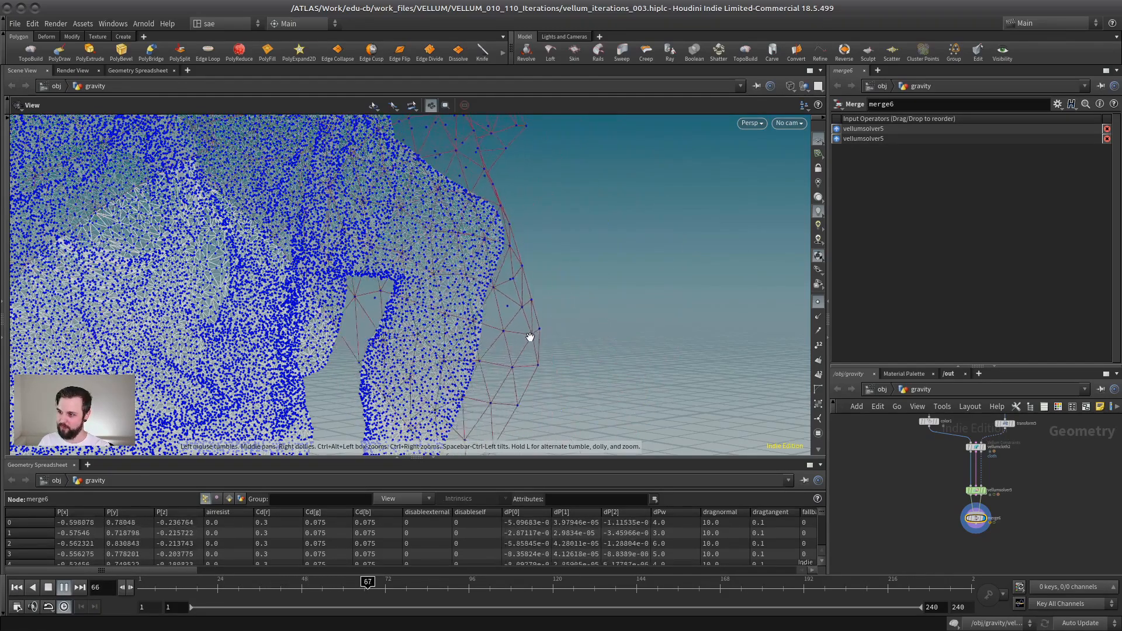
pyautogui.click(63, 587)
pyautogui.moveTo(513, 331); pyautogui.dragTo(594, 336)
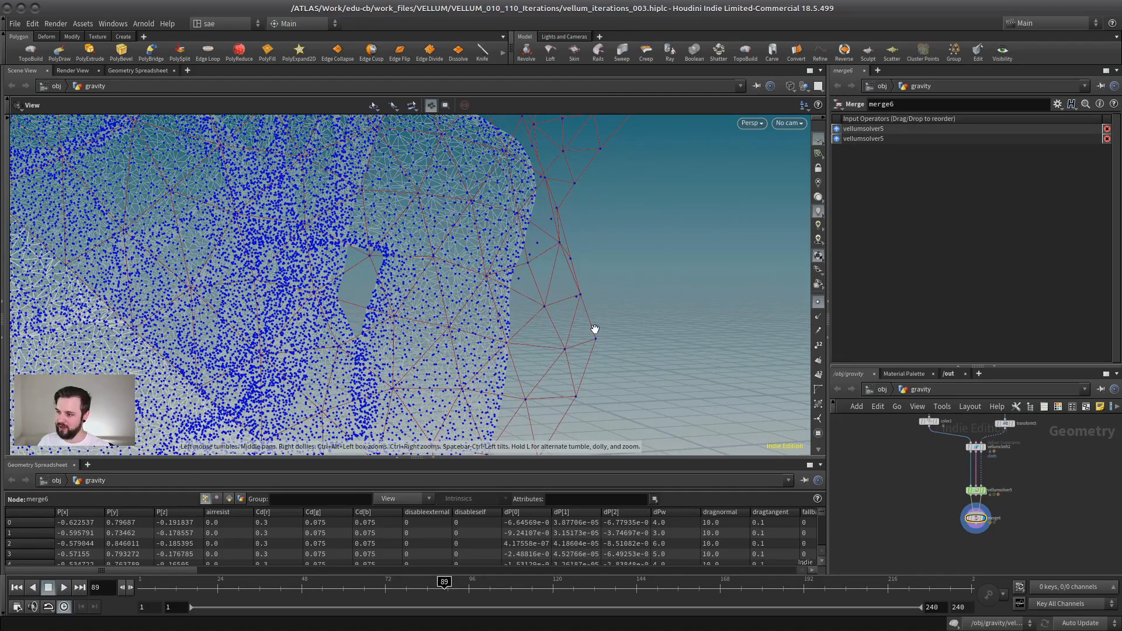
# - Enlarge the network view, add a null node wired to vellumcloth2's constraint output and display it
pyautogui.moveTo(940, 366); pyautogui.dragTo(940, 191)
pyautogui.press('h')
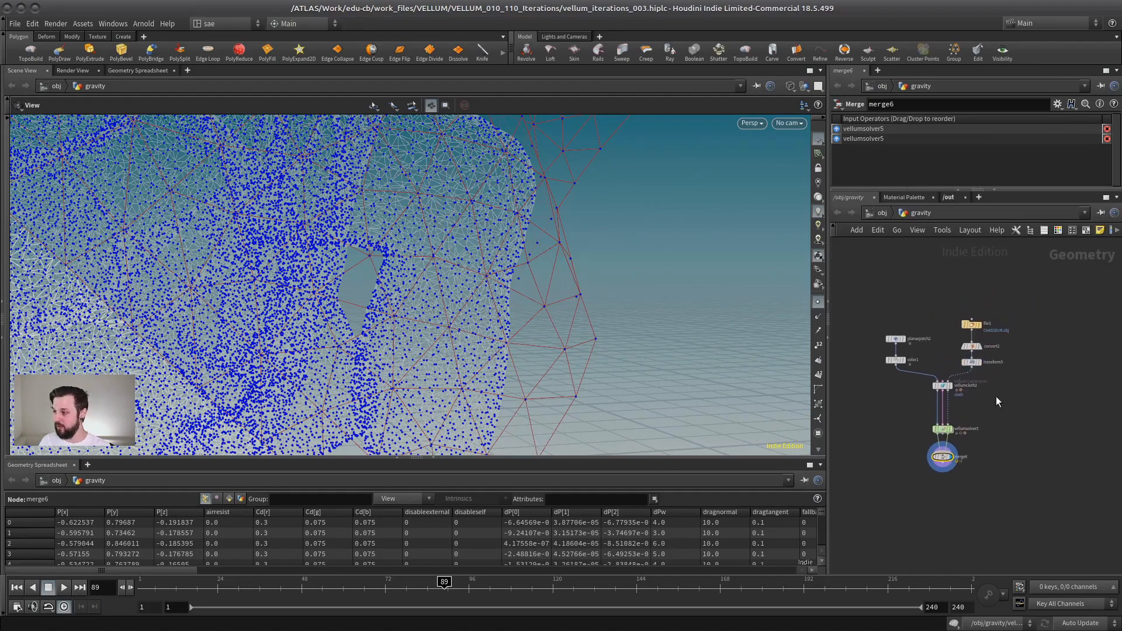
pyautogui.scroll(4, 996, 397)
pyautogui.press('Tab')
pyautogui.write('null')
pyautogui.press('Return')
pyautogui.click(985, 419)
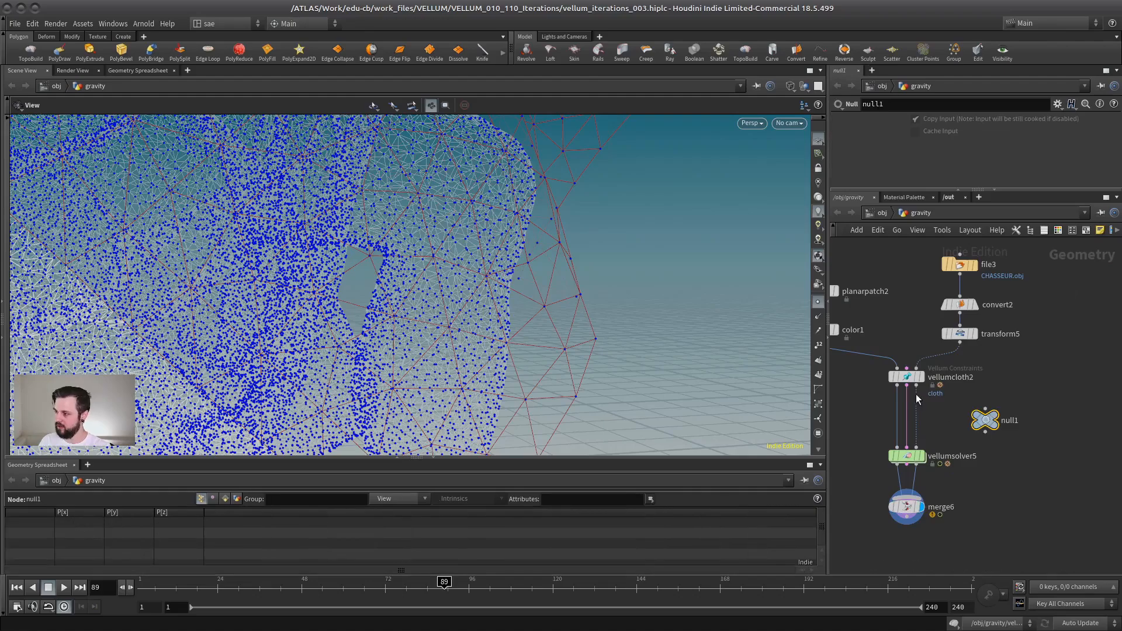
pyautogui.click(906, 385)
pyautogui.click(985, 410)
pyautogui.click(995, 420)
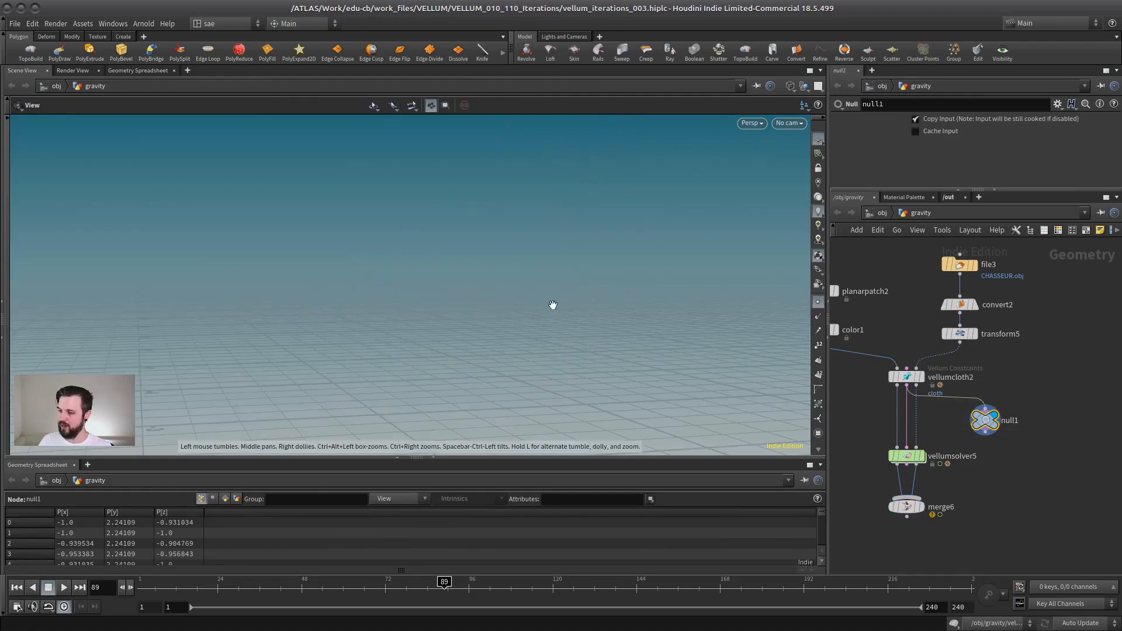
# - Move the null beside merge6, rewire its input to vellumsolver5's constraint output and frame the constraint geometry
pyautogui.moveTo(942, 400); pyautogui.dragTo(964, 373, button='middle')
pyautogui.moveTo(987, 398); pyautogui.dragTo(986, 464)
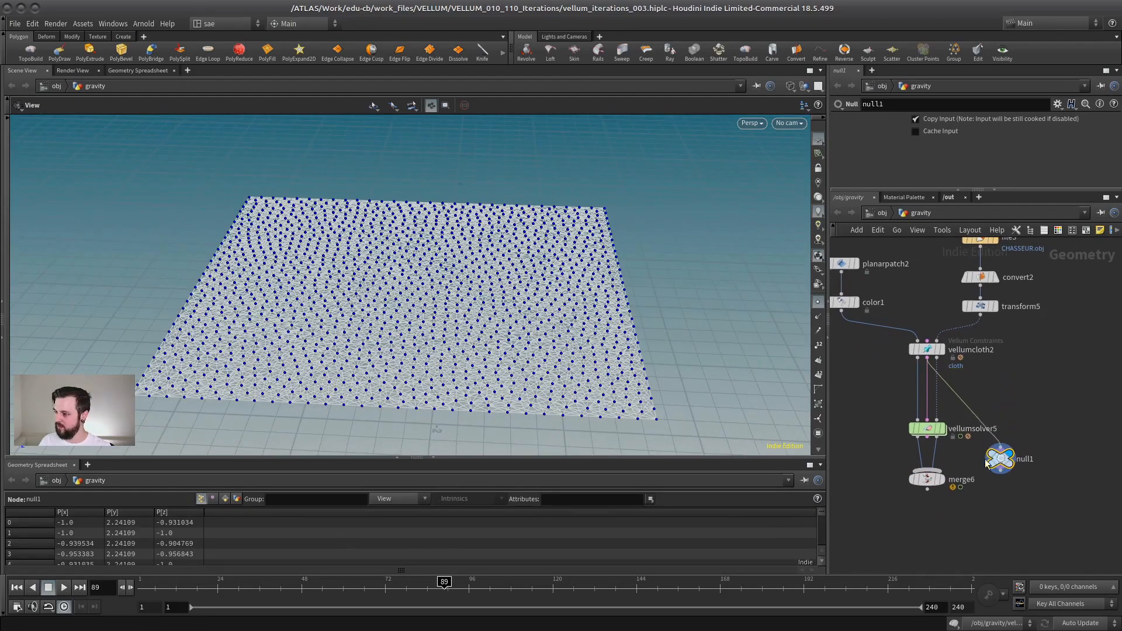
pyautogui.moveTo(927, 436); pyautogui.dragTo(1000, 455)
pyautogui.press('f')
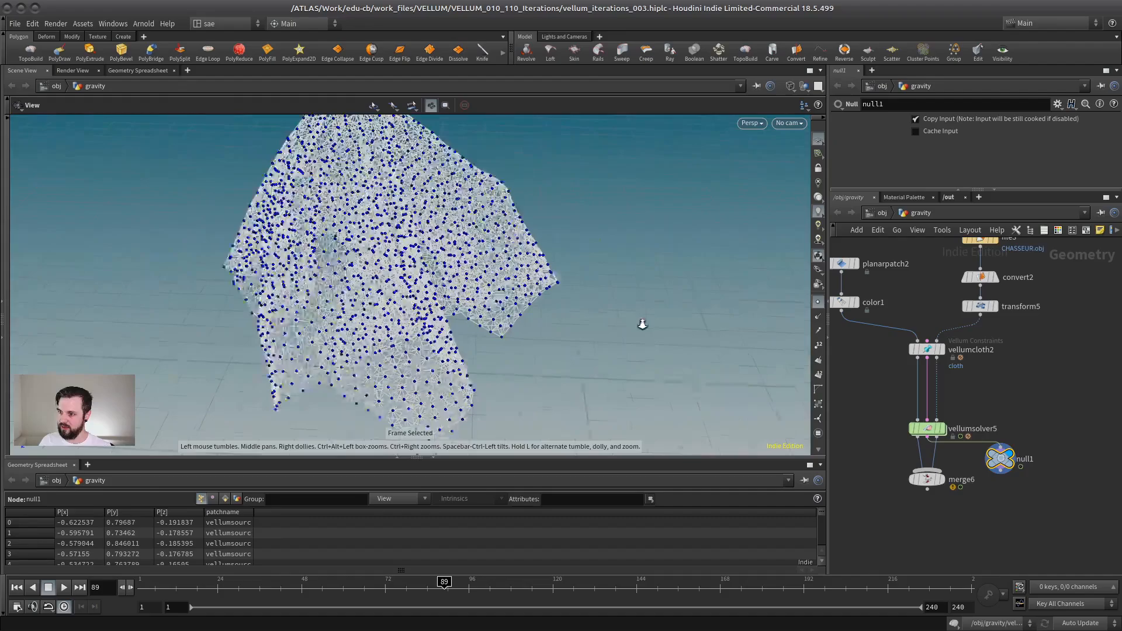
# - Hide the point display and examine the wireframe constraint geometry of the draped cloth from several angles
pyautogui.moveTo(642, 323); pyautogui.dragTo(719, 292, button='right')
pyautogui.click(818, 302)
pyautogui.moveTo(620, 304); pyautogui.dragTo(526, 295, button='right')
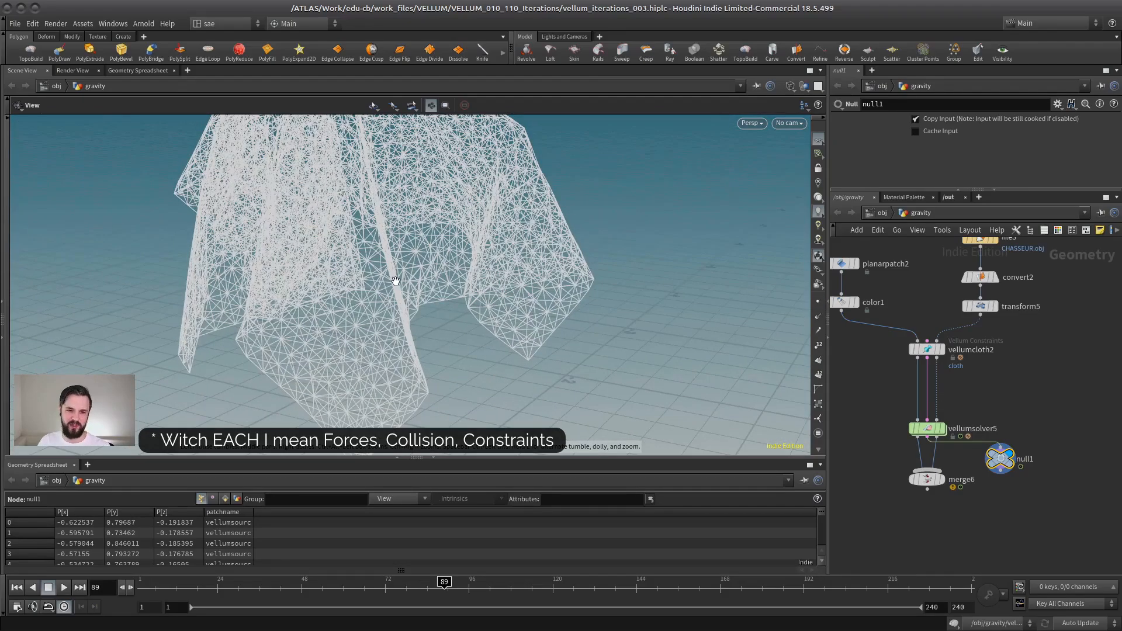
pyautogui.moveTo(444, 305); pyautogui.dragTo(488, 264)
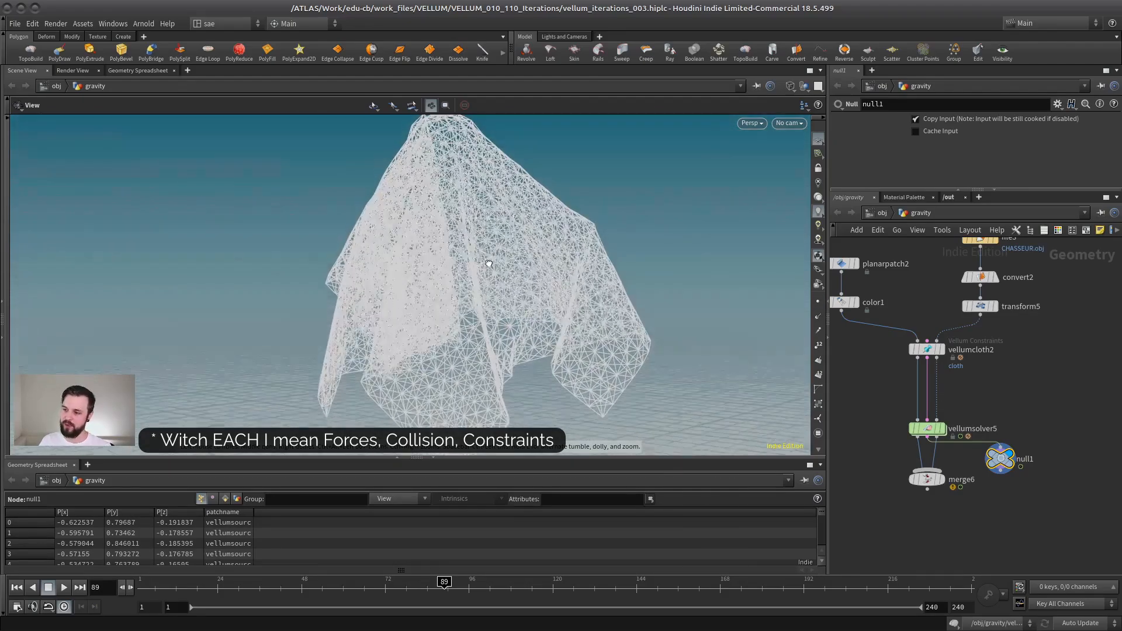
pyautogui.moveTo(477, 331); pyautogui.dragTo(497, 266, button='middle')
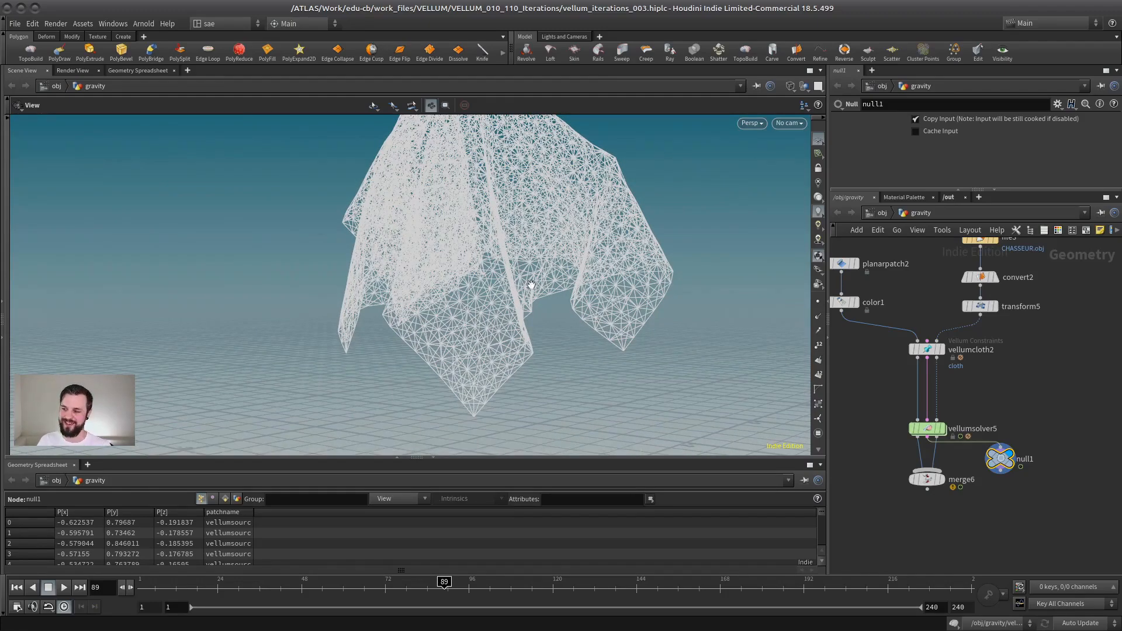
pyautogui.moveTo(467, 308); pyautogui.dragTo(508, 331)
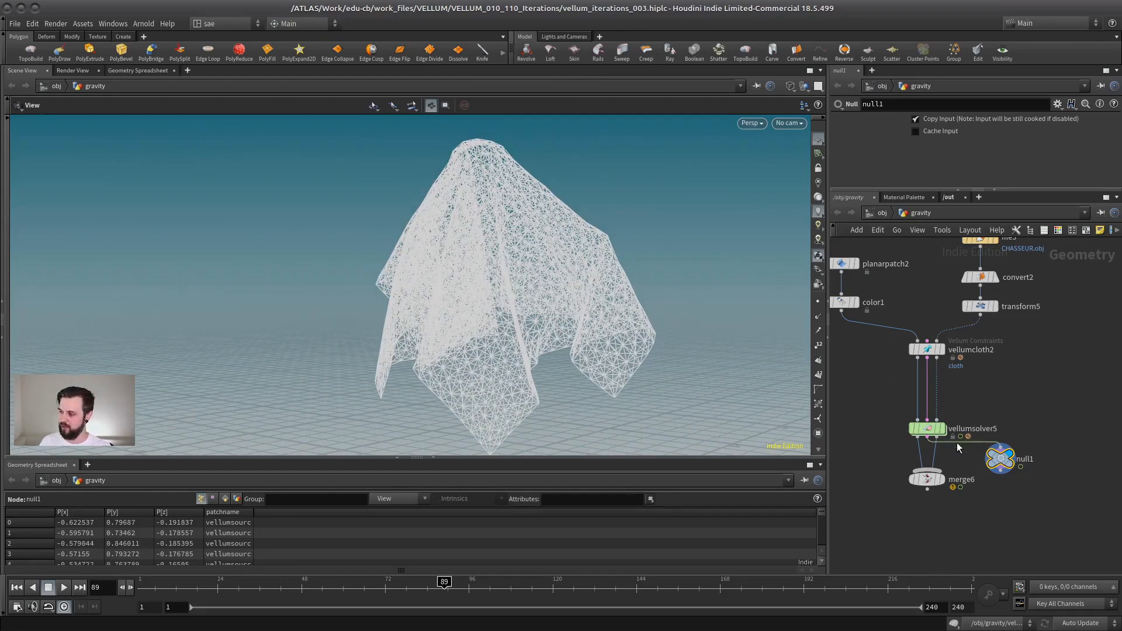
# - Display merge6 so the wireframe cloth appears together with the statue
pyautogui.click(927, 479)
pyautogui.click(941, 479)
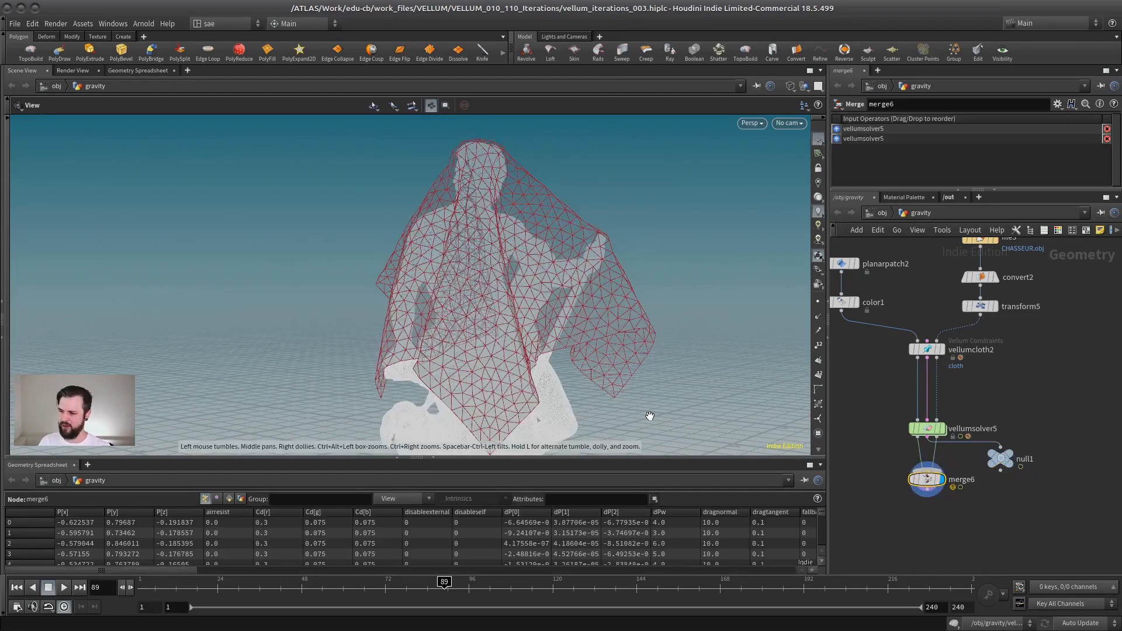
pyautogui.moveTo(526, 294); pyautogui.dragTo(497, 332)
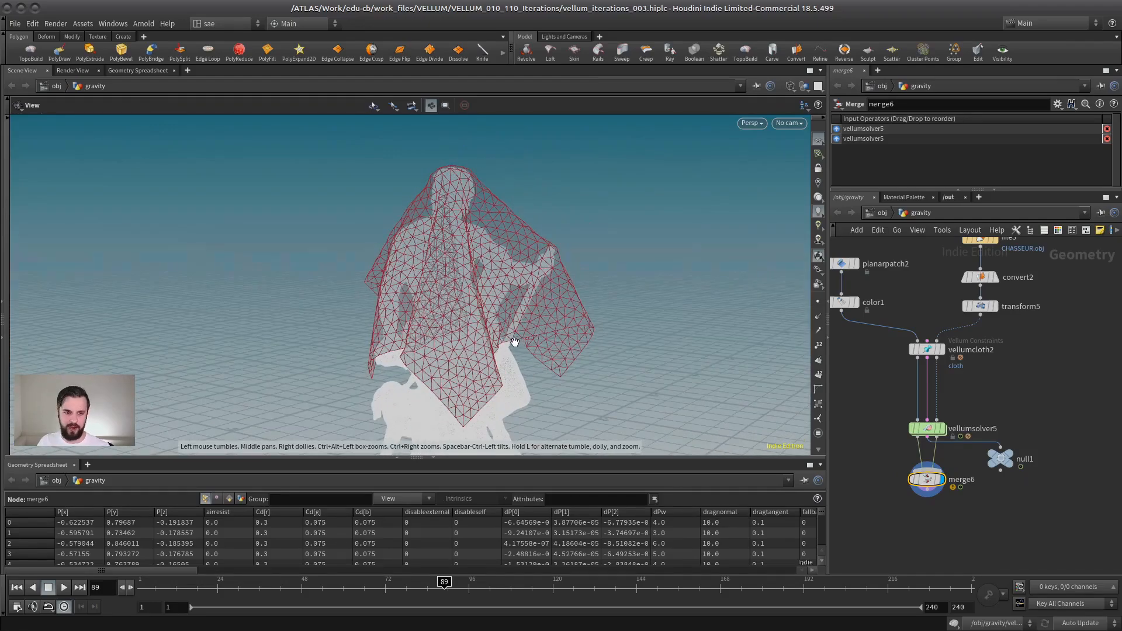
# - Show vellumsolver5's parameters in an enlarged pane down to the collision settings and examine the cloth around the statue
pyautogui.click(927, 428)
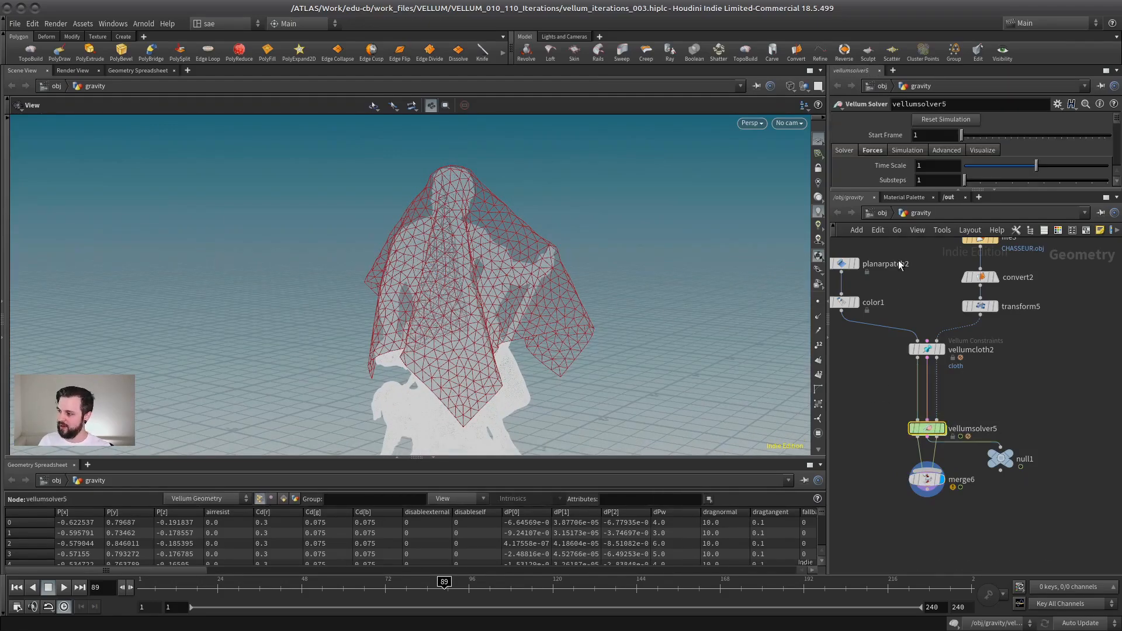
pyautogui.moveTo(964, 190); pyautogui.dragTo(963, 369)
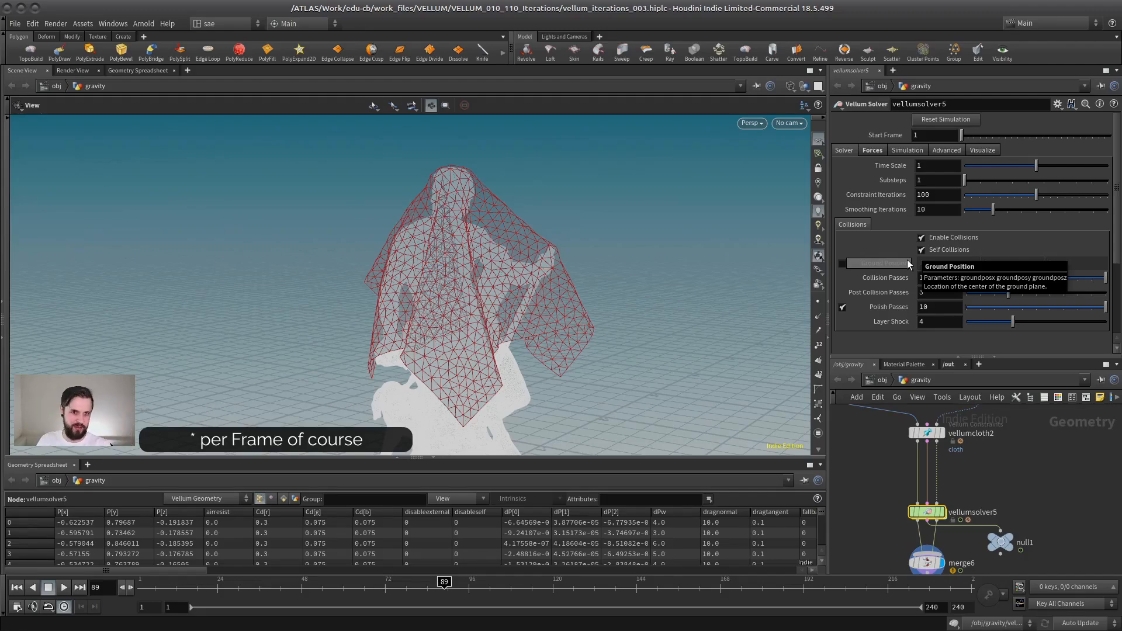
pyautogui.scroll(-5, 484, 305)
pyautogui.moveTo(484, 305); pyautogui.dragTo(423, 300)
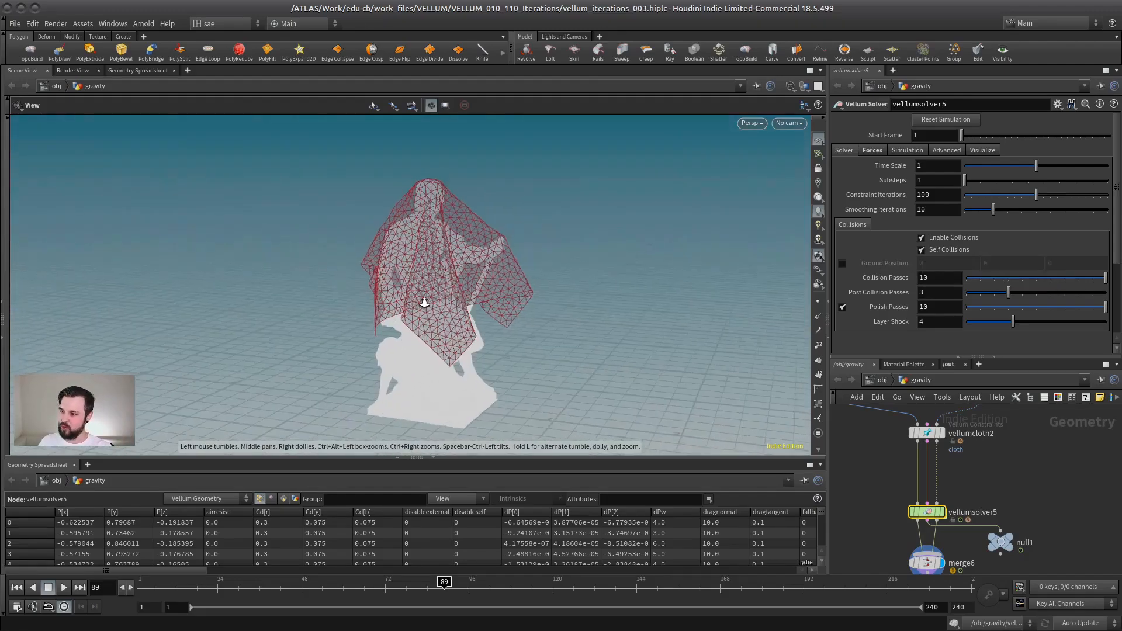
pyautogui.moveTo(423, 300); pyautogui.dragTo(526, 266, button='right')
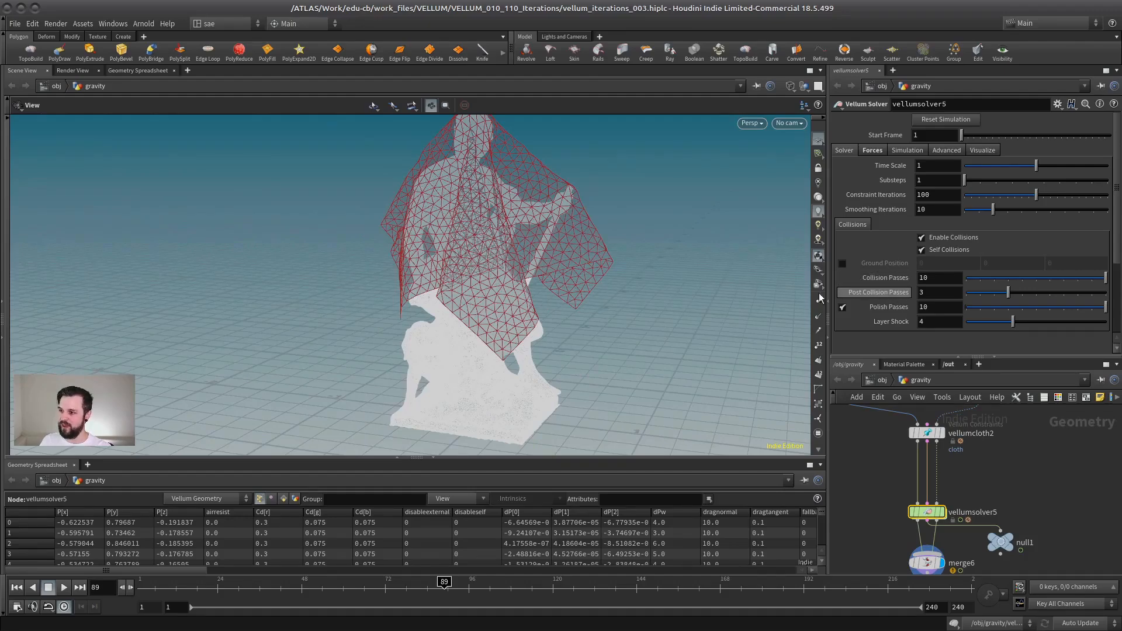
pyautogui.moveTo(555, 257); pyautogui.dragTo(503, 262)
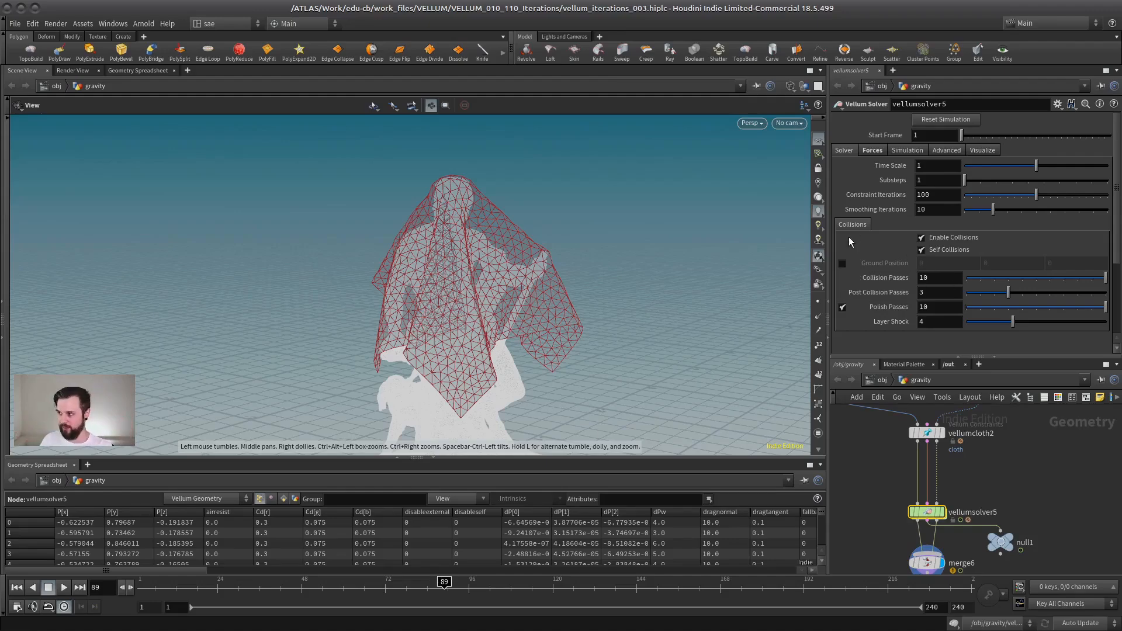
# - Set vellumsolver5's Collision Passes to 0 and replay the shaded simulation from frame 1, stopping at frame 56
pyautogui.keyDown('ctrl'); pyautogui.middleClick(898, 280); pyautogui.keyUp('ctrl')
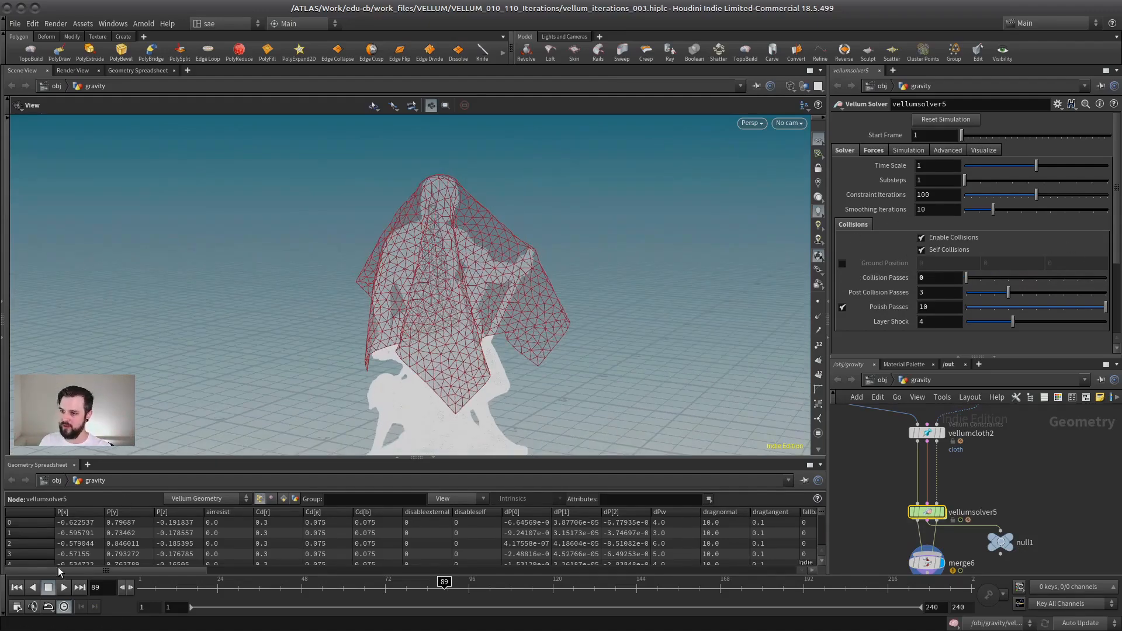
pyautogui.click(16, 587)
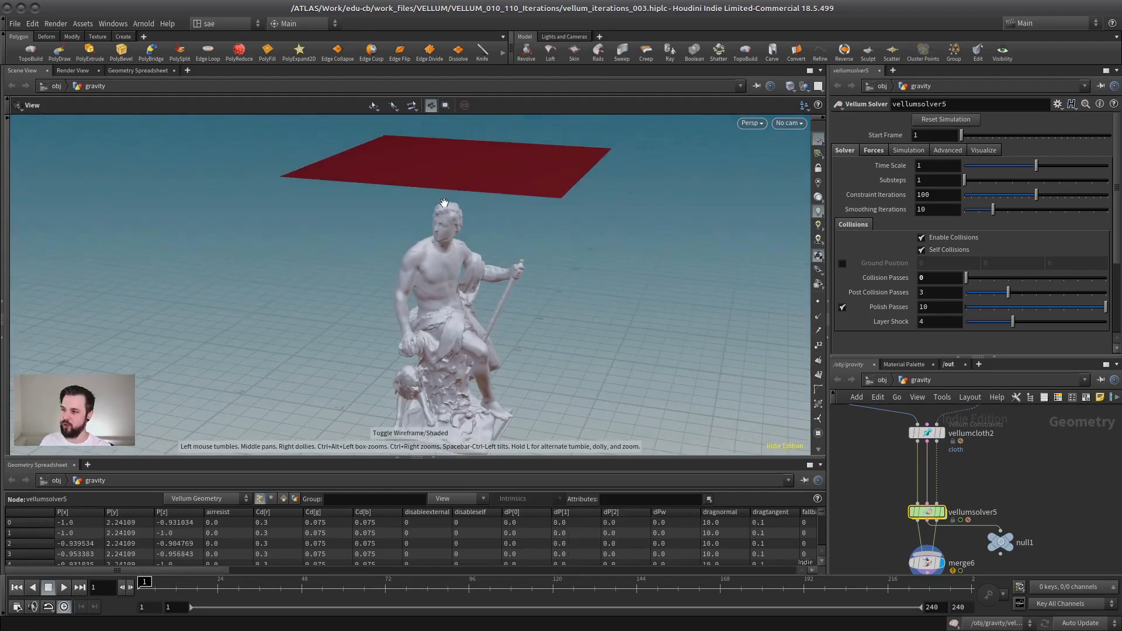
pyautogui.click(64, 587)
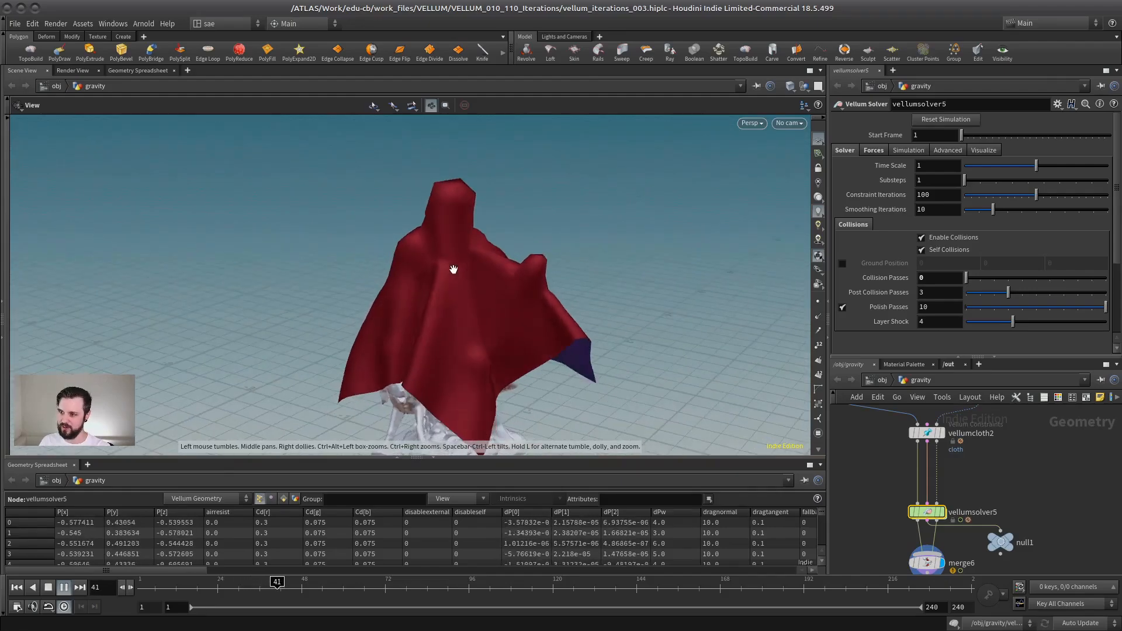
pyautogui.click(50, 588)
pyautogui.moveTo(437, 286); pyautogui.dragTo(443, 245)
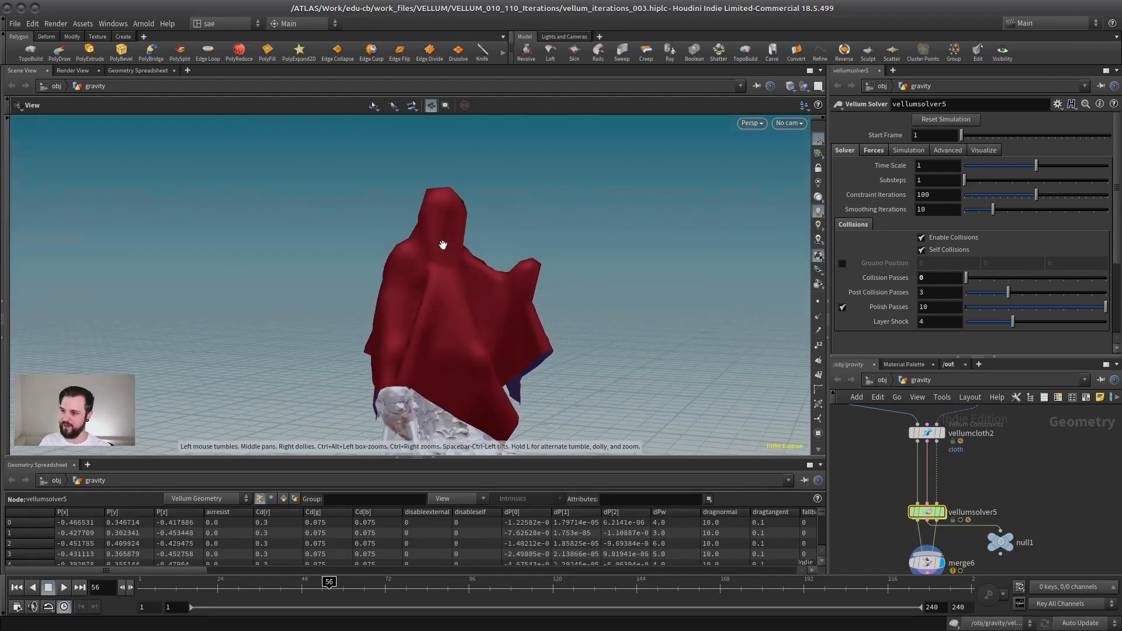
# - Set Post Collision Passes to 0, replay the simulation from the start, then stop and return to frame 1
pyautogui.click(923, 293)
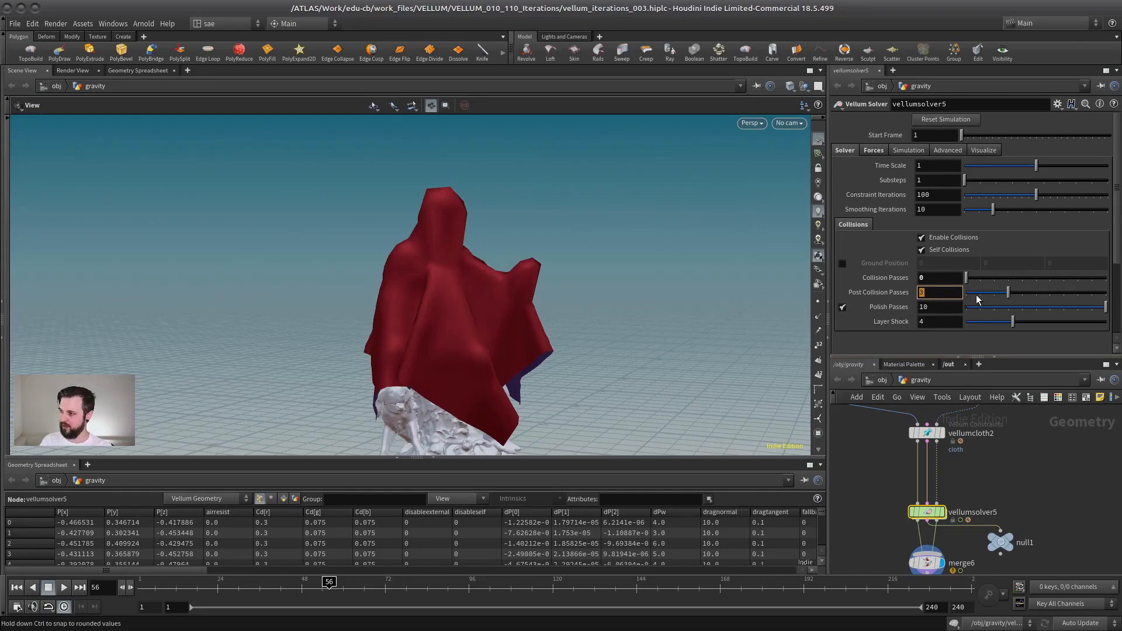
pyautogui.moveTo(977, 296); pyautogui.dragTo(913, 300)
pyautogui.click(17, 588)
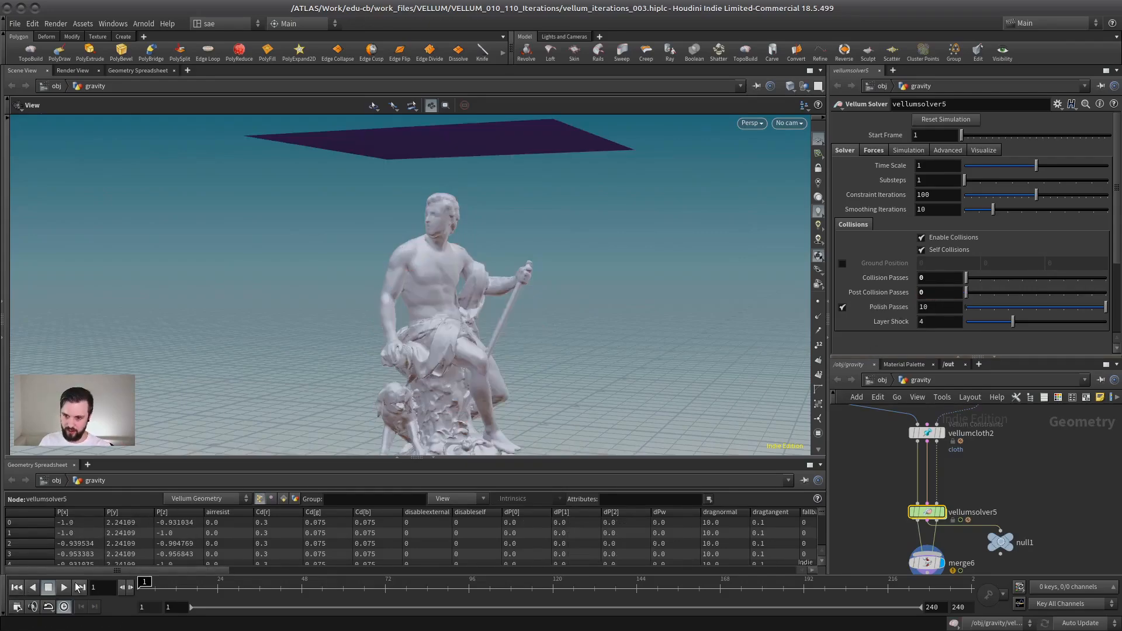
pyautogui.scroll(-3, 348, 343)
pyautogui.moveTo(348, 343); pyautogui.dragTo(327, 380)
pyautogui.click(62, 588)
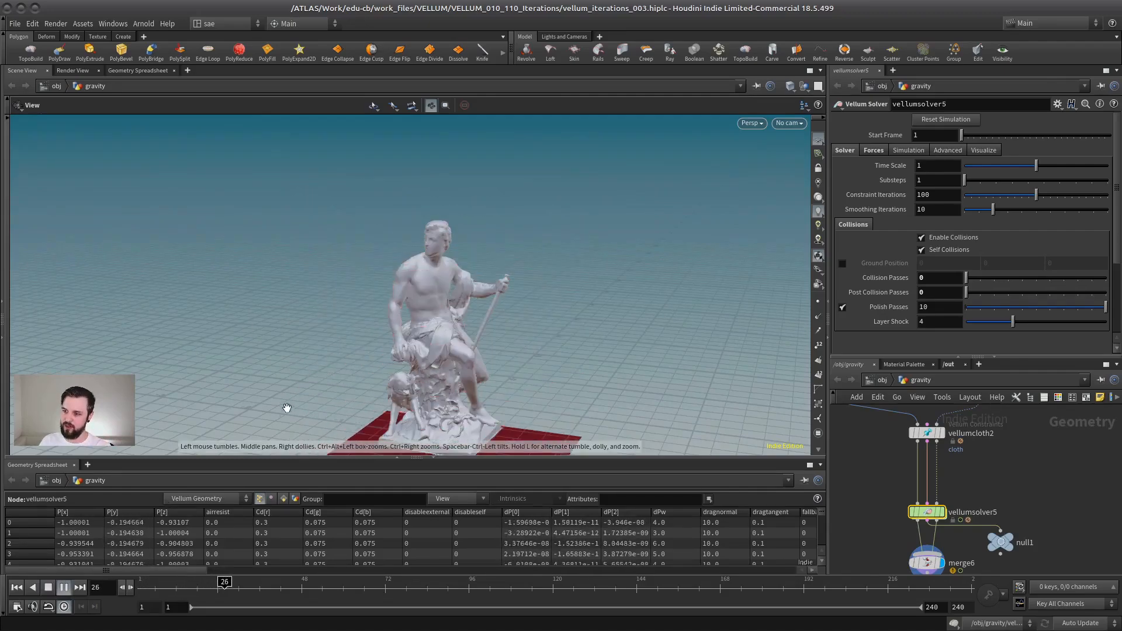
pyautogui.moveTo(285, 409); pyautogui.dragTo(269, 357, button='middle')
pyautogui.click(49, 587)
pyautogui.click(17, 592)
pyautogui.moveTo(353, 285); pyautogui.dragTo(356, 372, button='middle')
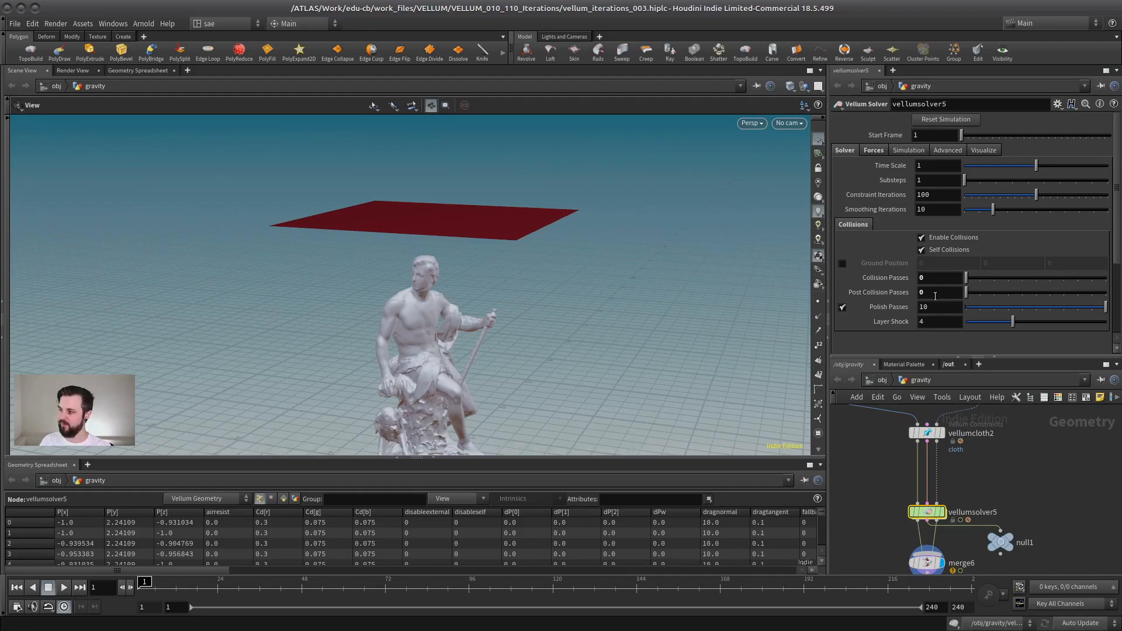
# - Set Post Collision Passes to 1, replay to frame 36, and inspect up close at frame 26 where the statue meets the cloth
pyautogui.moveTo(937, 293); pyautogui.dragTo(850, 312)
pyautogui.write('1')
pyautogui.press('Return')
pyautogui.click(64, 587)
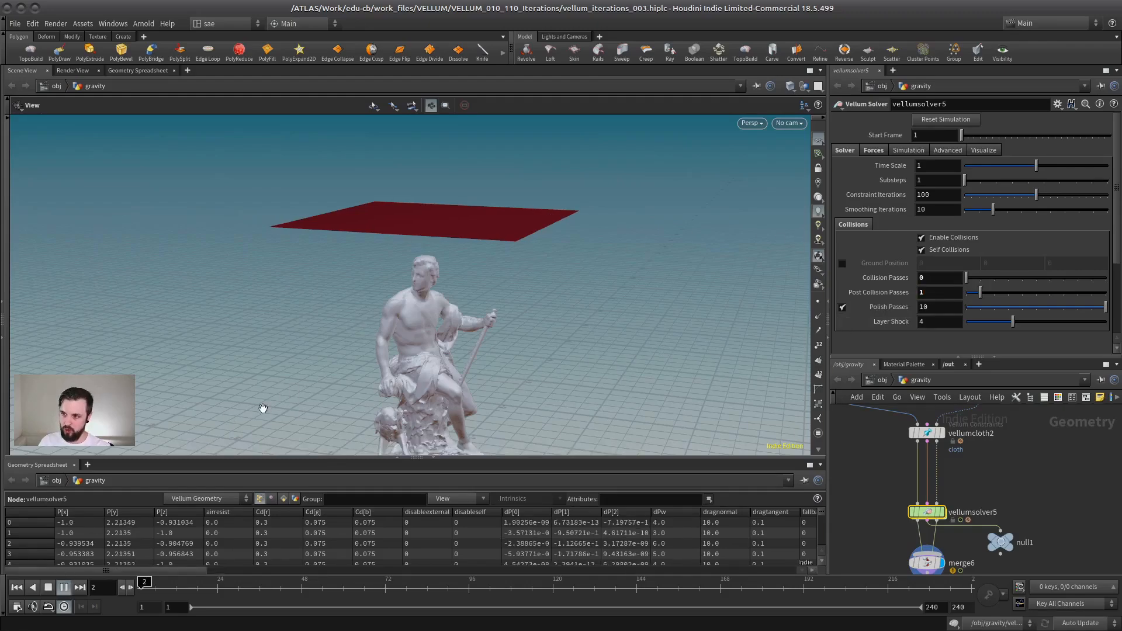
pyautogui.moveTo(260, 408); pyautogui.dragTo(323, 325)
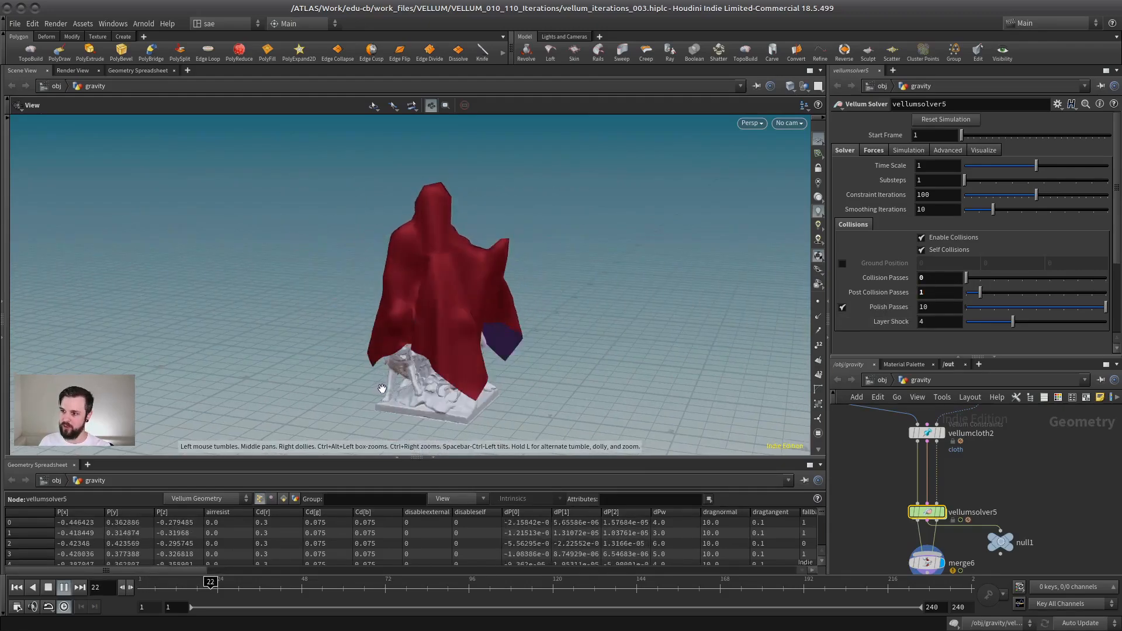
pyautogui.click(63, 588)
pyautogui.moveTo(360, 305); pyautogui.dragTo(478, 352, button='right')
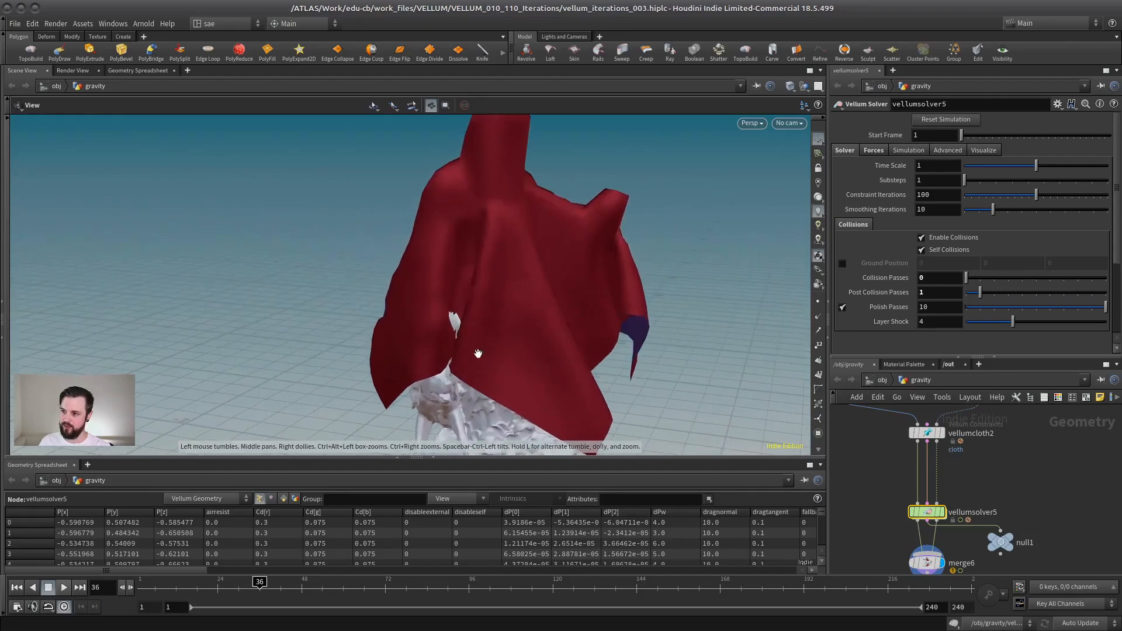
pyautogui.moveTo(258, 586); pyautogui.dragTo(225, 586)
pyautogui.moveTo(435, 358)
pyautogui.mouseDown(button='right')
pyautogui.moveTo(528, 321)
pyautogui.moveTo(491, 319)
pyautogui.moveTo(555, 310)
pyautogui.moveTo(454, 305)
pyautogui.moveTo(465, 307)
pyautogui.moveTo(448, 364)
pyautogui.mouseUp(button='right')
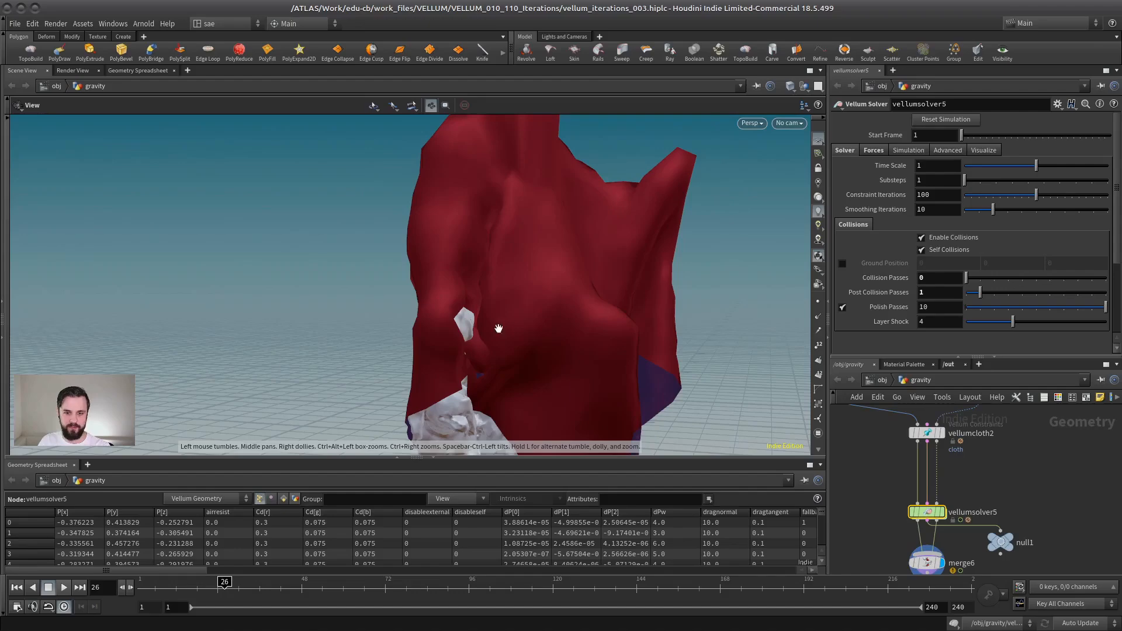
# - Set vellumsolver5's Post Collision Passes to 3 and Collision Passes to 10
pyautogui.moveTo(900, 296); pyautogui.dragTo(898, 295)
pyautogui.write('3')
pyautogui.press('Tab')
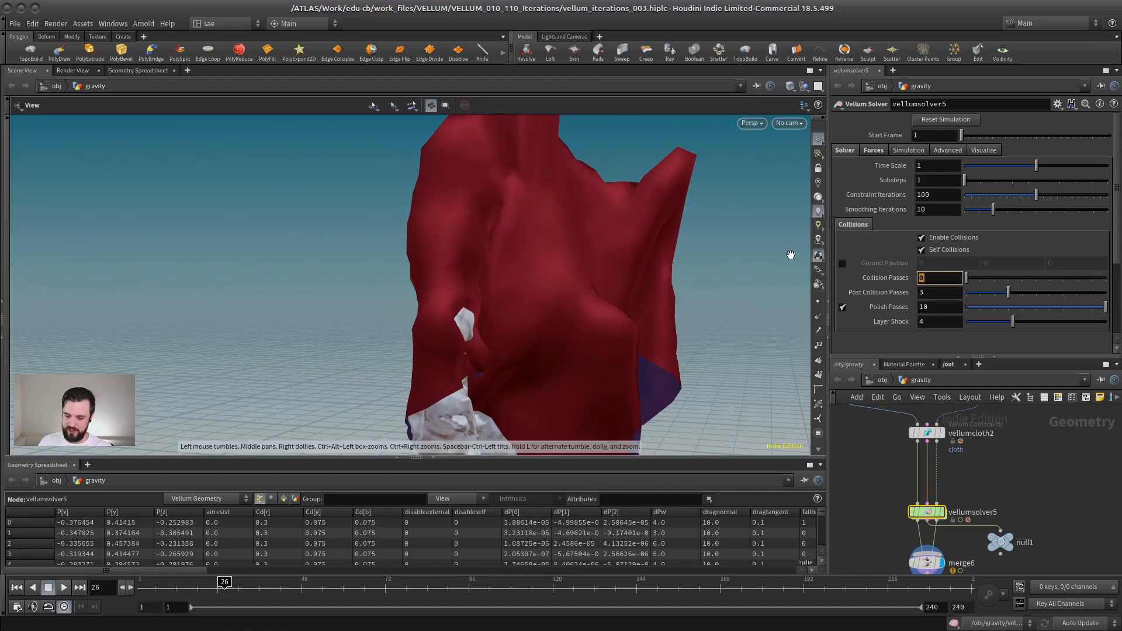
pyautogui.write('10')
pyautogui.press('Return')
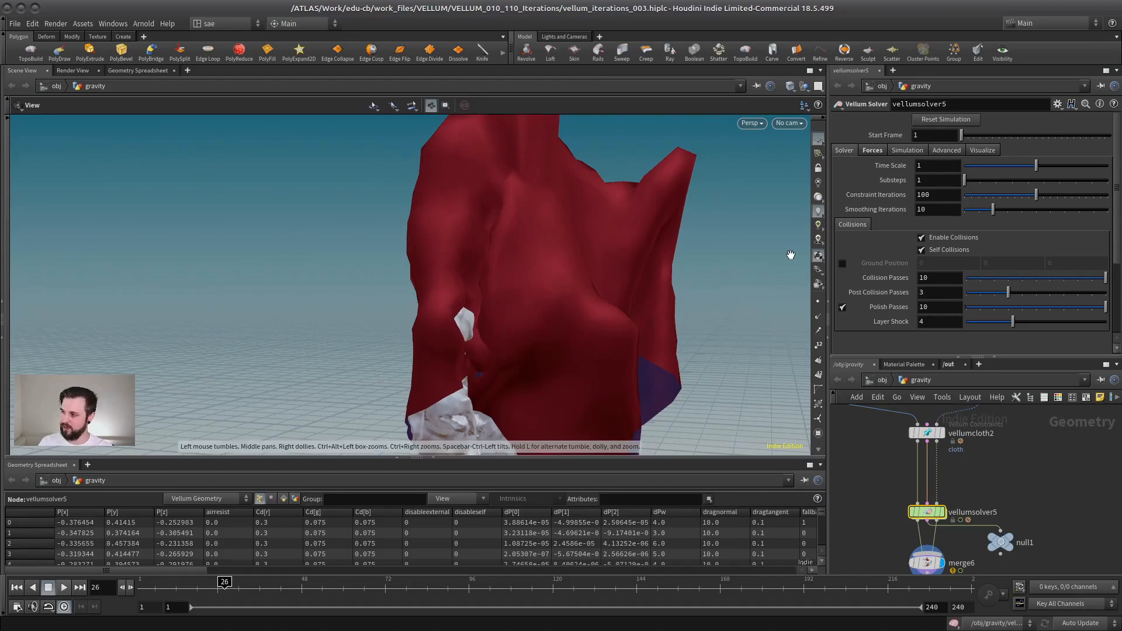
# - Replay the simulation from frame 1, stop at frame 45 and examine the cloth over the statue from several angles
pyautogui.click(16, 587)
pyautogui.moveTo(563, 302); pyautogui.dragTo(409, 330, button='right')
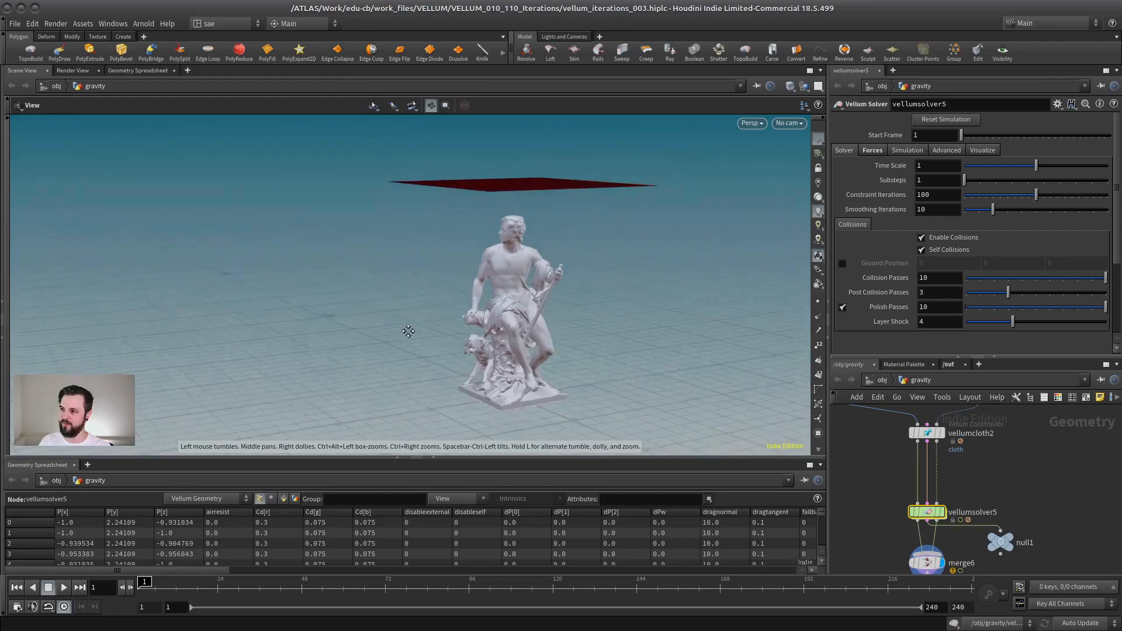
pyautogui.moveTo(408, 331); pyautogui.dragTo(504, 333)
pyautogui.moveTo(506, 326); pyautogui.dragTo(412, 337, button='middle')
pyautogui.click(63, 588)
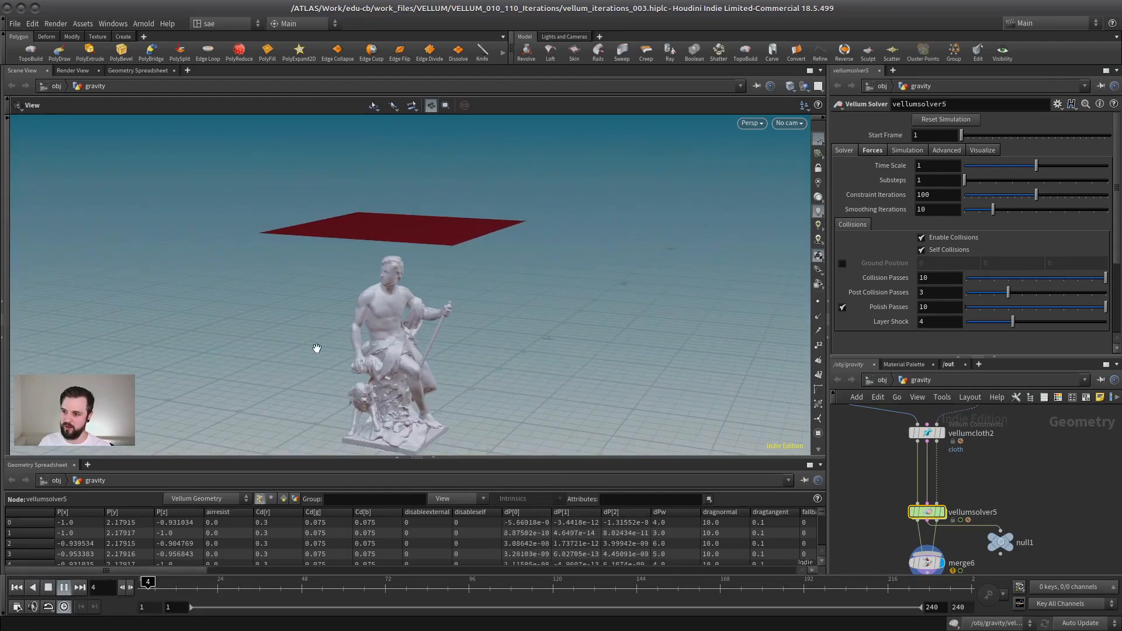
pyautogui.moveTo(315, 349); pyautogui.dragTo(430, 295)
pyautogui.moveTo(429, 292); pyautogui.dragTo(444, 271, button='middle')
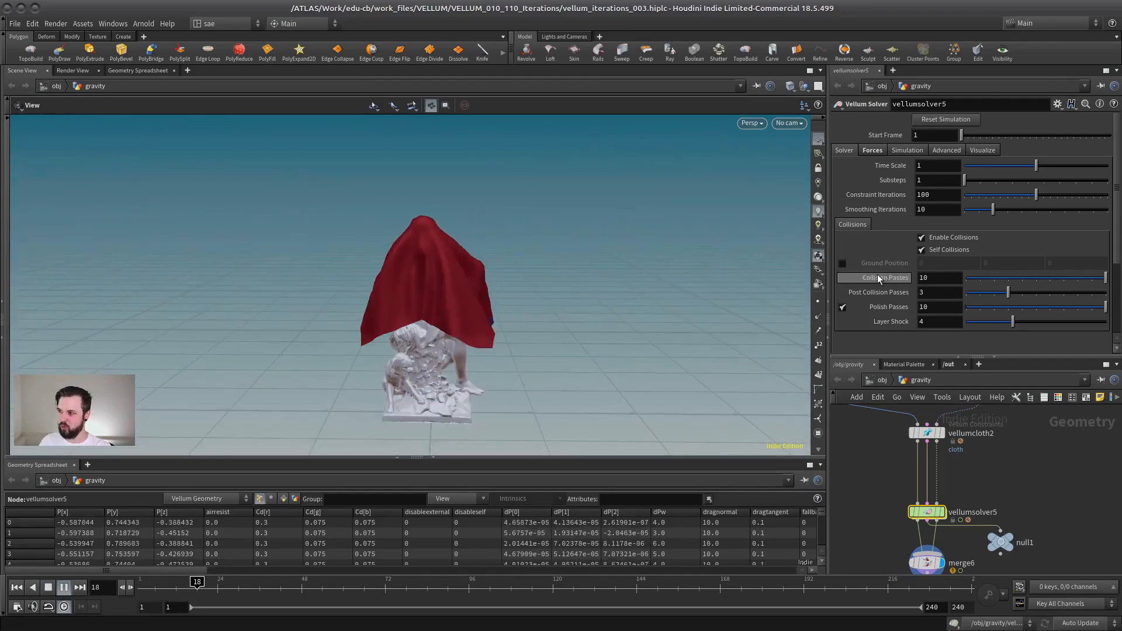
pyautogui.moveTo(407, 269); pyautogui.dragTo(586, 256, button='right')
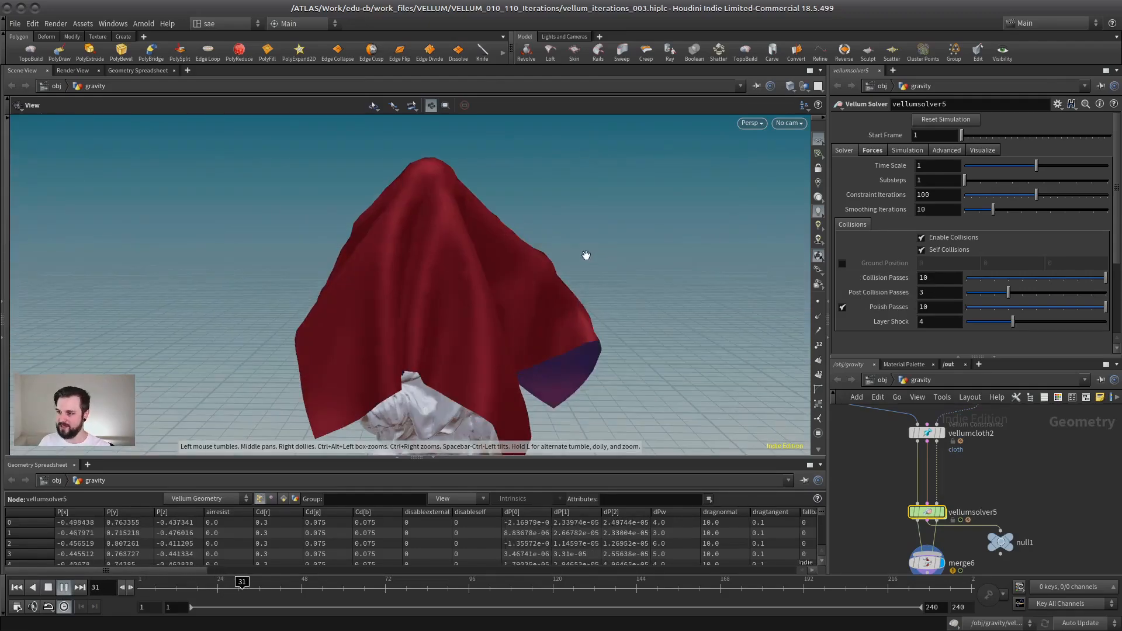
pyautogui.moveTo(585, 256); pyautogui.dragTo(497, 272)
pyautogui.click(63, 588)
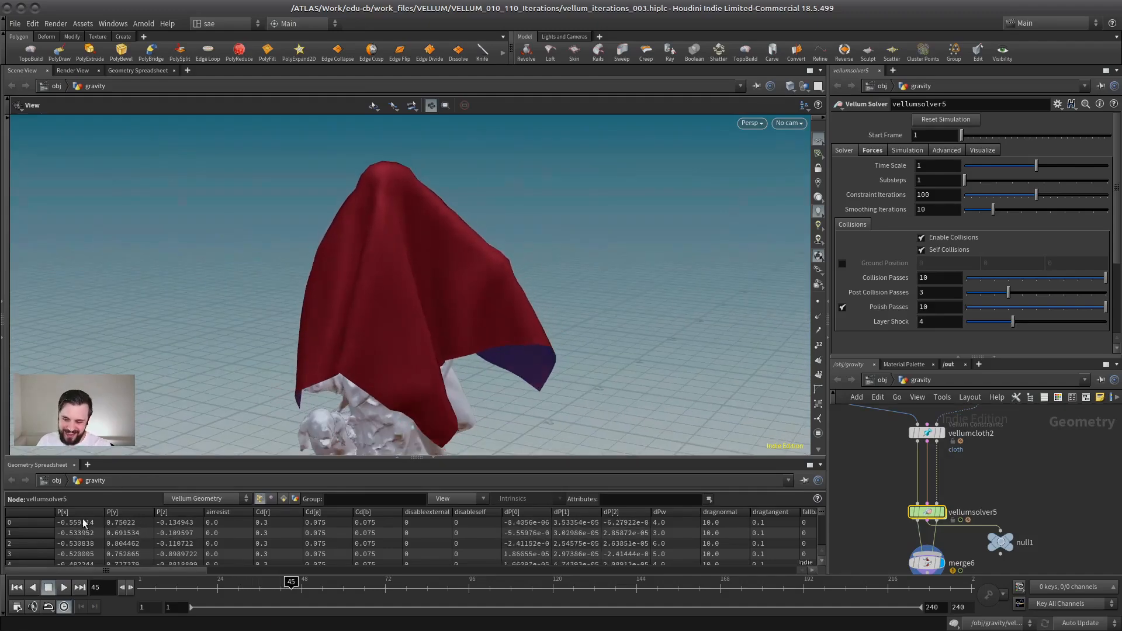
pyautogui.moveTo(534, 314); pyautogui.dragTo(458, 298)
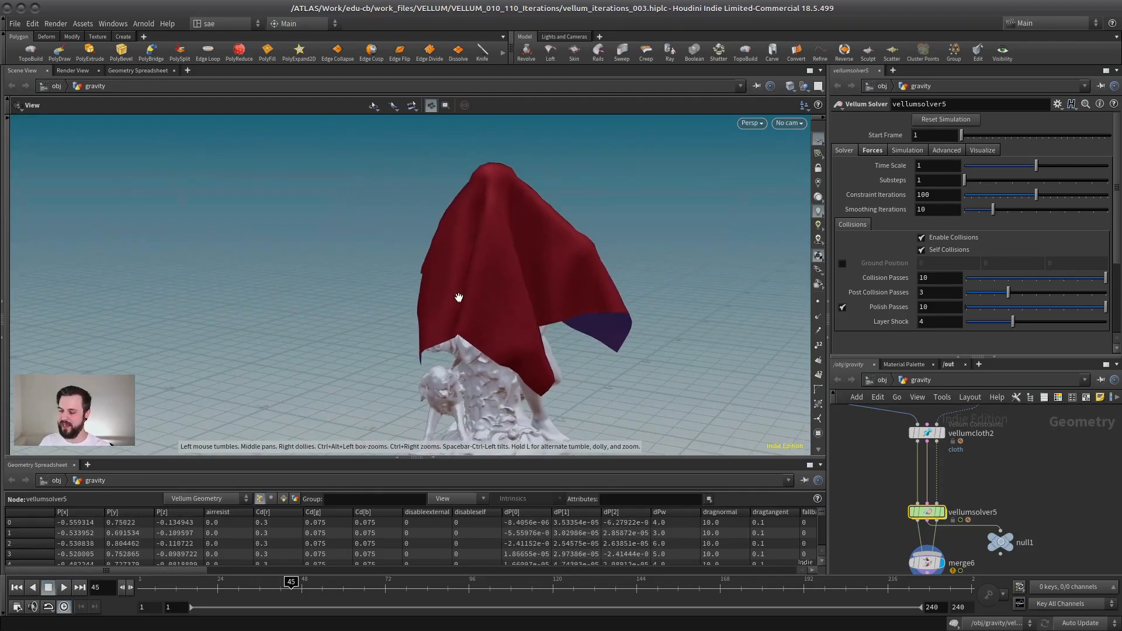
pyautogui.moveTo(550, 287); pyautogui.dragTo(587, 255)
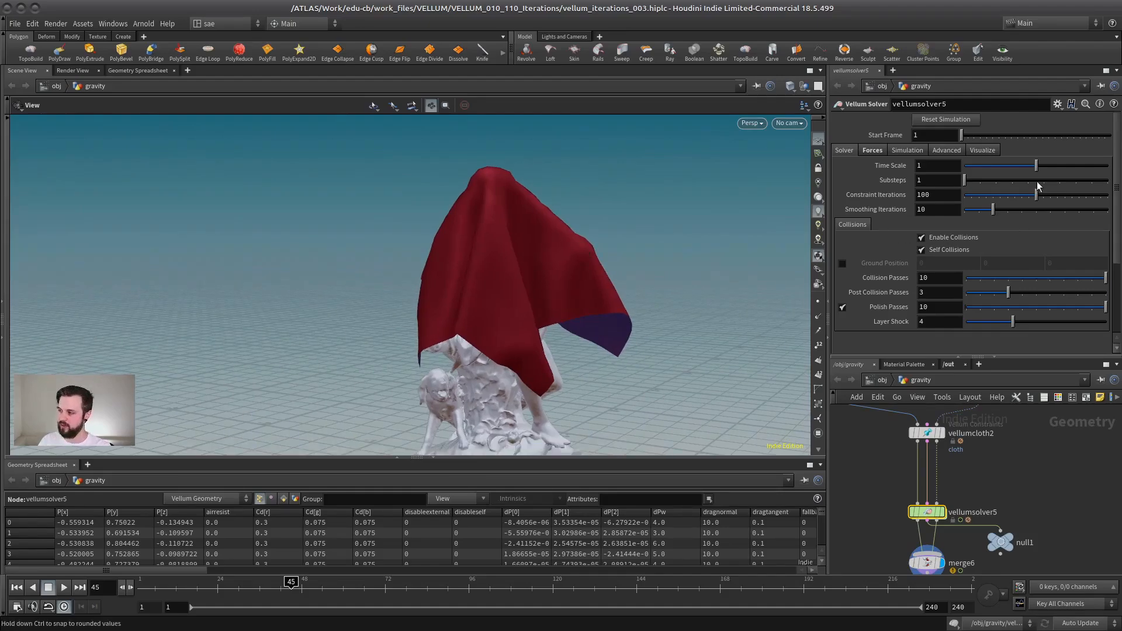
pyautogui.press('Tab')
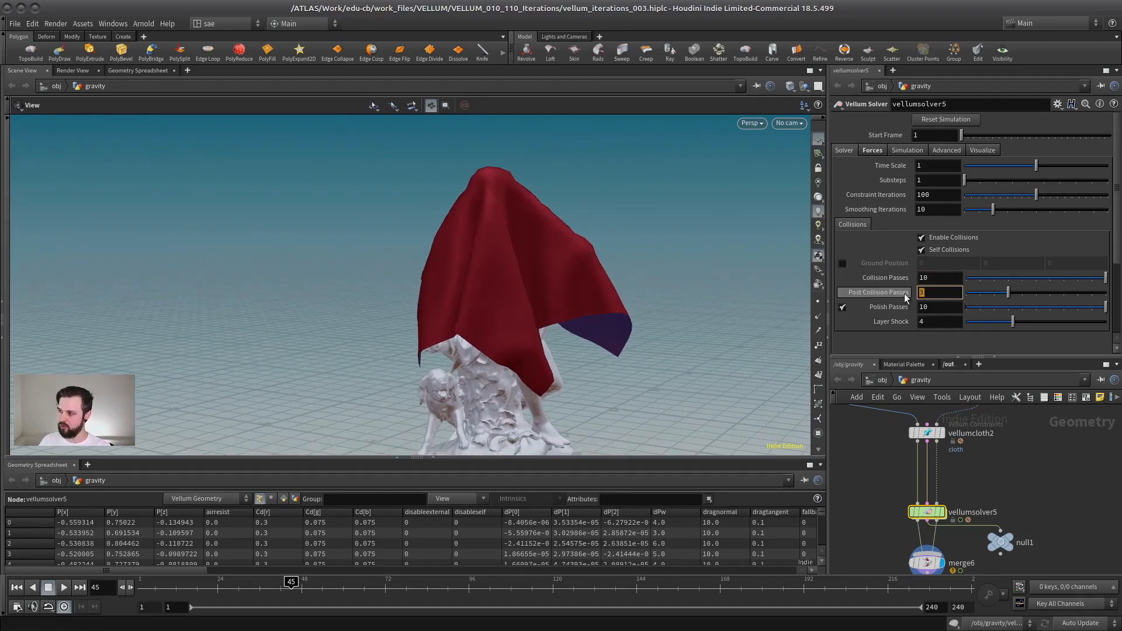
pyautogui.click(925, 297)
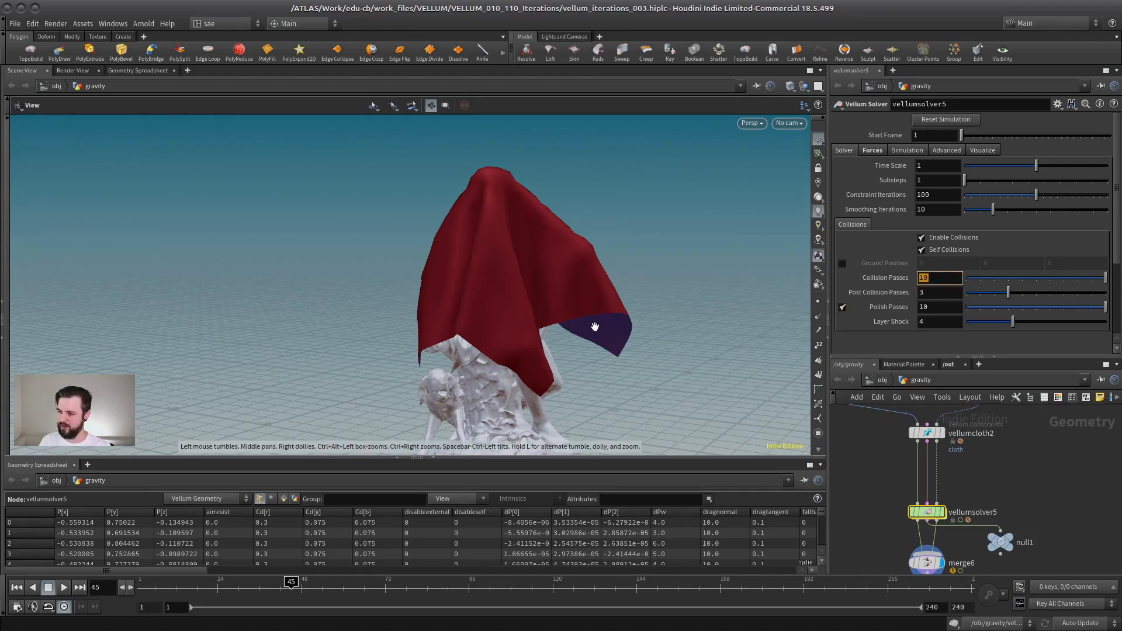
pyautogui.press('Tab')
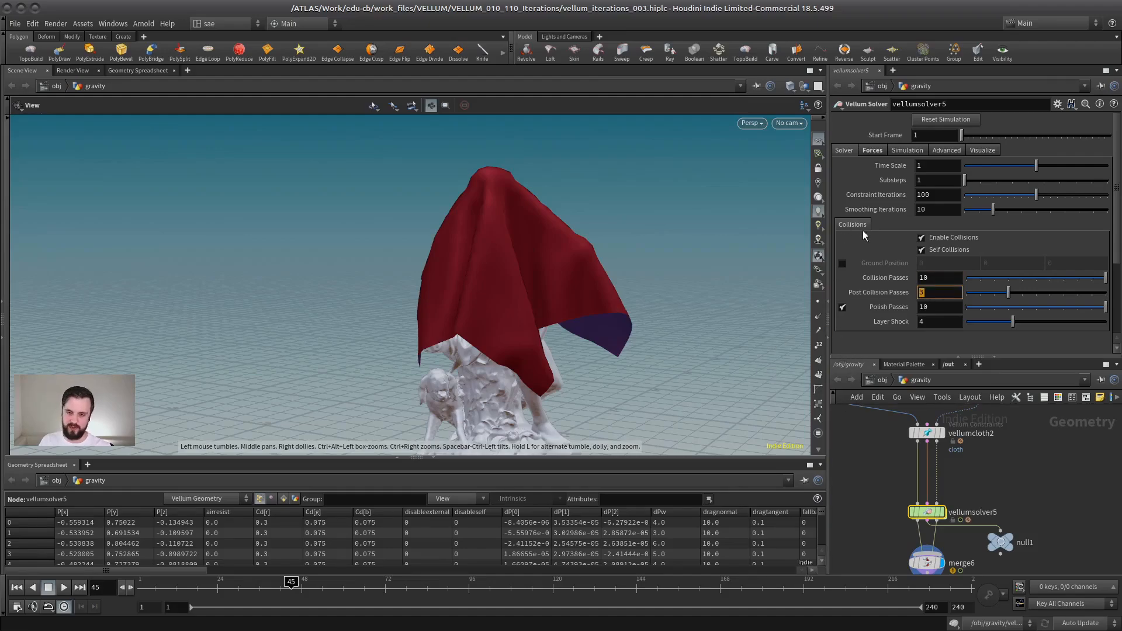
# - Set Post Collision Passes to 0, replay the falling cloth from the start to about frame 35, and return to frame 1
pyautogui.moveTo(992, 299); pyautogui.dragTo(597, 397)
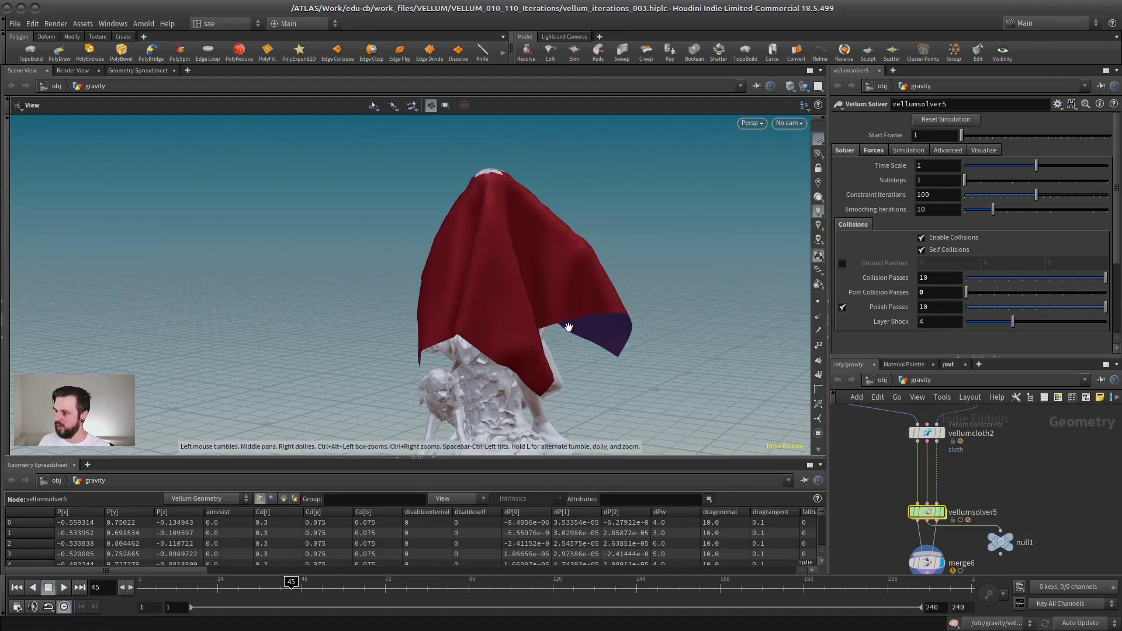
pyautogui.moveTo(568, 327); pyautogui.dragTo(465, 349)
pyautogui.click(17, 587)
pyautogui.moveTo(382, 319); pyautogui.dragTo(502, 330)
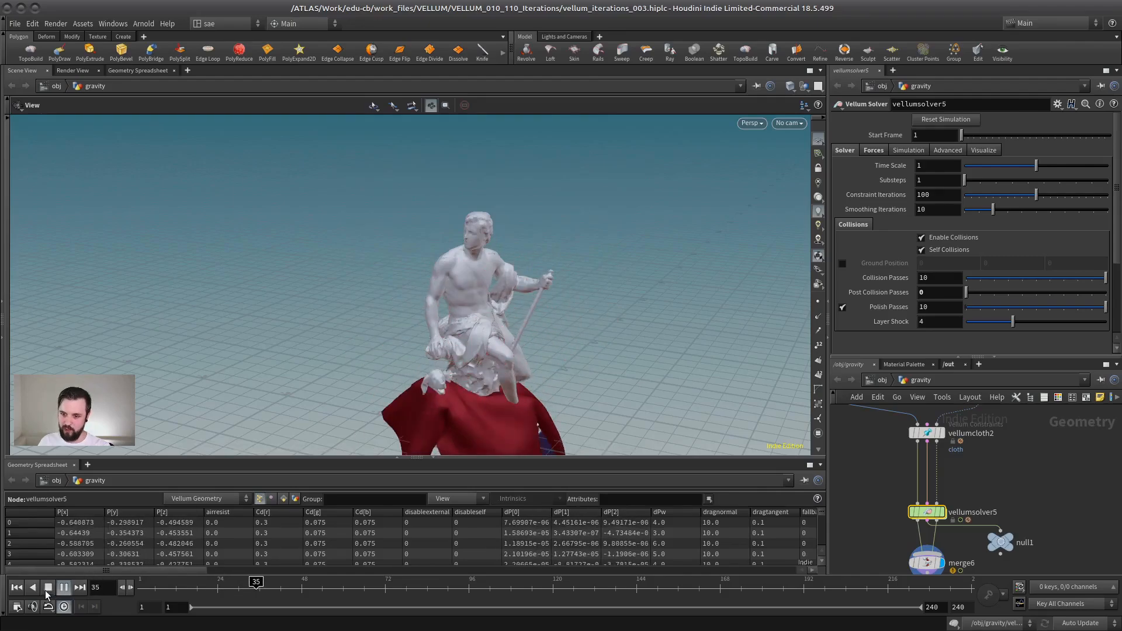
pyautogui.click(16, 587)
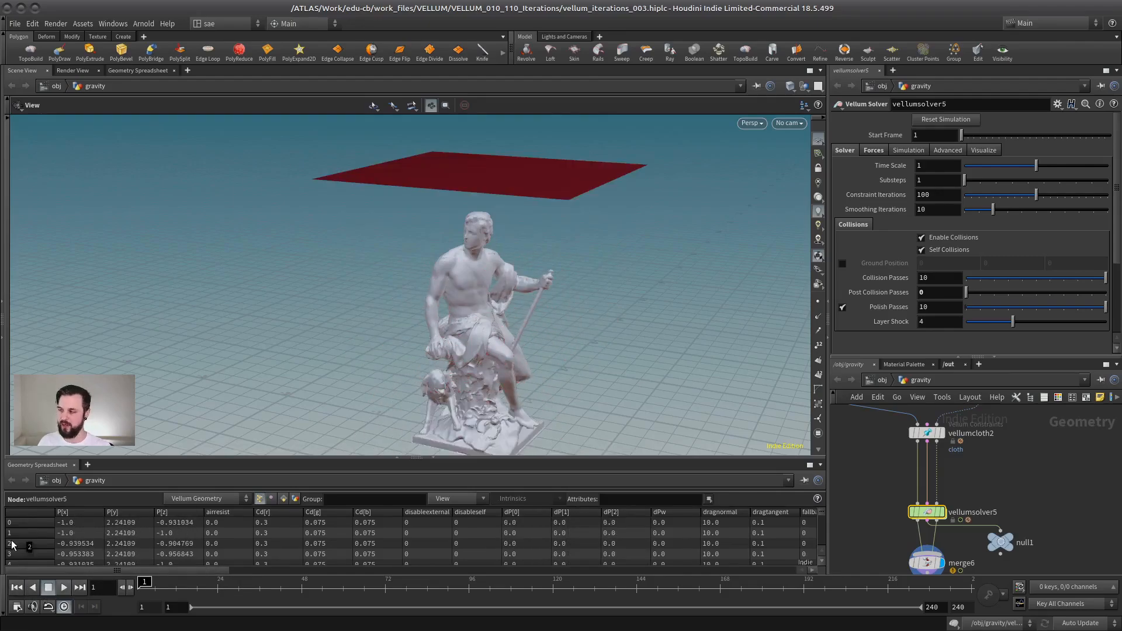
# - Set vellumsolver5's Post Collision Passes to 3 with the cloth at frame 1
pyautogui.doubleClick(927, 293)
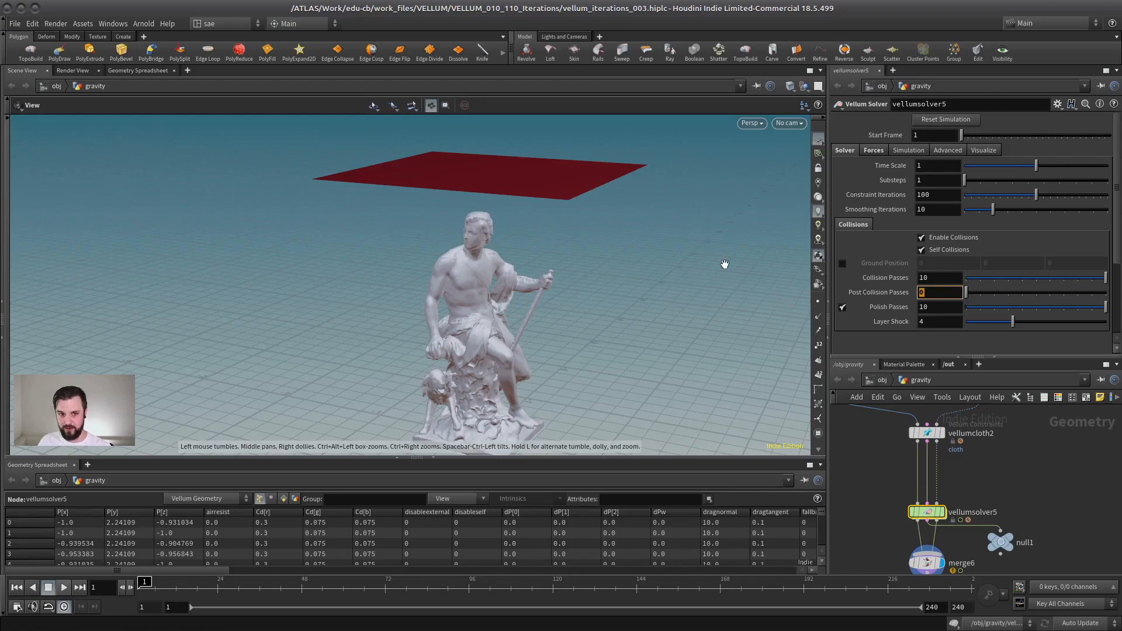
pyautogui.write('3')
pyautogui.click(951, 278)
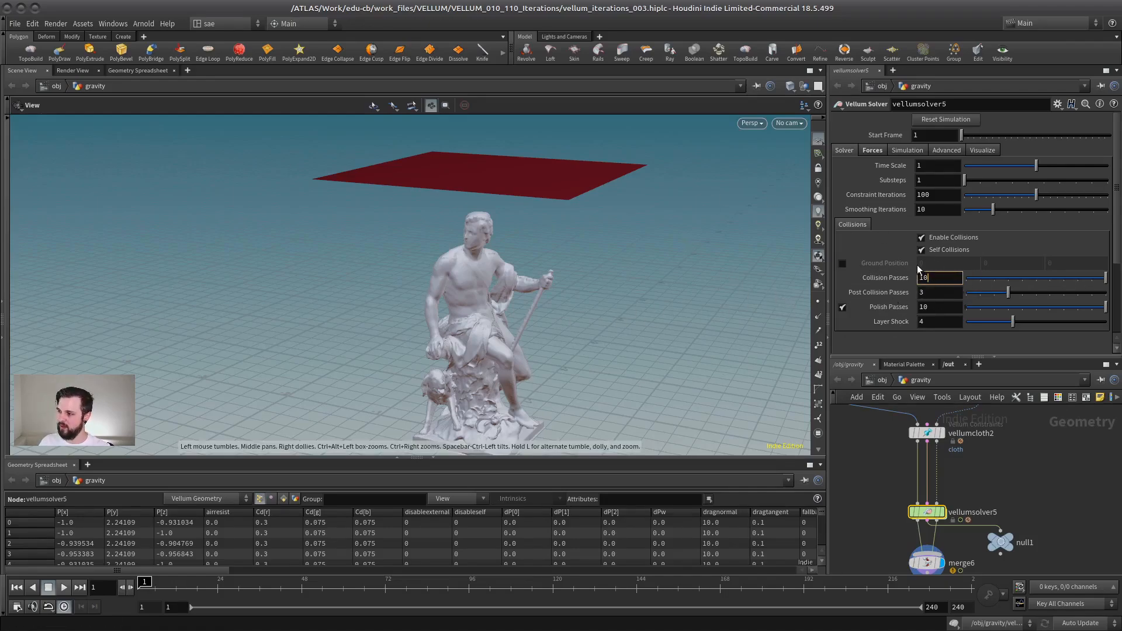
pyautogui.click(942, 280)
pyautogui.moveTo(937, 292); pyautogui.dragTo(899, 298)
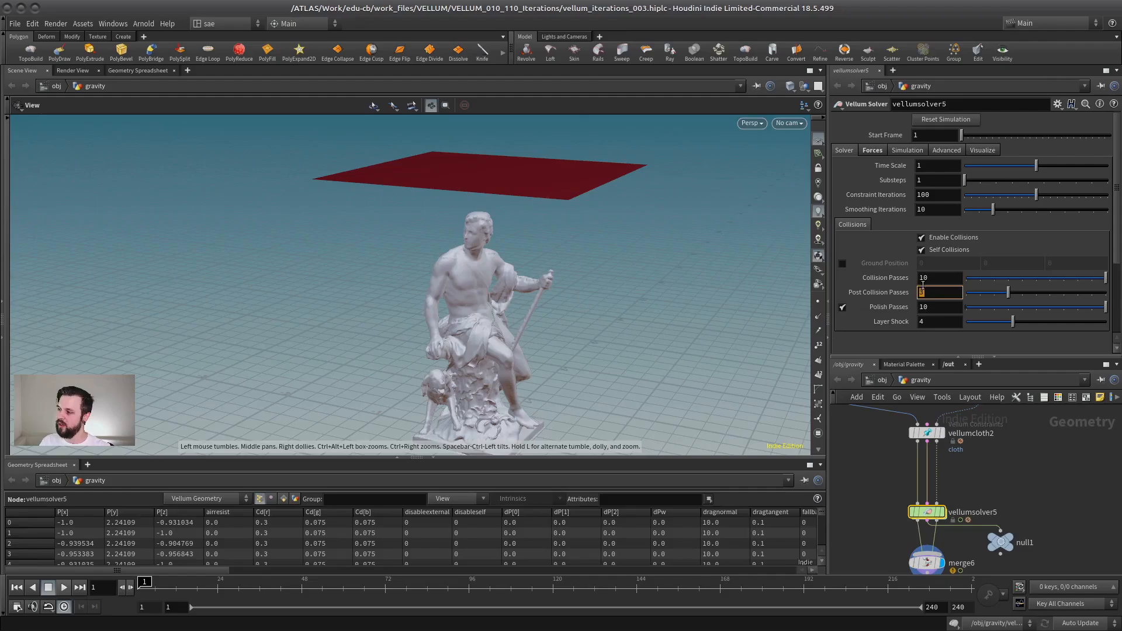
# - Play the simulation from frame 1 with Substeps at 1 and stop it at frame 32
pyautogui.moveTo(516, 327); pyautogui.dragTo(450, 249)
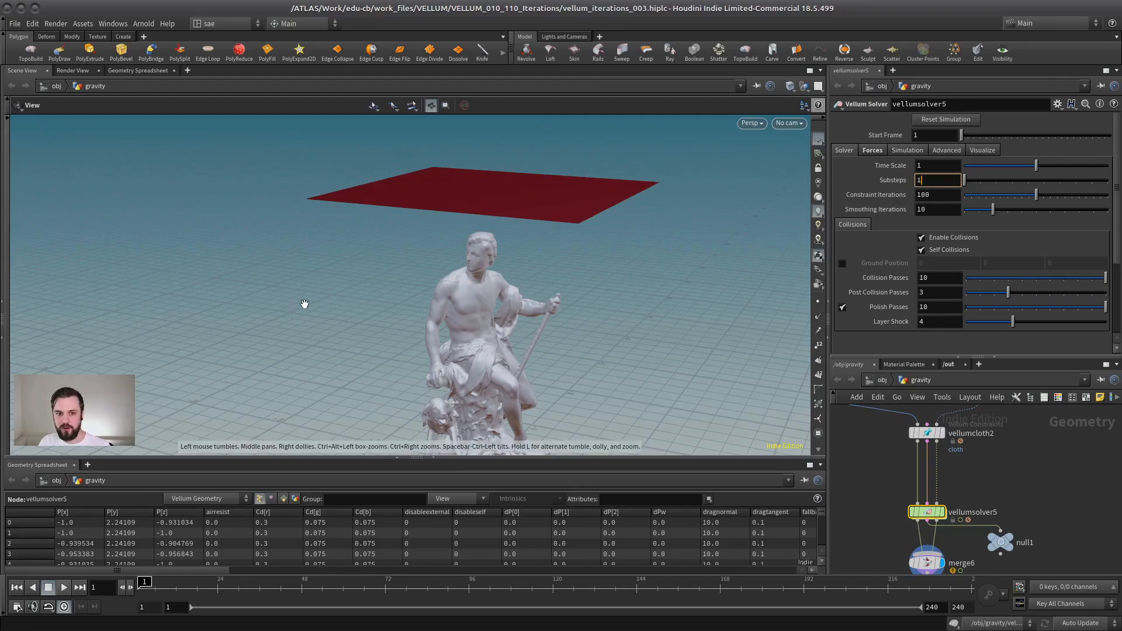
pyautogui.moveTo(401, 292); pyautogui.dragTo(374, 254)
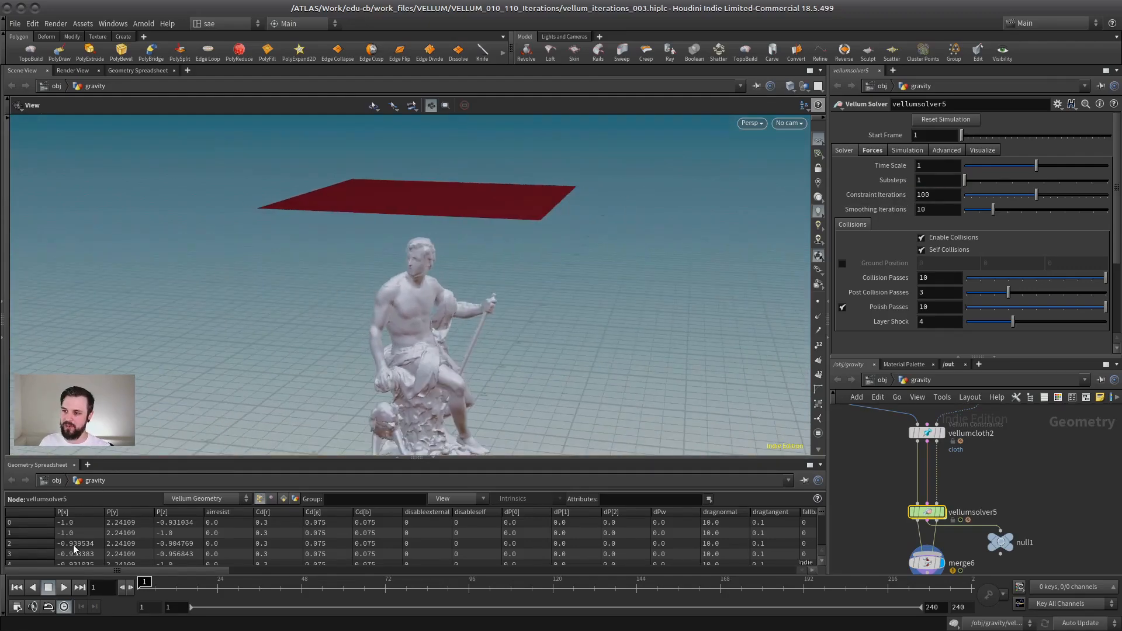
pyautogui.click(65, 587)
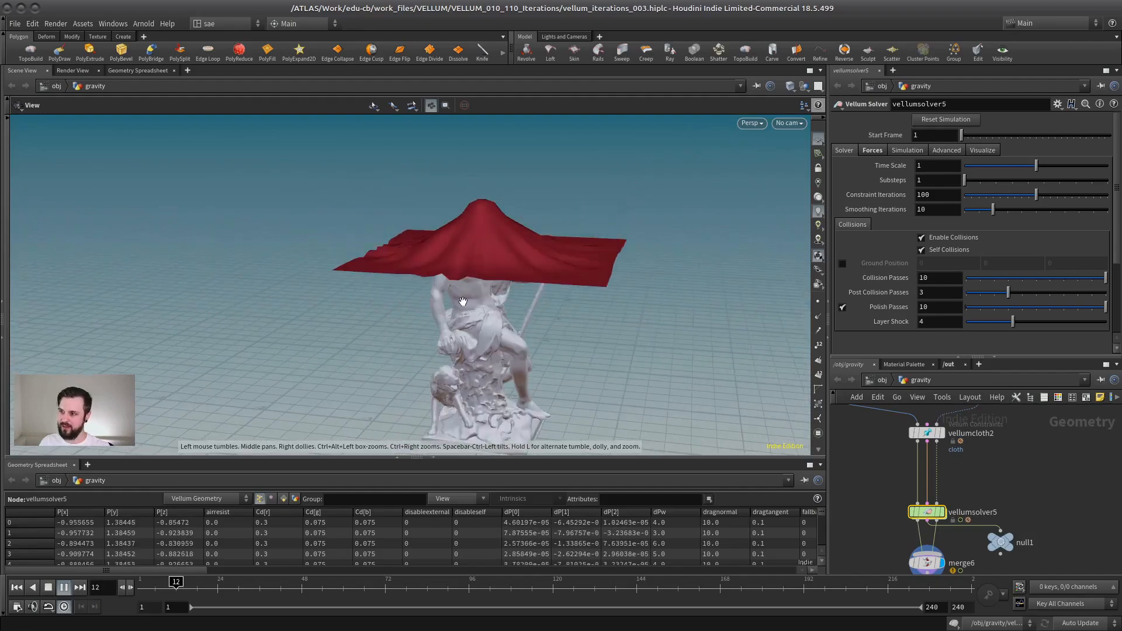
pyautogui.click(50, 587)
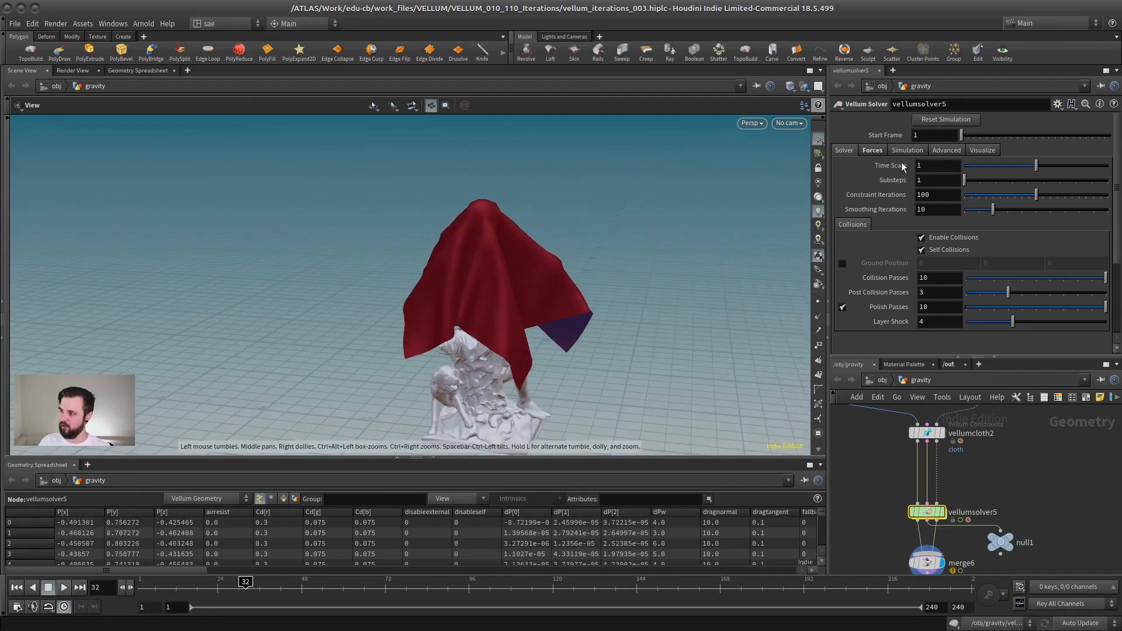
# - Set Substeps to 10 and replay the simulation from frame 1, stopping at frame 23
pyautogui.write('10')
pyautogui.press('Return')
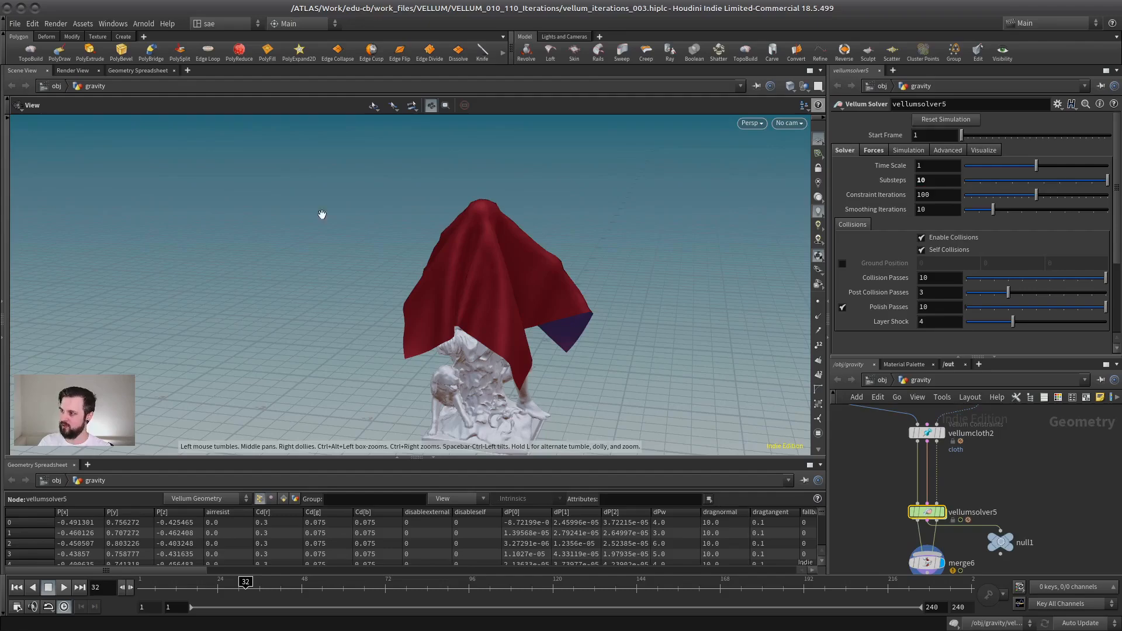
pyautogui.click(17, 588)
pyautogui.click(67, 587)
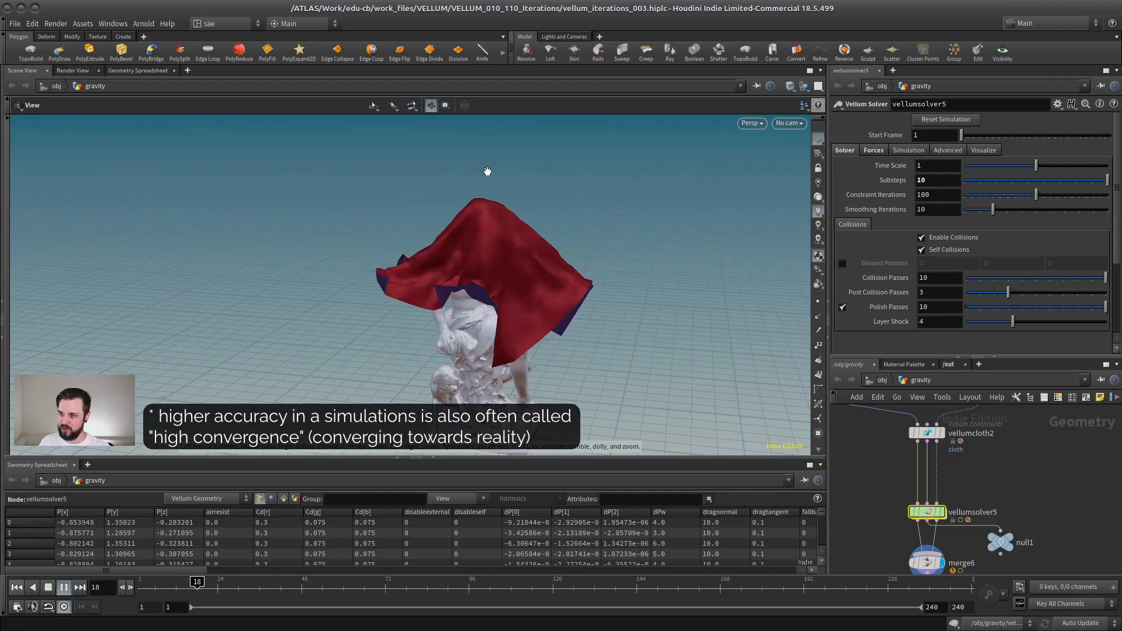
pyautogui.moveTo(982, 485); pyautogui.dragTo(985, 503, button='middle')
pyautogui.press('Escape')
# - Select the vellumcloth2 constraints node and bring up its Stretch stiffness settings
pyautogui.click(929, 451)
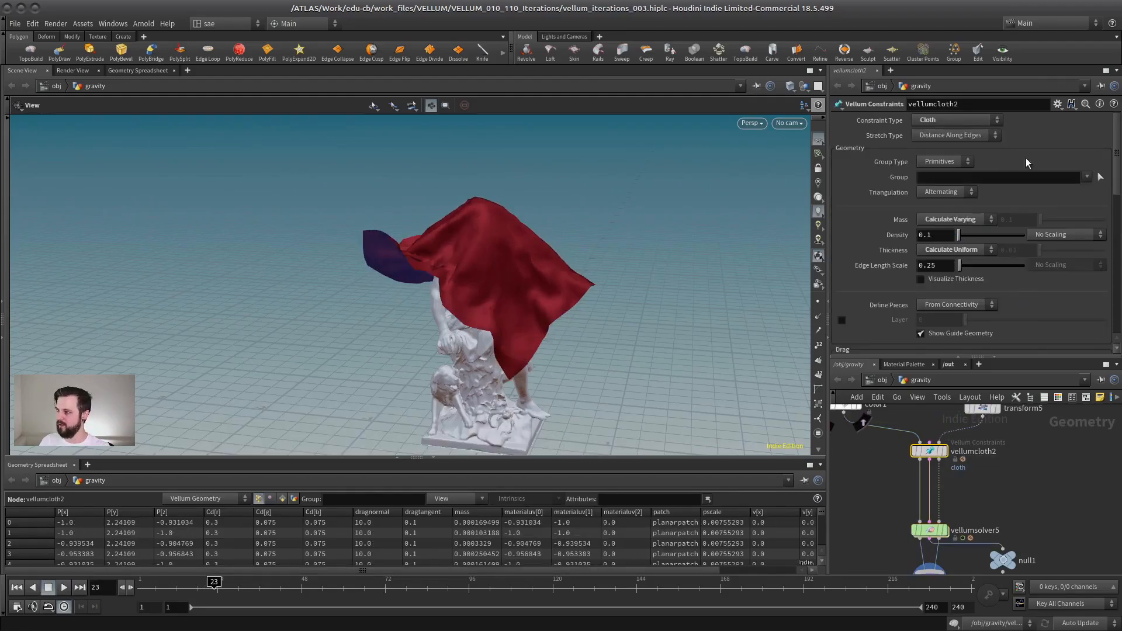
pyautogui.scroll(-10, 1040, 181)
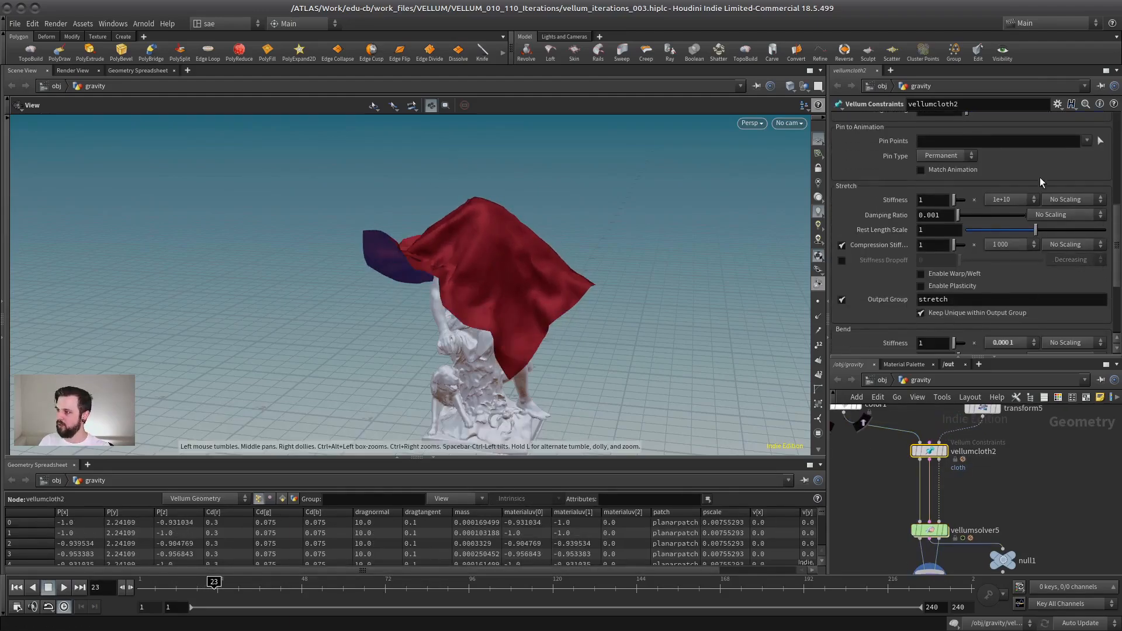
pyautogui.scroll(1, 1080, 268)
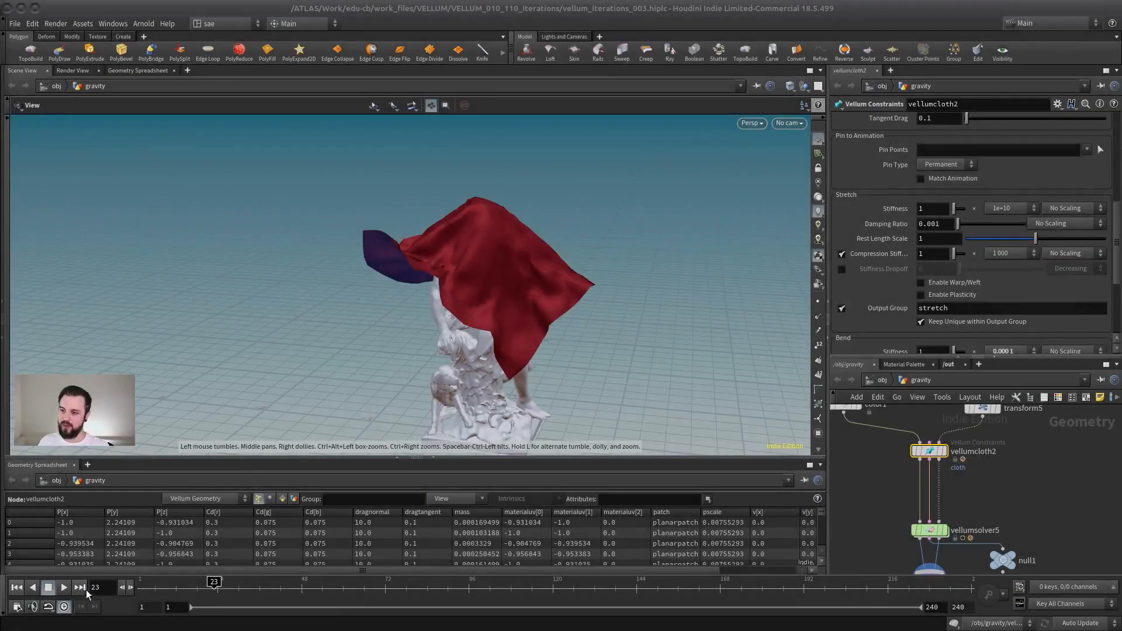
# - Continue the simulation to frame 33, reselect vellumsolver5 and examine the cloth over the statue from different angles
pyautogui.click(64, 588)
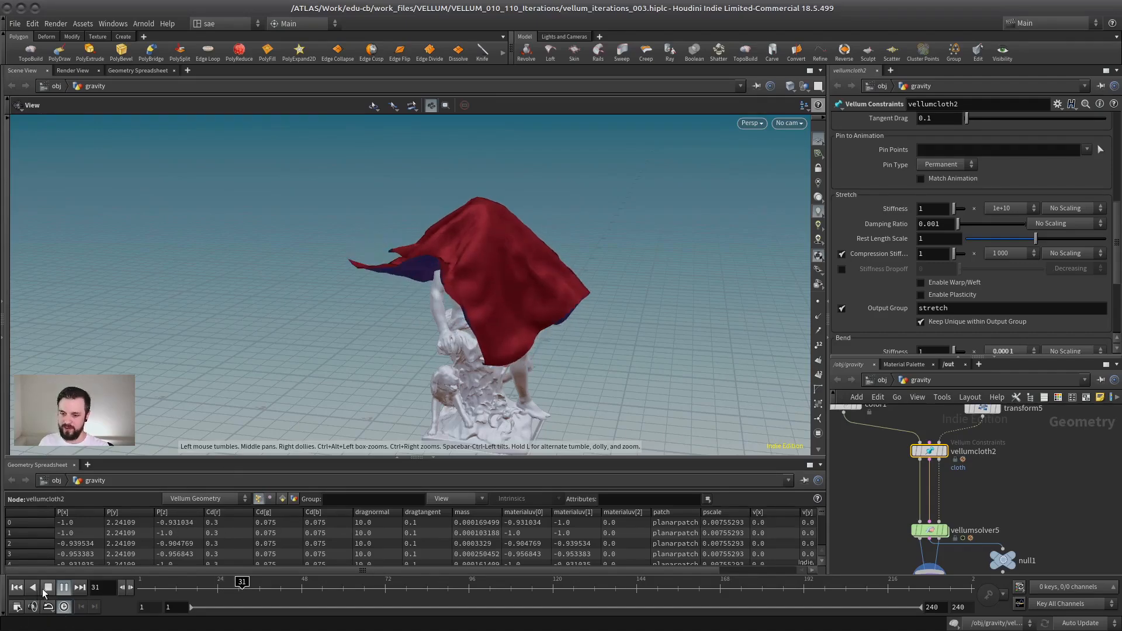
pyautogui.press('Escape')
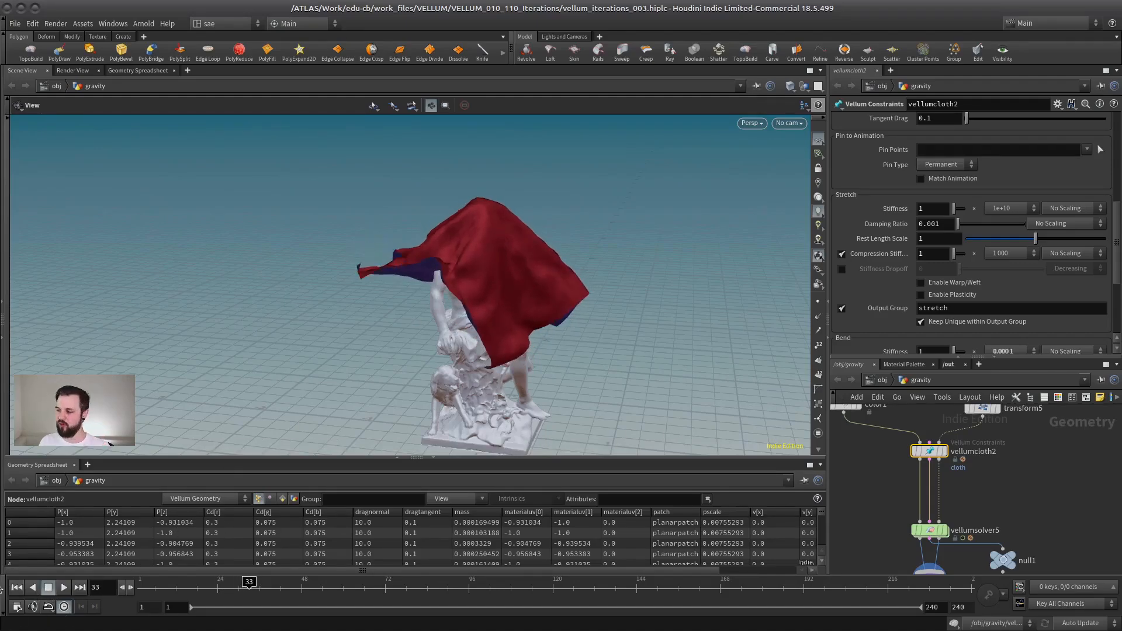
pyautogui.click(928, 530)
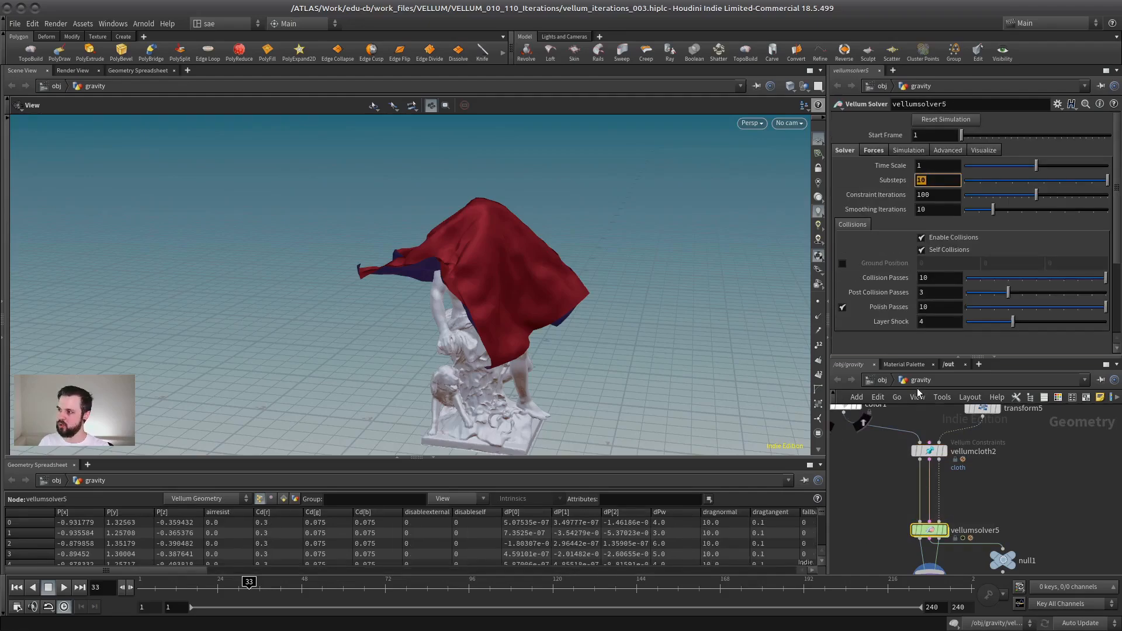
pyautogui.moveTo(444, 316); pyautogui.dragTo(482, 308)
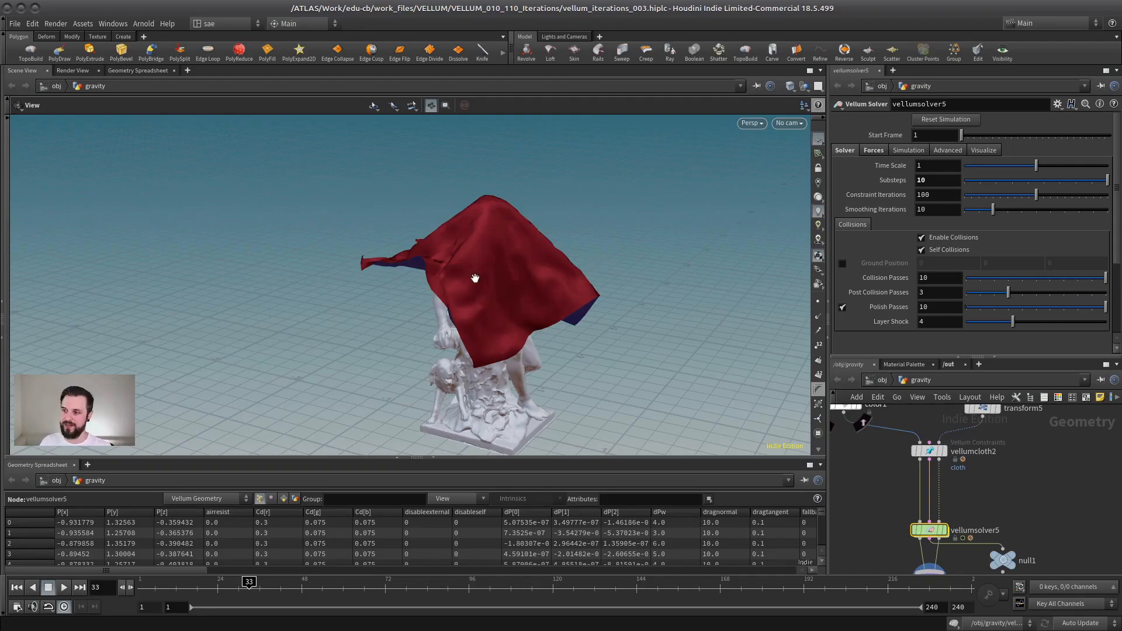
pyautogui.moveTo(475, 278); pyautogui.dragTo(413, 269)
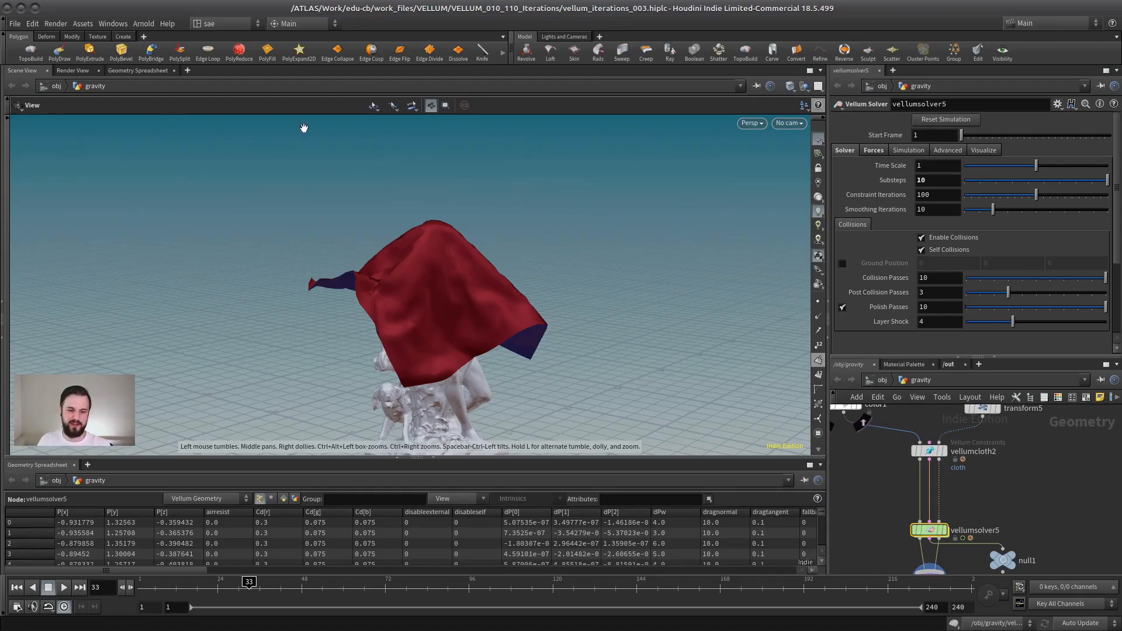
# - Set Substeps to 1, replay the simulation from frame 1 to frame 47, and examine how the cloth drapes over the statue
pyautogui.click(934, 180)
pyautogui.press('BackSpace')
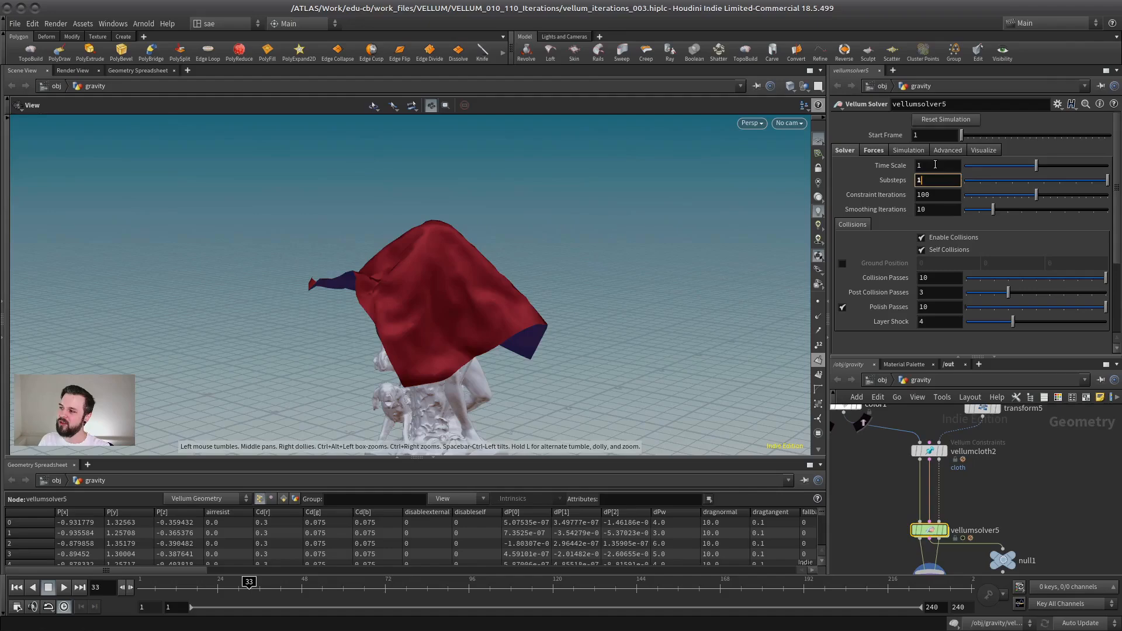
pyautogui.click(935, 166)
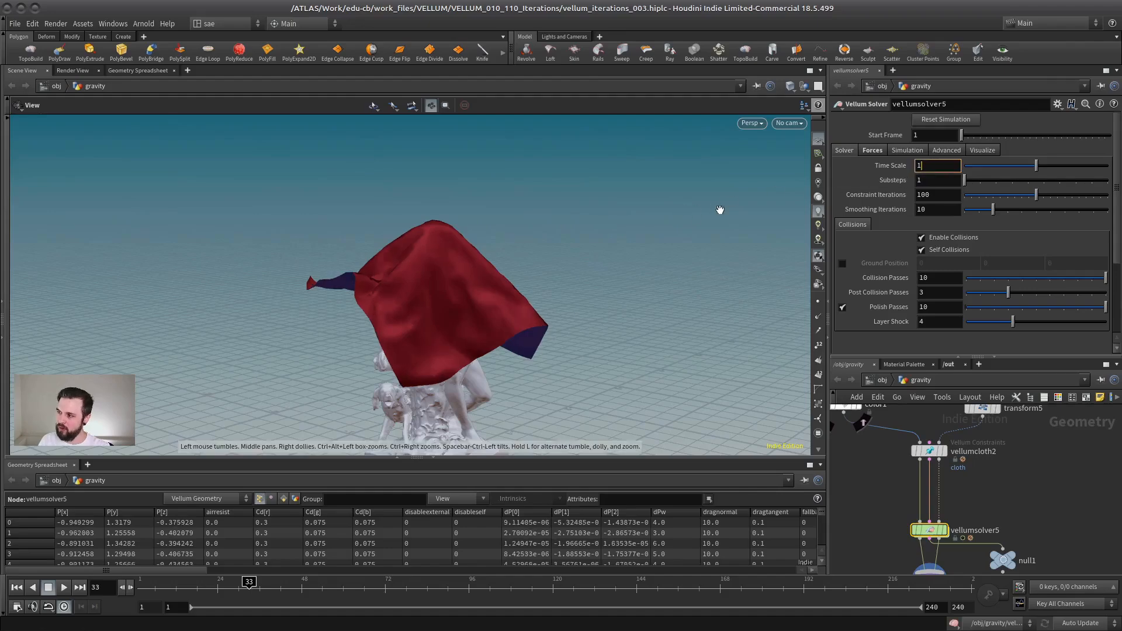
pyautogui.click(16, 587)
pyautogui.click(63, 587)
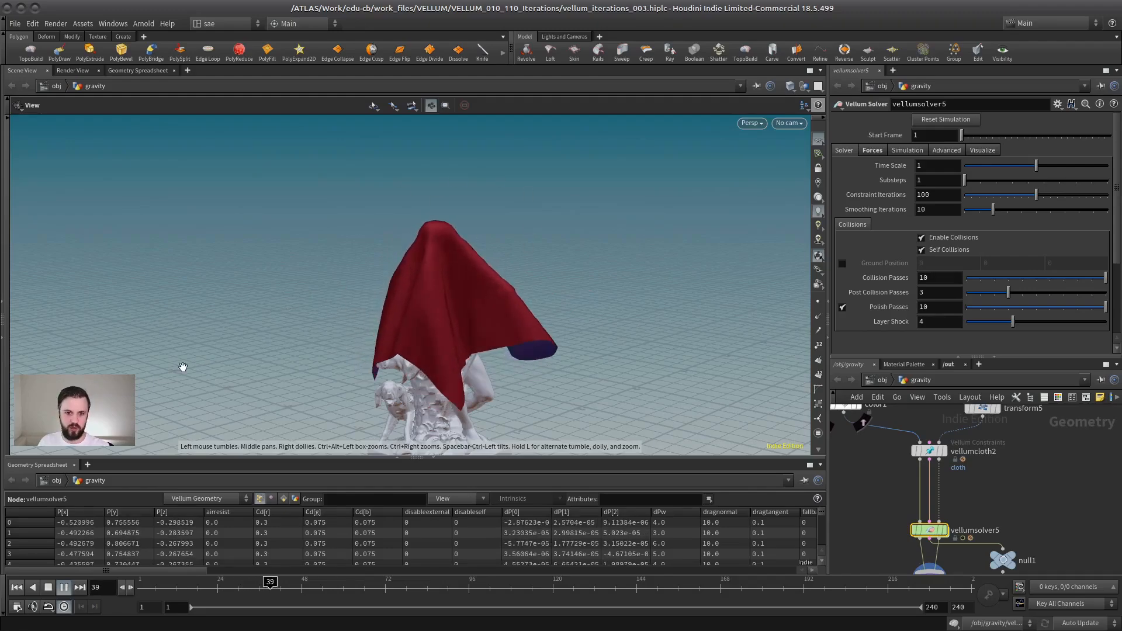
pyautogui.click(46, 589)
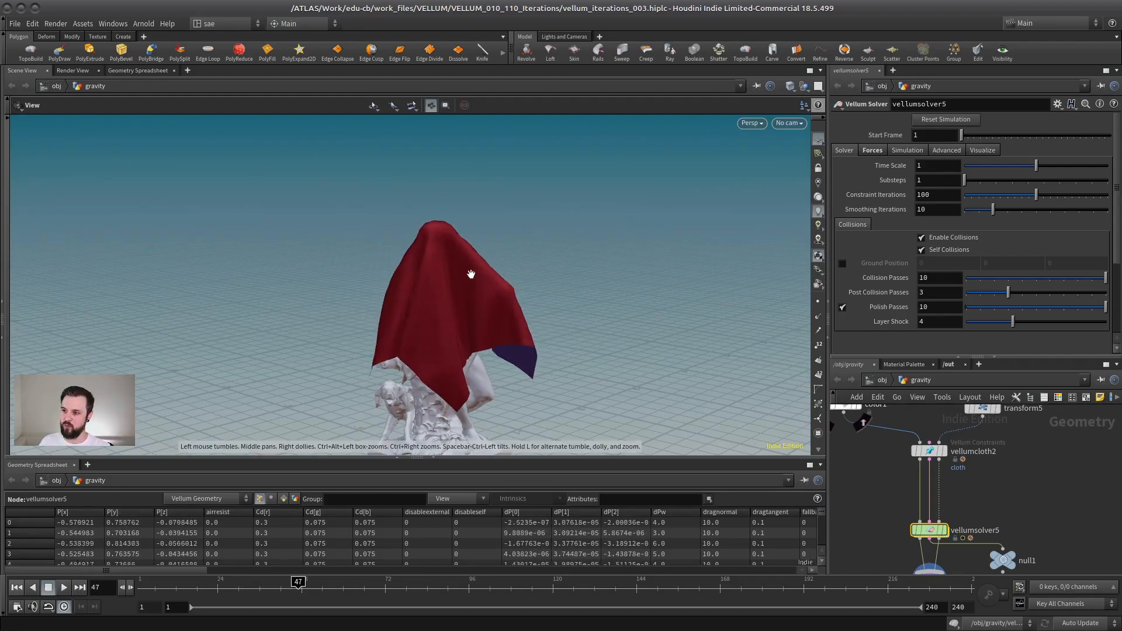
pyautogui.moveTo(418, 300); pyautogui.dragTo(382, 311)
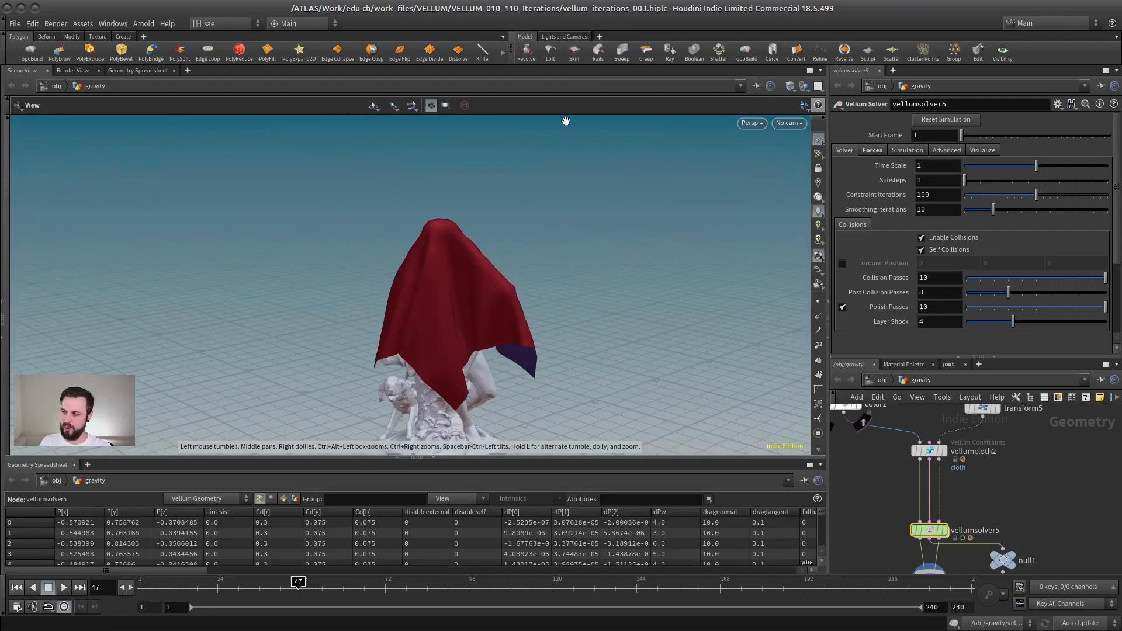
pyautogui.doubleClick(935, 181)
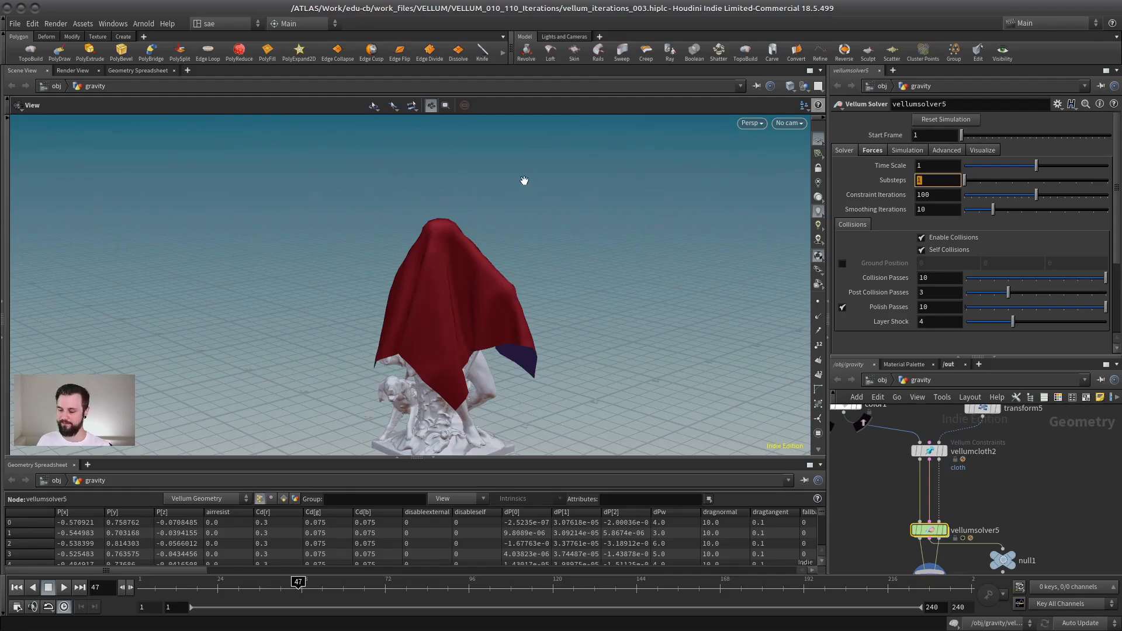
pyautogui.moveTo(386, 311); pyautogui.dragTo(391, 250)
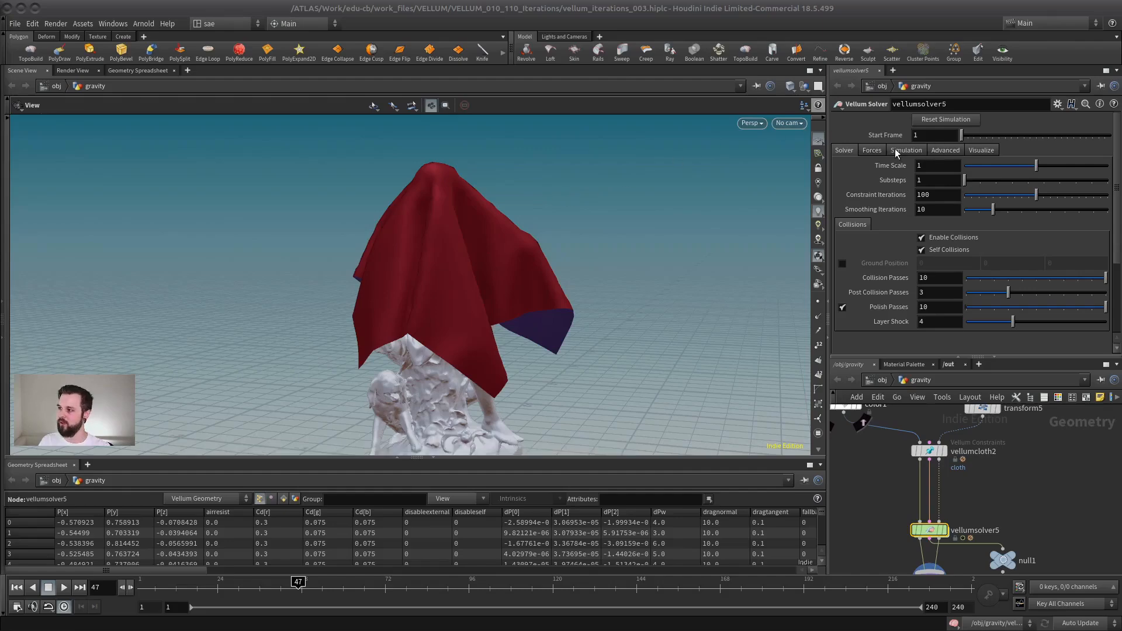
# - Set vellumsolver5's vertical (Y) Gravity force to -1000
pyautogui.click(868, 150)
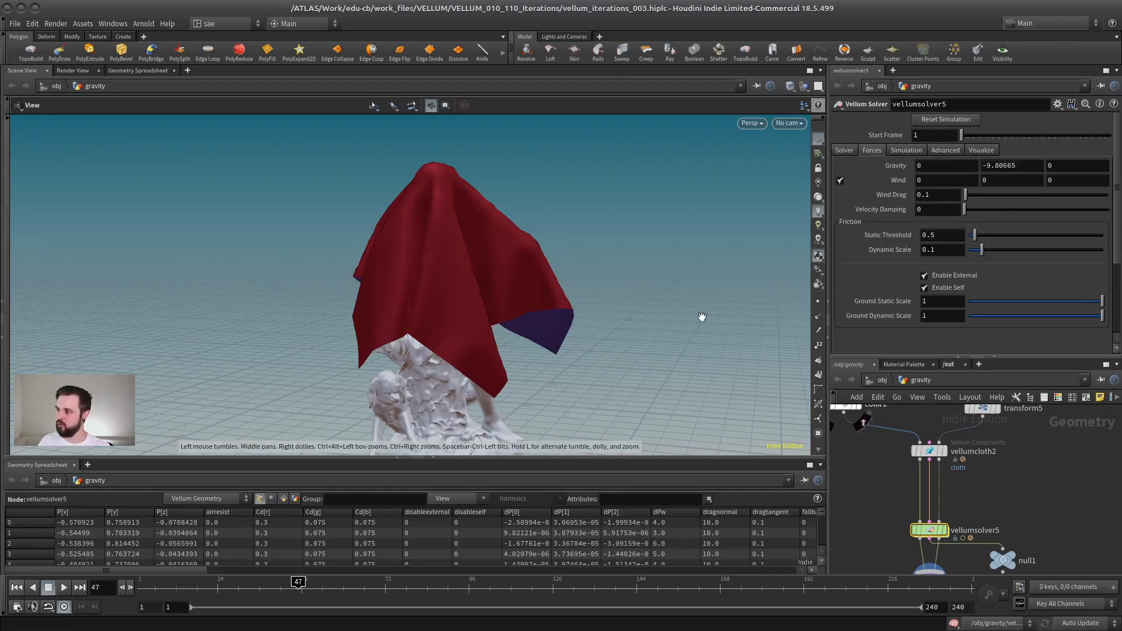
pyautogui.click(991, 166)
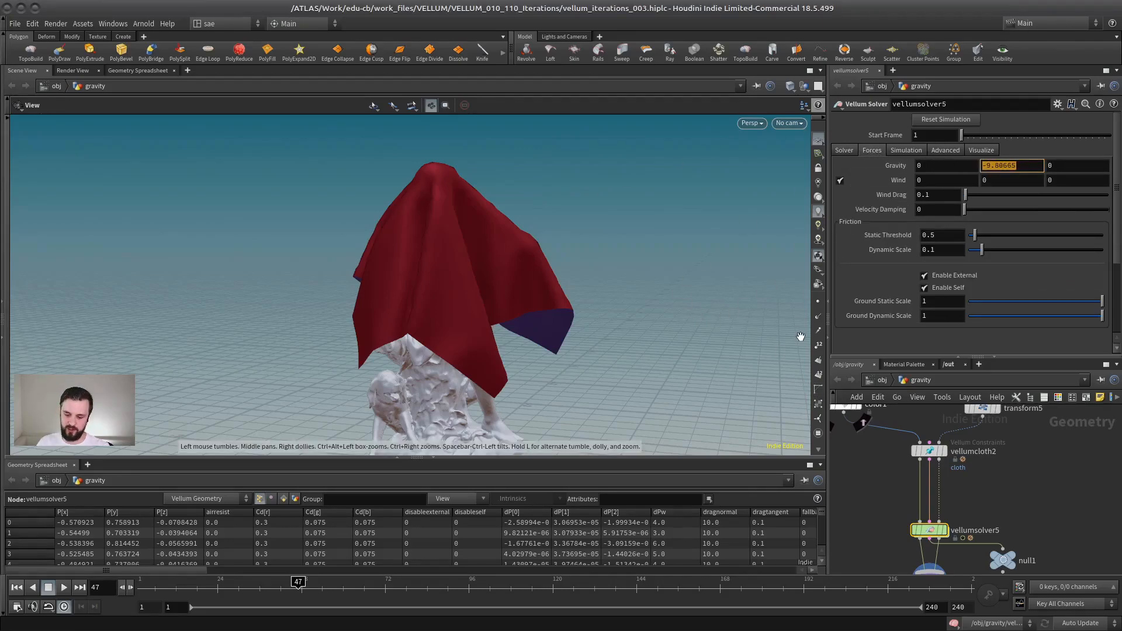
pyautogui.write('-1000')
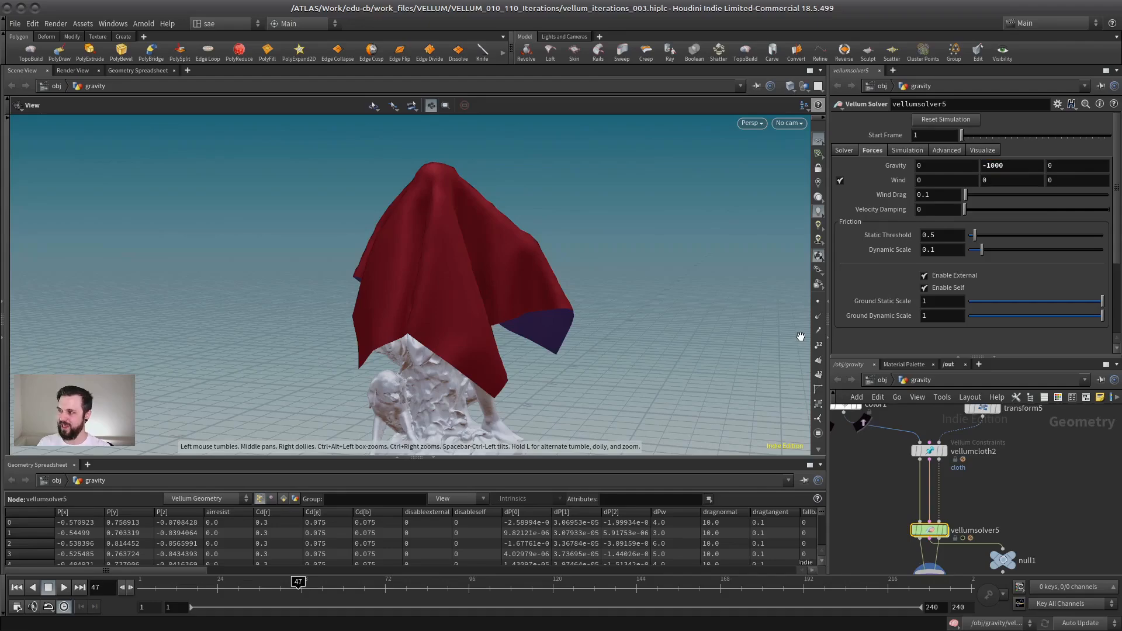
pyautogui.moveTo(609, 317); pyautogui.dragTo(474, 318, button='right')
pyautogui.moveTo(496, 319); pyautogui.dragTo(448, 298, button='middle')
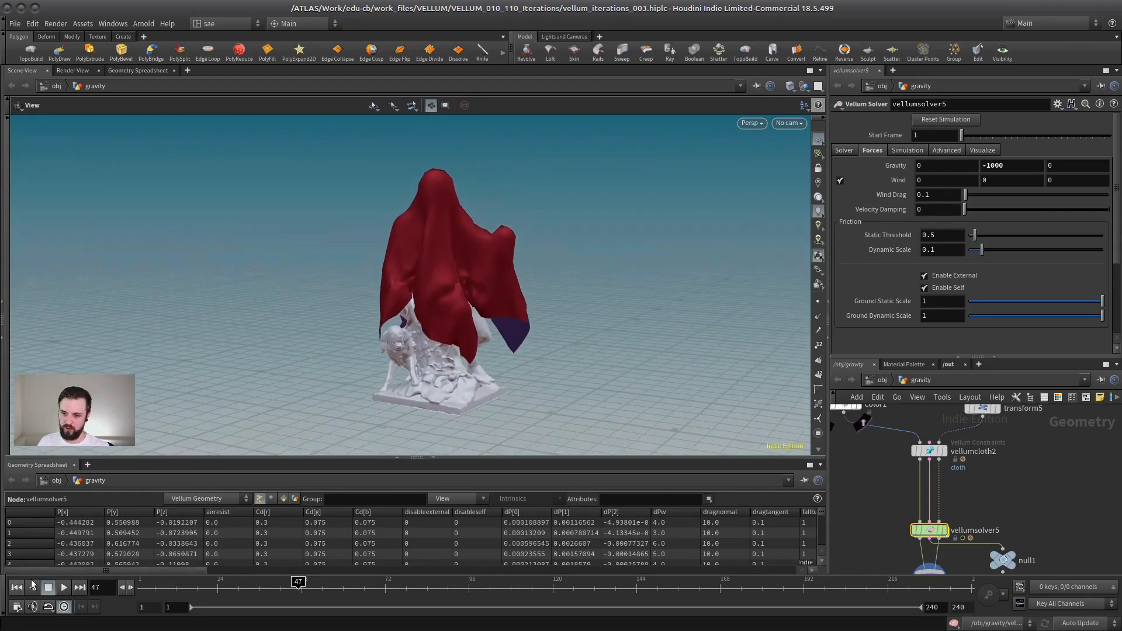
# - Replay the high-gravity simulation from frame 1, stop at frame 9 and view the whole cloth on the statue
pyautogui.click(17, 587)
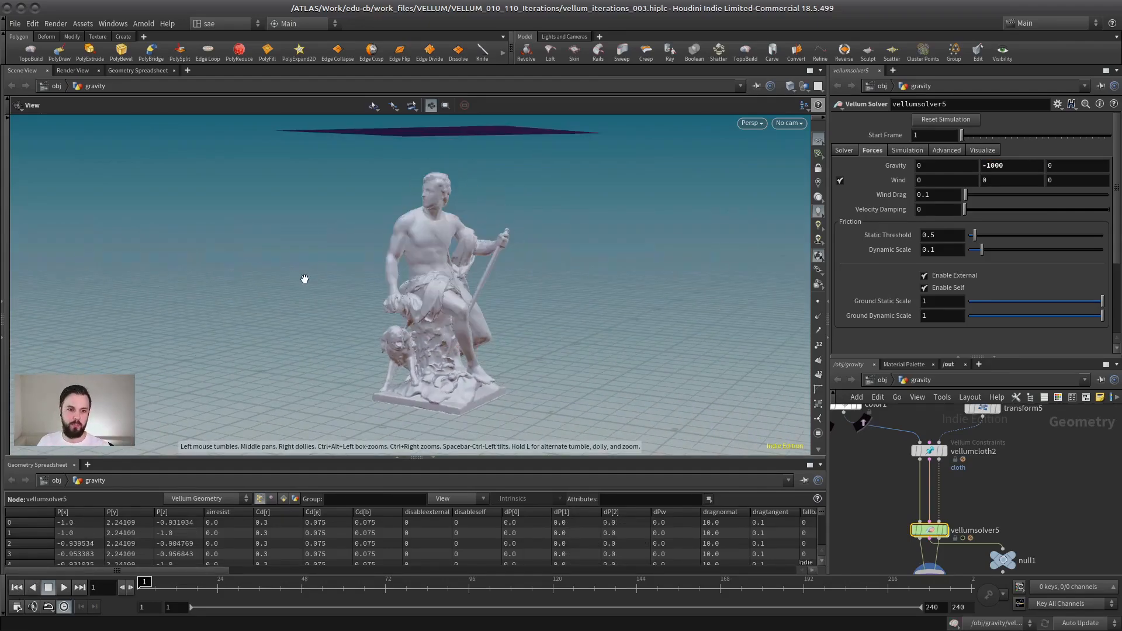
pyautogui.moveTo(304, 278); pyautogui.dragTo(333, 331)
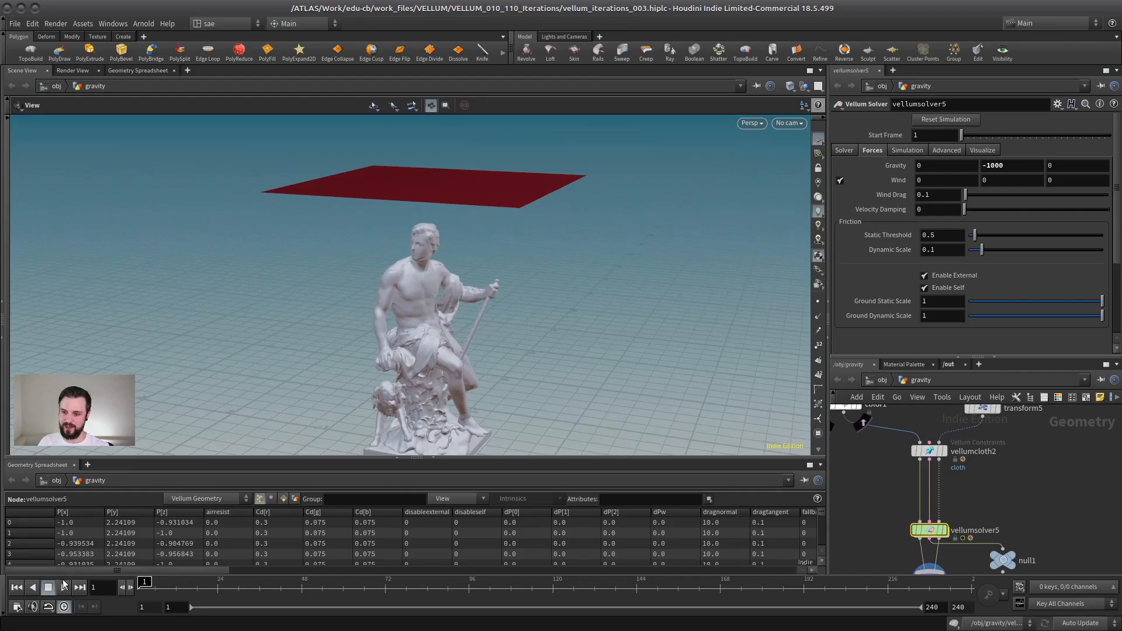
pyautogui.click(63, 587)
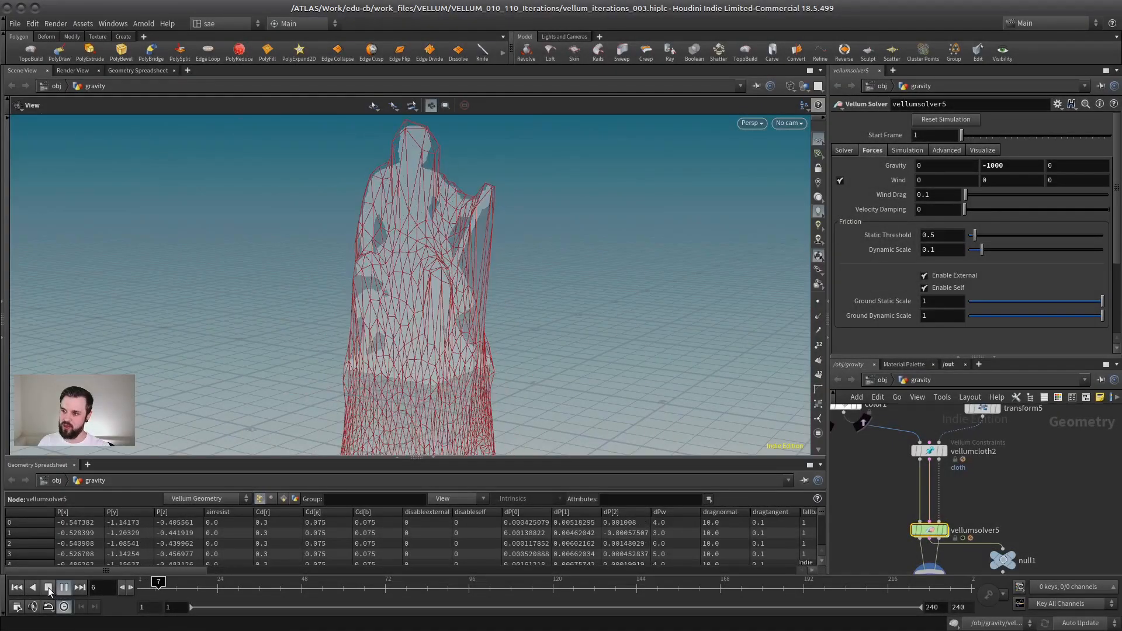
pyautogui.click(48, 590)
pyautogui.moveTo(495, 337); pyautogui.dragTo(409, 376, button='right')
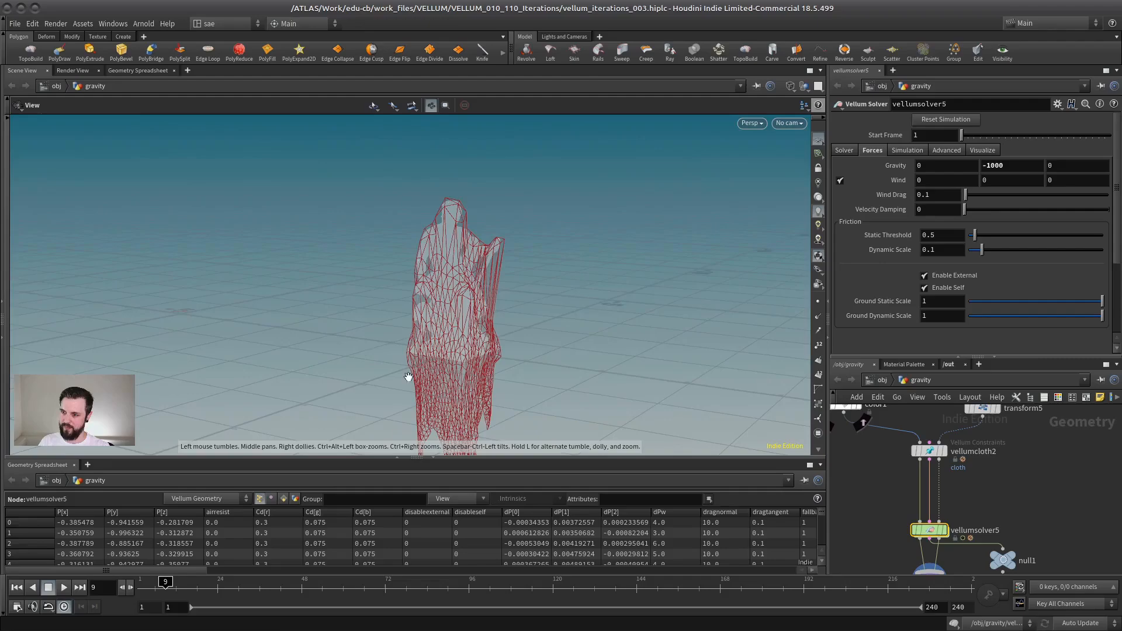
# - Return to frame 1, step the high-gravity simulation forward to frame 23 and examine the stretched cloth mesh around the statue
pyautogui.moveTo(165, 582); pyautogui.dragTo(110, 576)
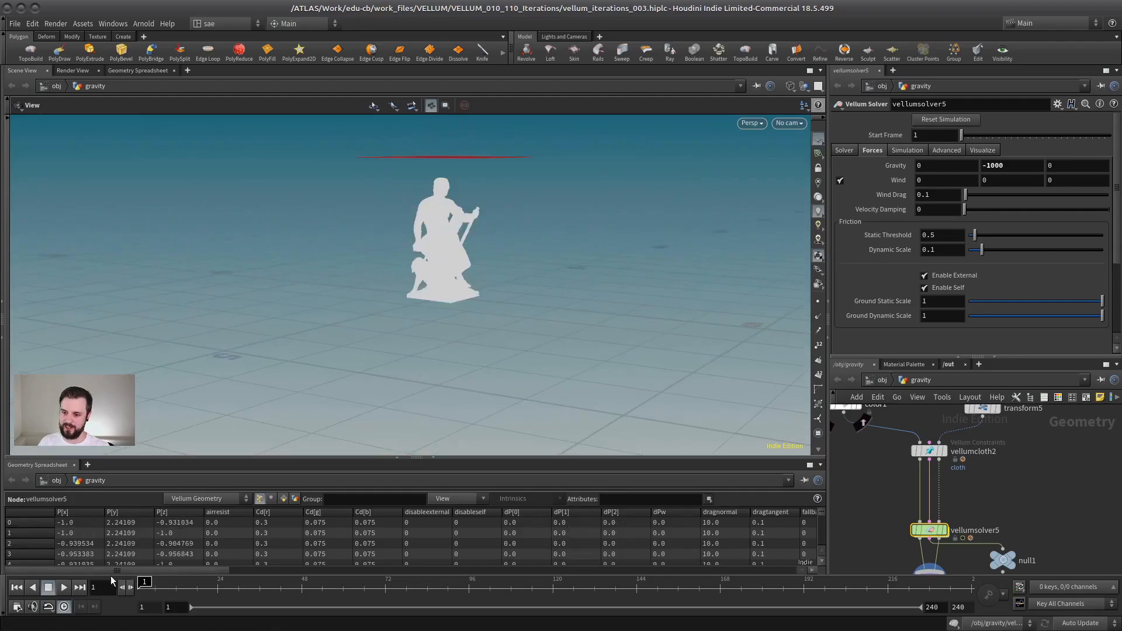
pyautogui.press('Right')
pyautogui.press('Right')
pyautogui.press('Right')
pyautogui.press('Right')
pyautogui.press('Right')
pyautogui.press('Right')
pyautogui.press('Right')
pyautogui.press('Right')
pyautogui.press('Right')
pyautogui.press('Right')
pyautogui.press('Right')
pyautogui.press('Right')
pyautogui.press('Right')
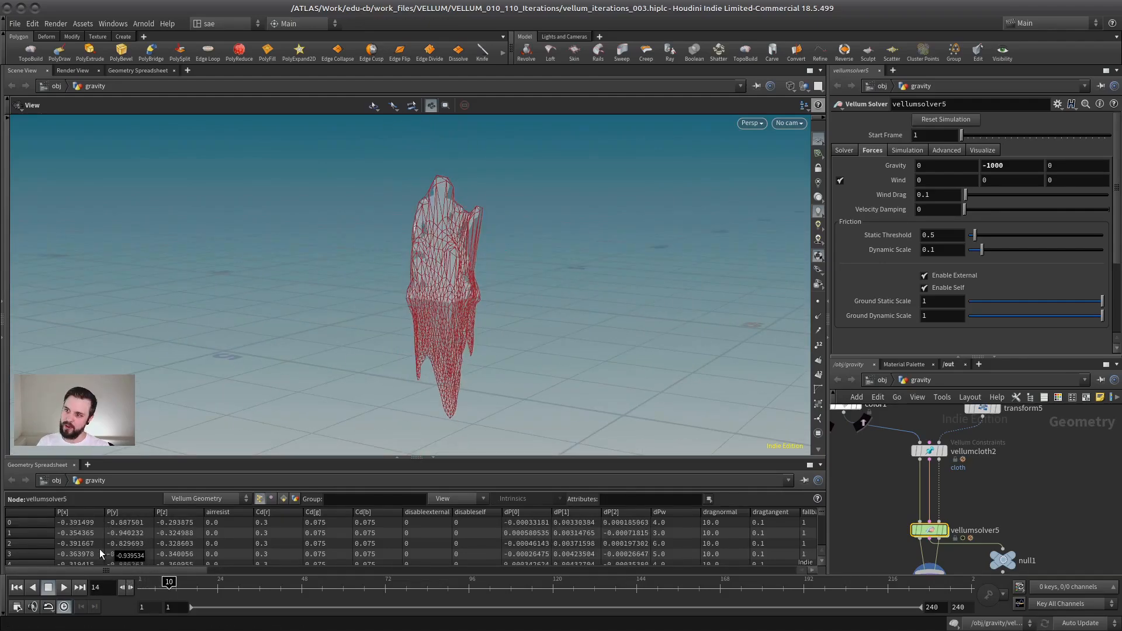
pyautogui.press('Right')
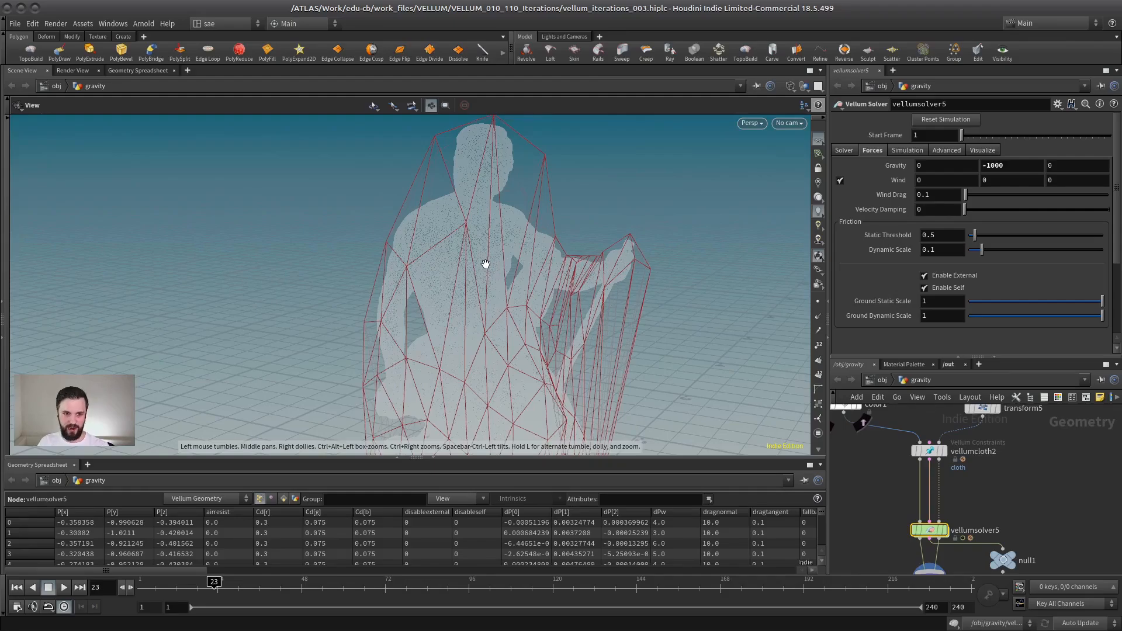
pyautogui.moveTo(501, 264); pyautogui.dragTo(457, 285)
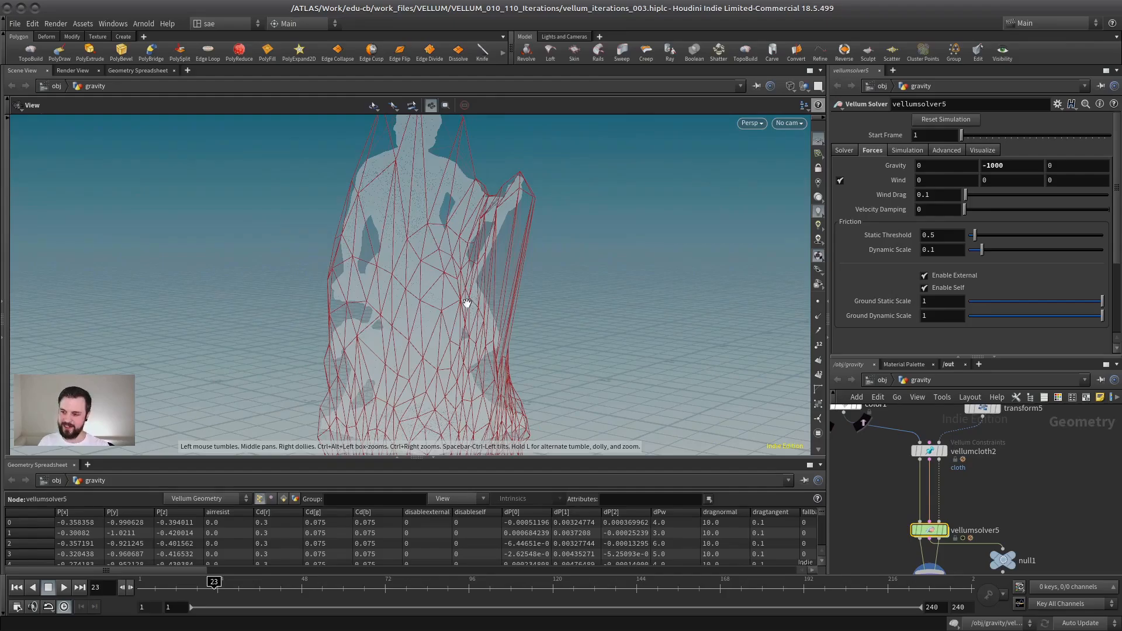
pyautogui.moveTo(467, 302); pyautogui.dragTo(518, 208)
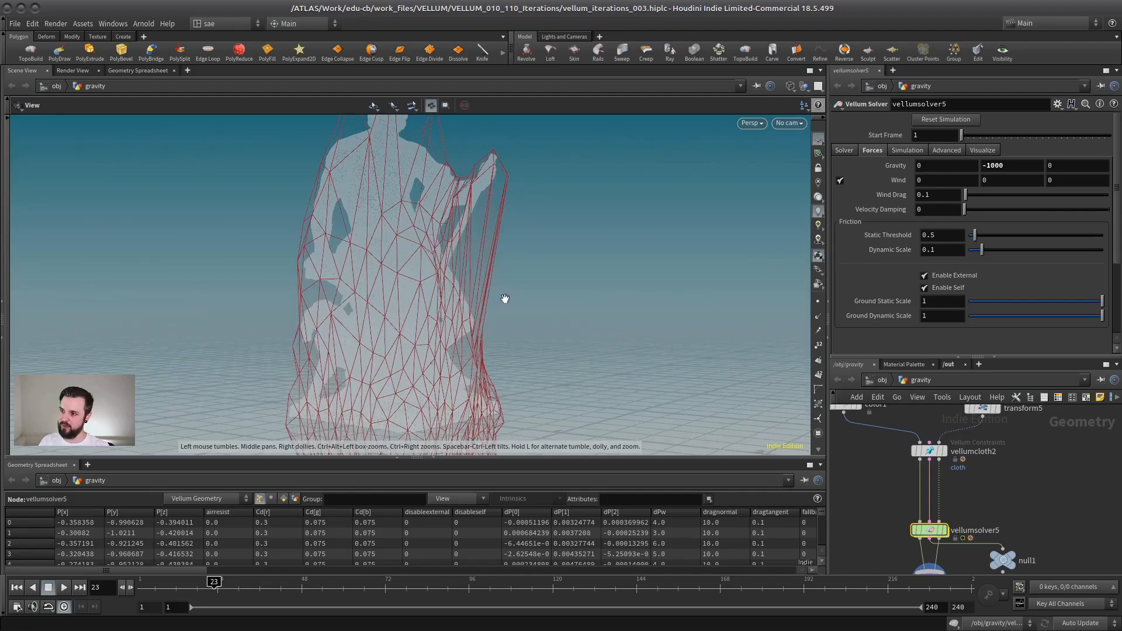
# - Review vellumcloth2's Stretch parameters, including the Stiffness multiplier options, and look over the stretched cloth again
pyautogui.click(929, 451)
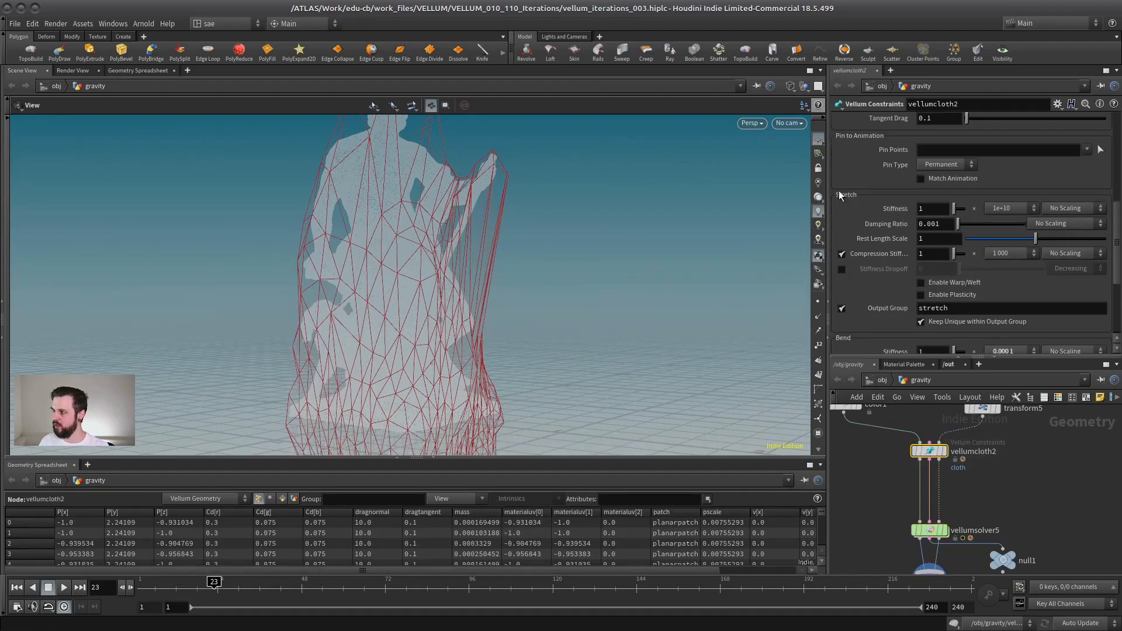
pyautogui.moveTo(471, 225); pyautogui.dragTo(479, 333)
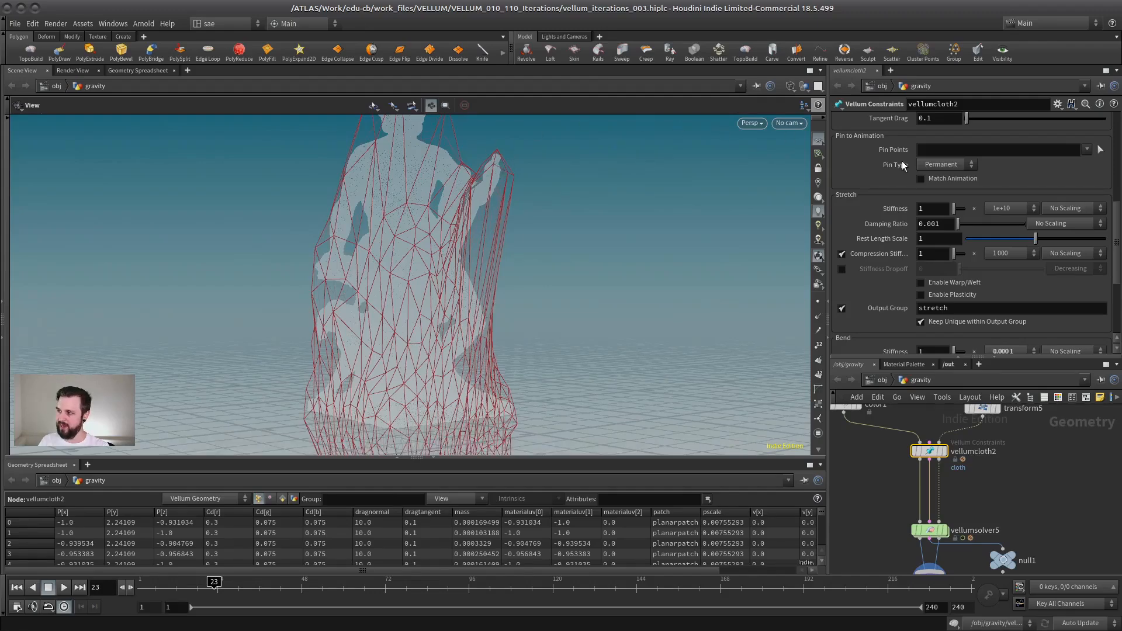
pyautogui.click(993, 208)
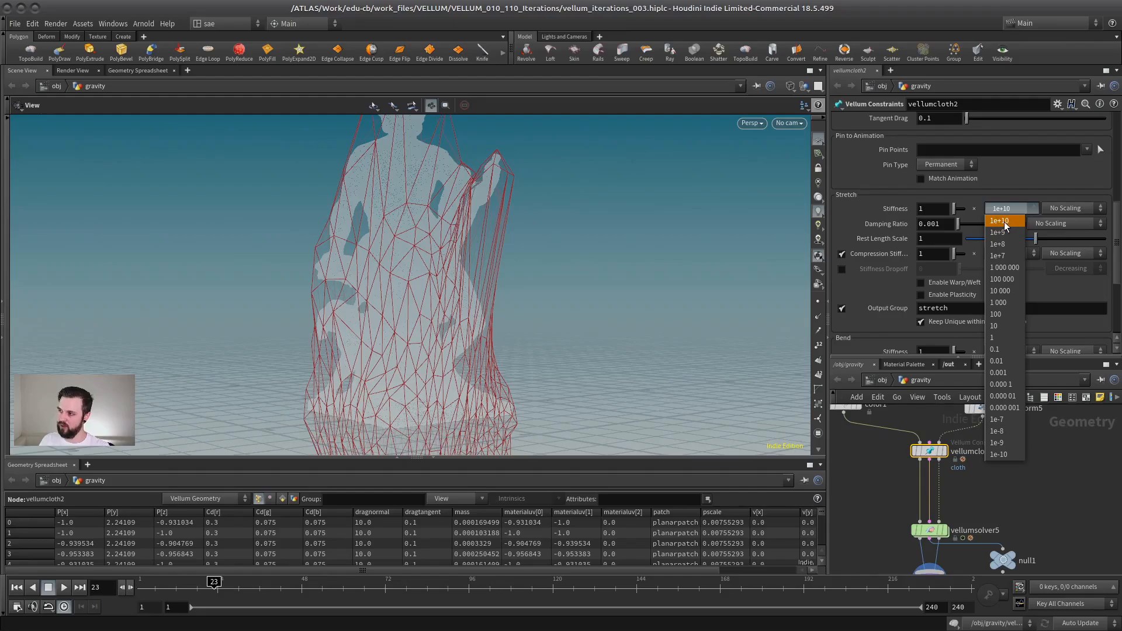
pyautogui.click(571, 248)
pyautogui.moveTo(571, 248); pyautogui.dragTo(575, 274)
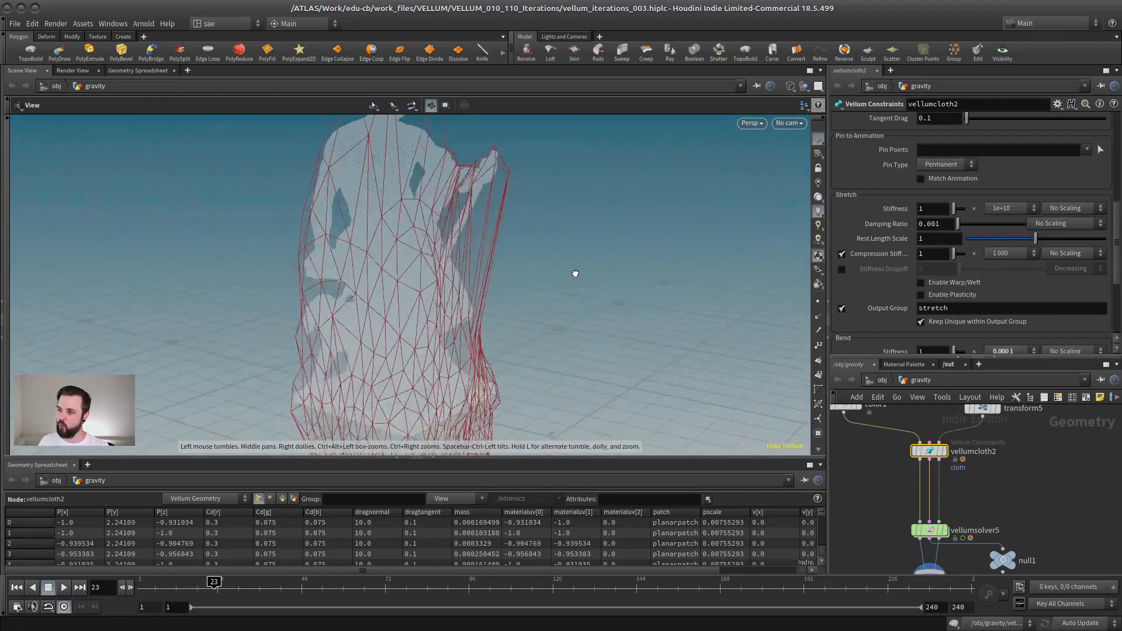
pyautogui.moveTo(575, 274); pyautogui.dragTo(449, 283, button='right')
pyautogui.moveTo(448, 283); pyautogui.dragTo(508, 273, button='middle')
# - Set vellumsolver5's Constraint Iterations to 1000 and return the timeline to frame 1
pyautogui.moveTo(868, 507)
pyautogui.mouseDown(button='middle')
pyautogui.moveTo(885, 524)
pyautogui.moveTo(873, 487)
pyautogui.mouseUp(button='middle')
pyautogui.click(938, 510)
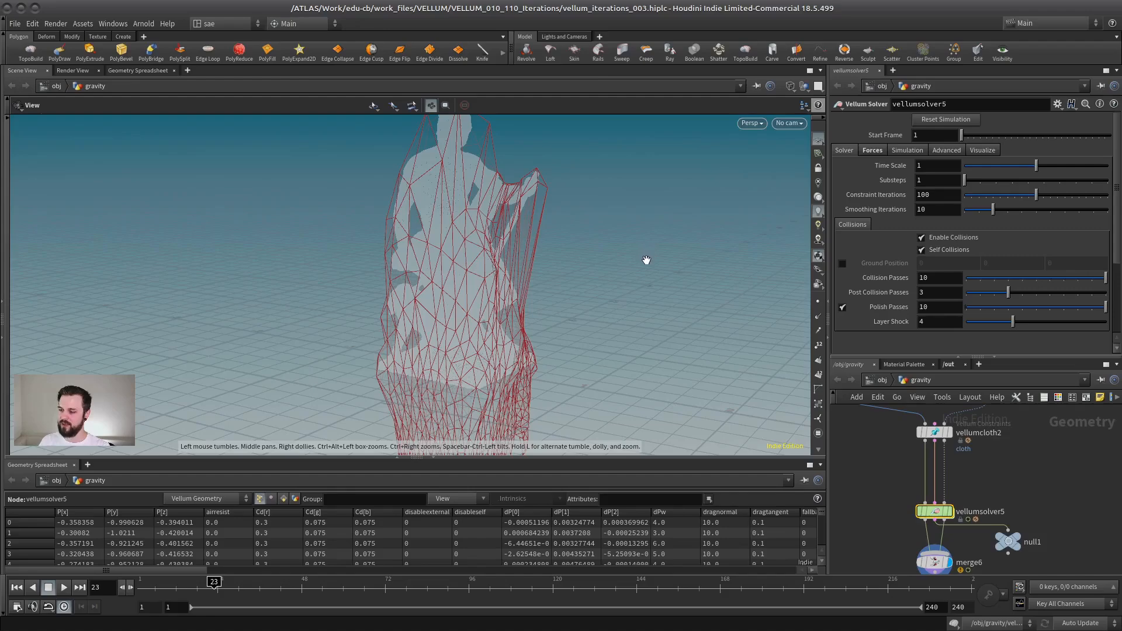
pyautogui.click(942, 195)
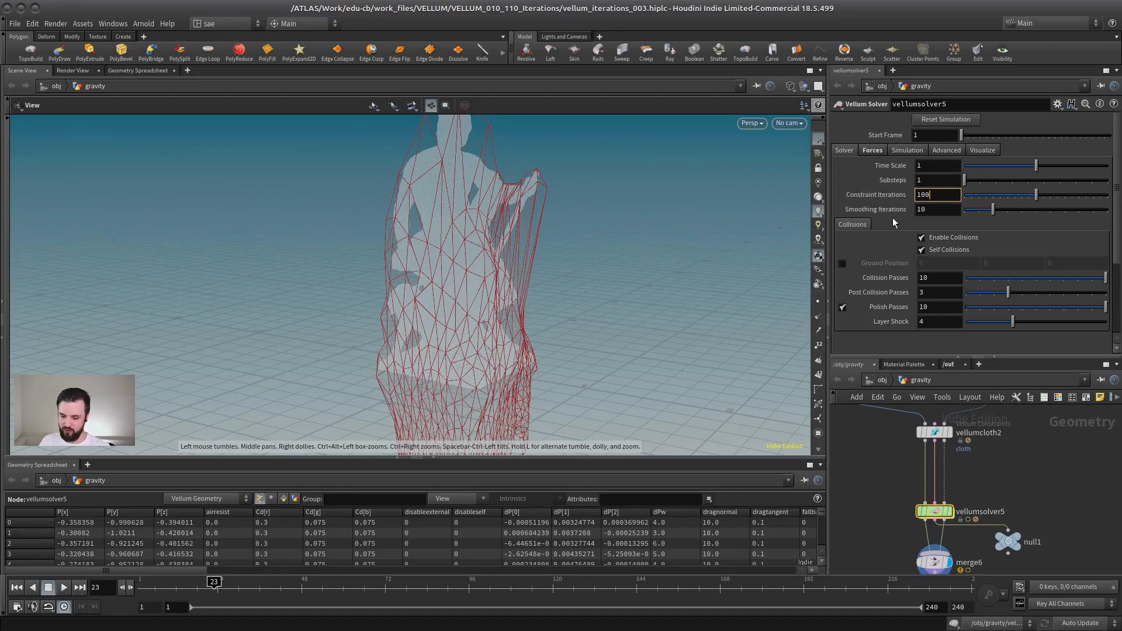
pyautogui.write('0')
pyautogui.hotkey('shift', 'Tab')
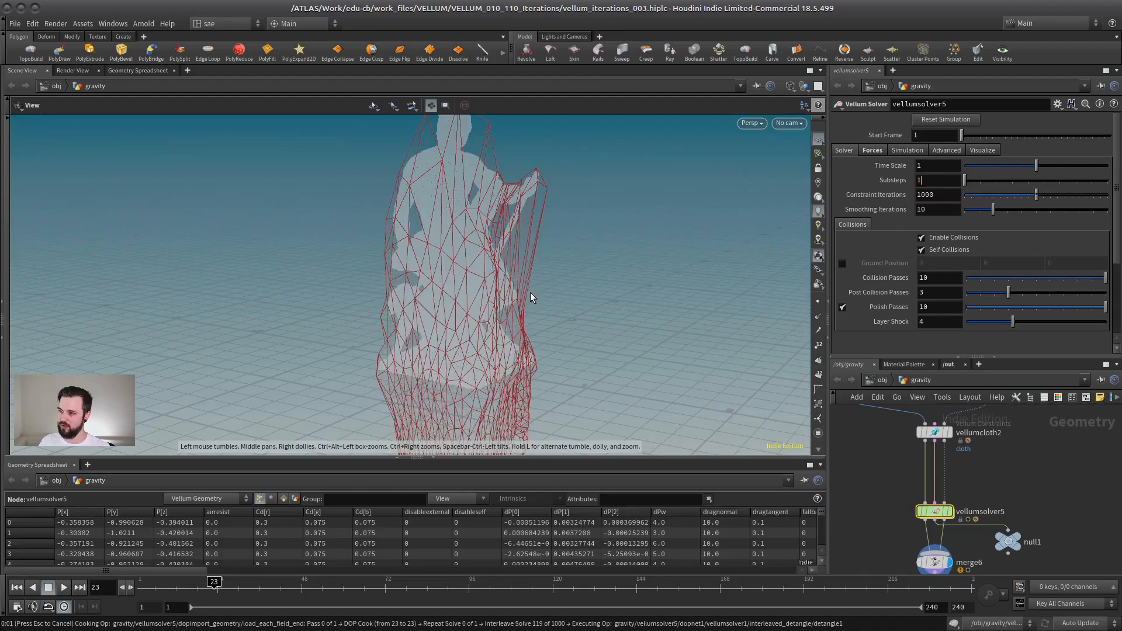
pyautogui.press('Escape')
pyautogui.hotkey('ctrl', 'Up')
# - Show the scene shaded, play the simulation with 1000 constraint iterations from frame 1 and stop it at frame 8
pyautogui.moveTo(489, 306); pyautogui.dragTo(467, 253, button='right')
pyautogui.moveTo(466, 253); pyautogui.dragTo(427, 362, button='middle')
pyautogui.moveTo(427, 362); pyautogui.dragTo(563, 273, button='right')
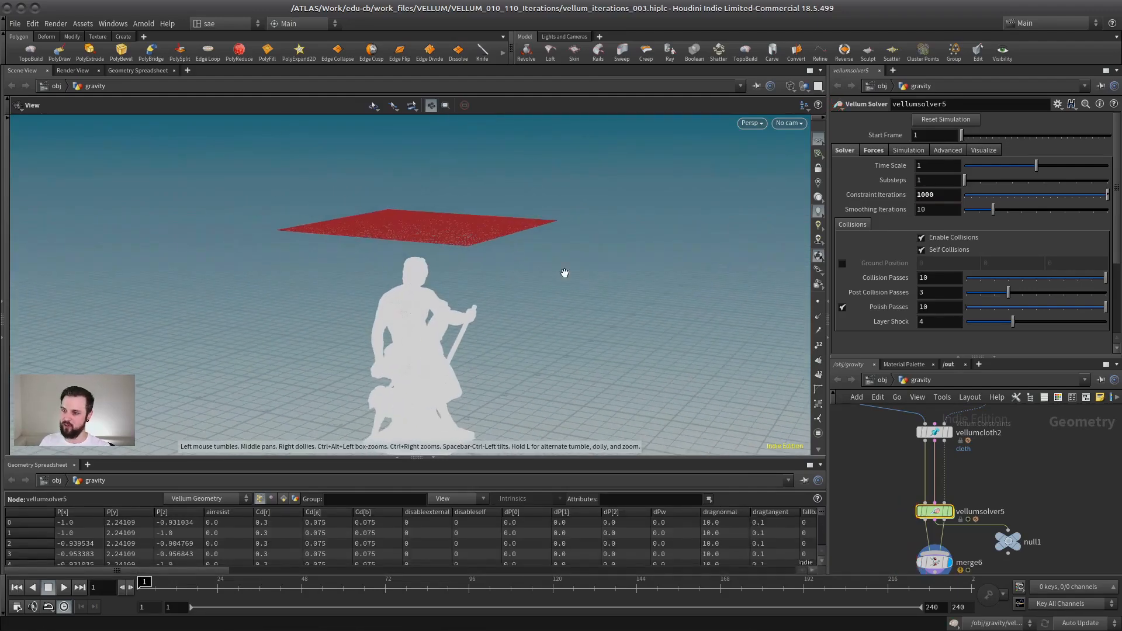
pyautogui.moveTo(564, 272)
pyautogui.mouseDown()
pyautogui.moveTo(447, 225)
pyautogui.moveTo(457, 326)
pyautogui.moveTo(478, 306)
pyautogui.mouseUp()
pyautogui.press('w')
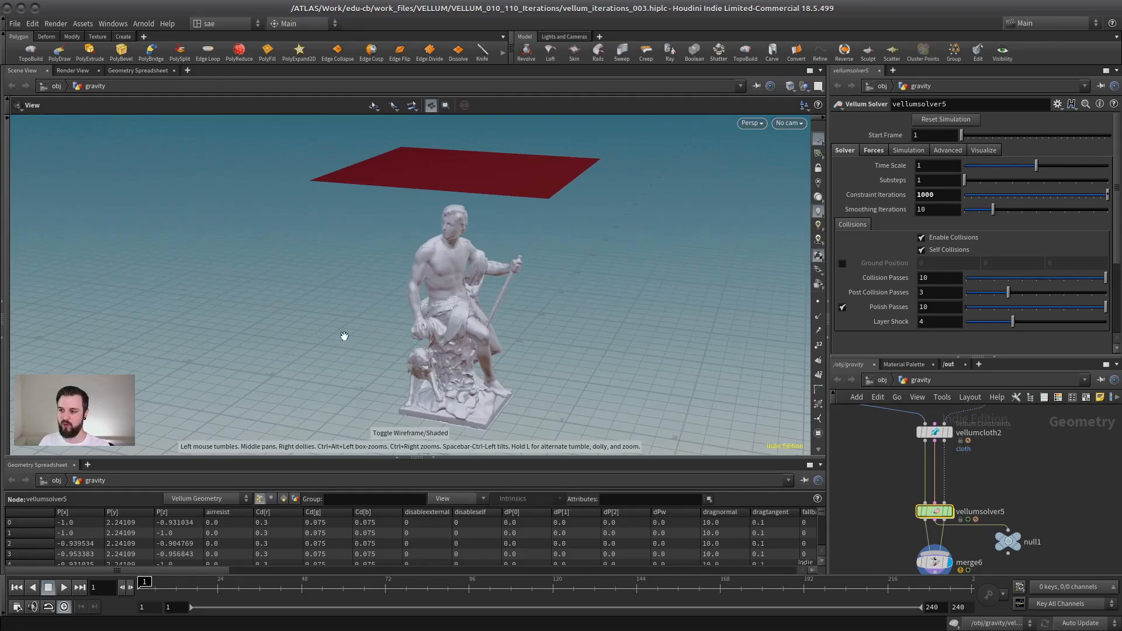
pyautogui.press('Up')
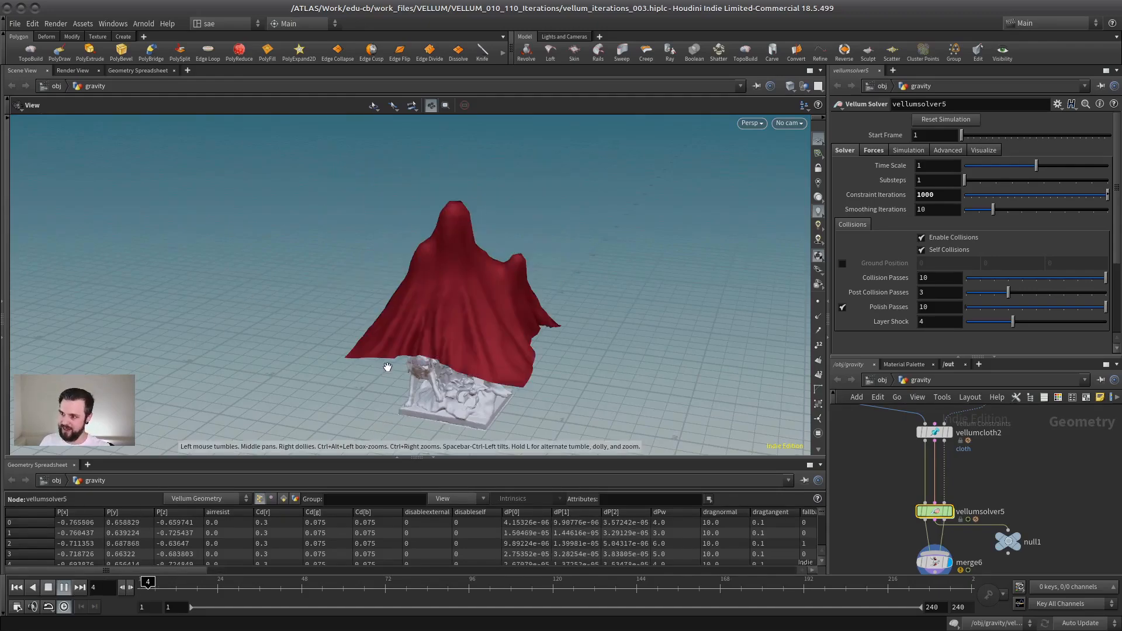
pyautogui.click(47, 588)
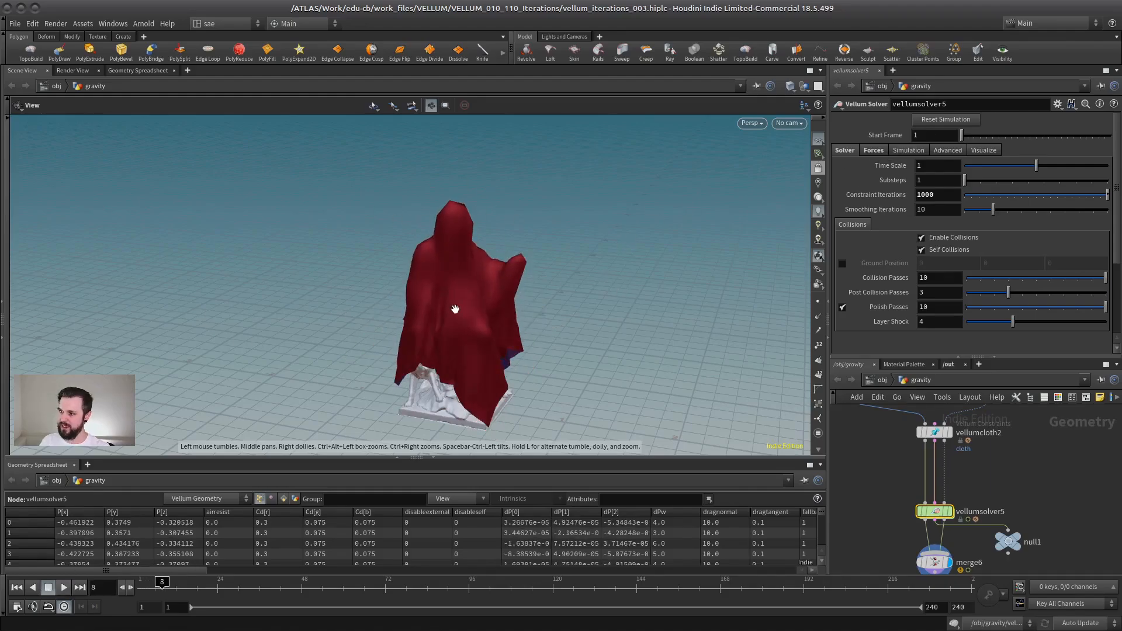
# - Switch the viewport to wireframe and examine the cloth mesh around the statue's head, arm and body at frame 8
pyautogui.moveTo(456, 309); pyautogui.dragTo(551, 275, button='right')
pyautogui.hotkey('shift', 'w')
pyautogui.moveTo(551, 275)
pyautogui.mouseDown()
pyautogui.moveTo(551, 288)
pyautogui.moveTo(493, 307)
pyautogui.moveTo(516, 298)
pyautogui.mouseUp()
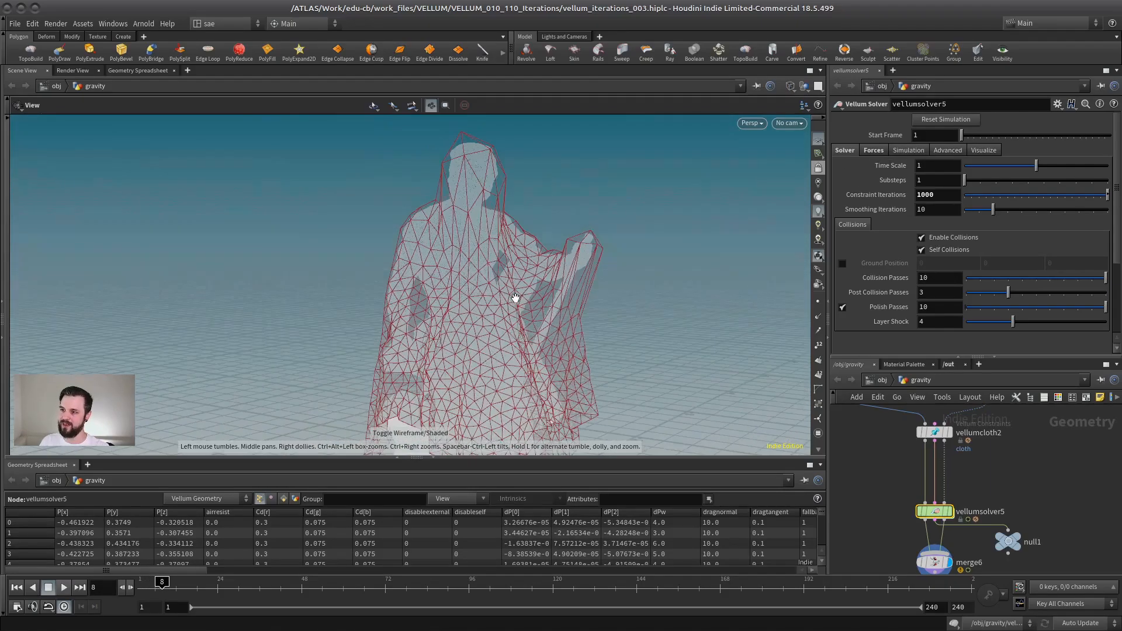
pyautogui.moveTo(515, 298)
pyautogui.mouseDown(button='right')
pyautogui.moveTo(561, 292)
pyautogui.moveTo(482, 358)
pyautogui.moveTo(573, 252)
pyautogui.mouseUp(button='right')
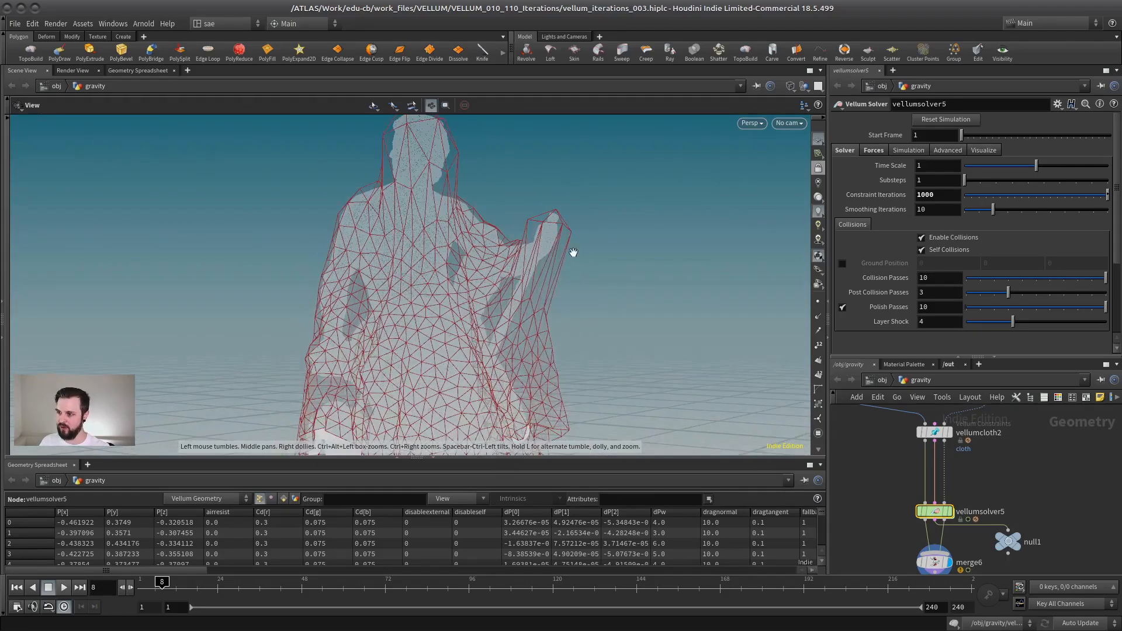
pyautogui.moveTo(558, 291); pyautogui.dragTo(548, 301)
pyautogui.moveTo(535, 302); pyautogui.dragTo(545, 309, button='right')
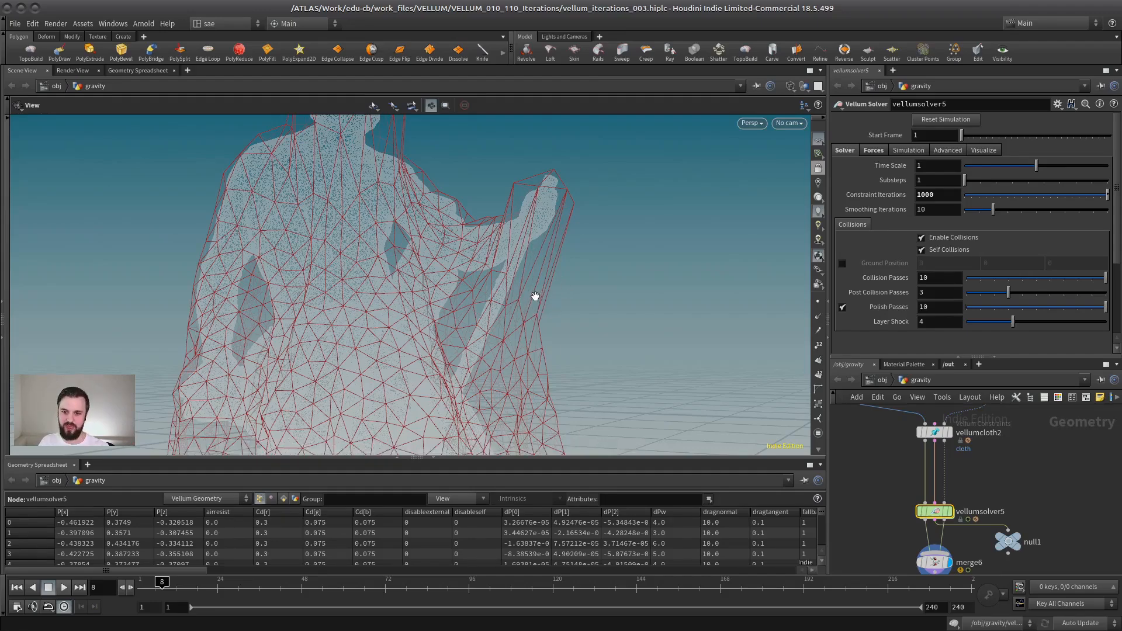
pyautogui.moveTo(588, 313); pyautogui.dragTo(420, 333, button='right')
pyautogui.moveTo(421, 333)
pyautogui.mouseDown()
pyautogui.moveTo(513, 328)
pyautogui.moveTo(426, 325)
pyautogui.mouseUp()
pyautogui.moveTo(426, 326); pyautogui.dragTo(424, 317, button='right')
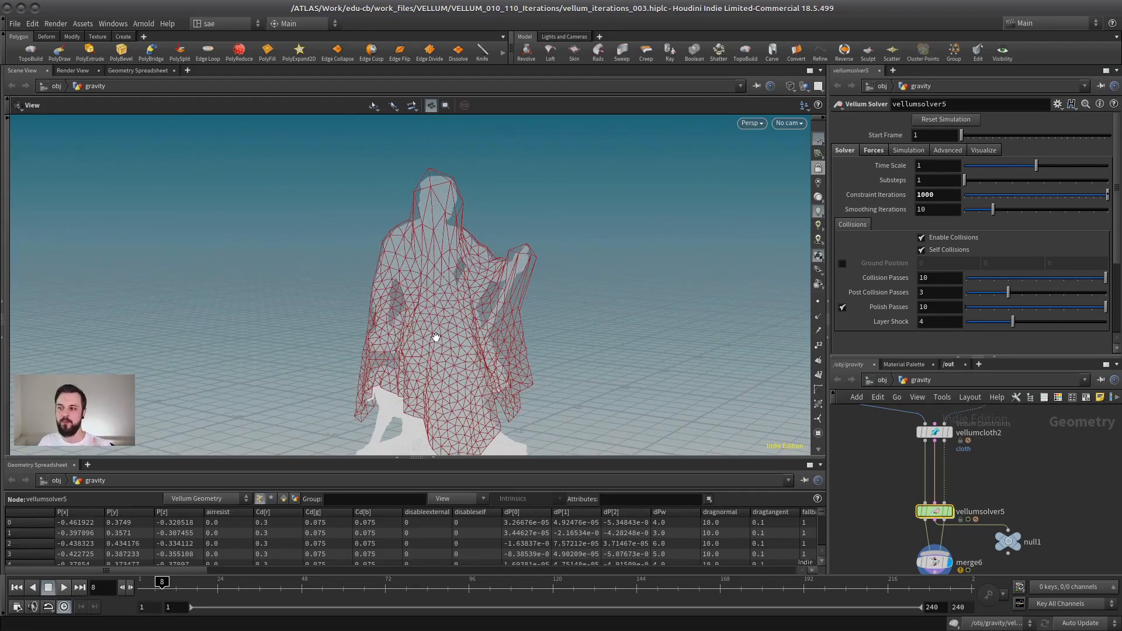
pyautogui.moveTo(496, 309); pyautogui.dragTo(279, 322)
# - Replay the simulation in wireframe from frame 1 to about frame 10, then rewind to the first frame
pyautogui.click(16, 588)
pyautogui.click(64, 587)
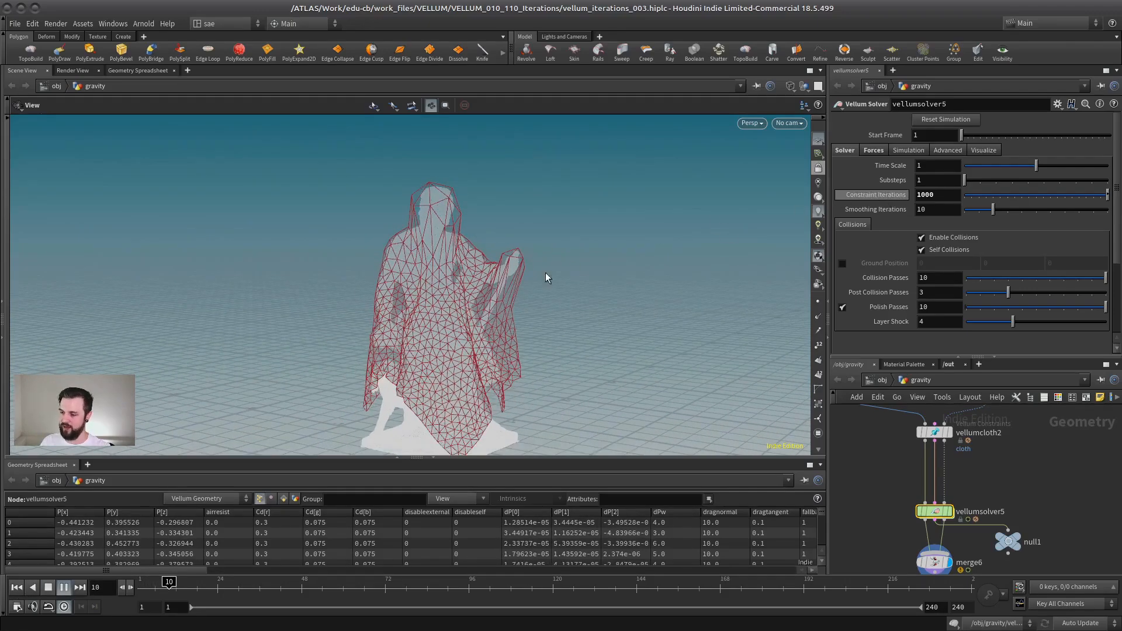
pyautogui.click(64, 587)
pyautogui.click(16, 588)
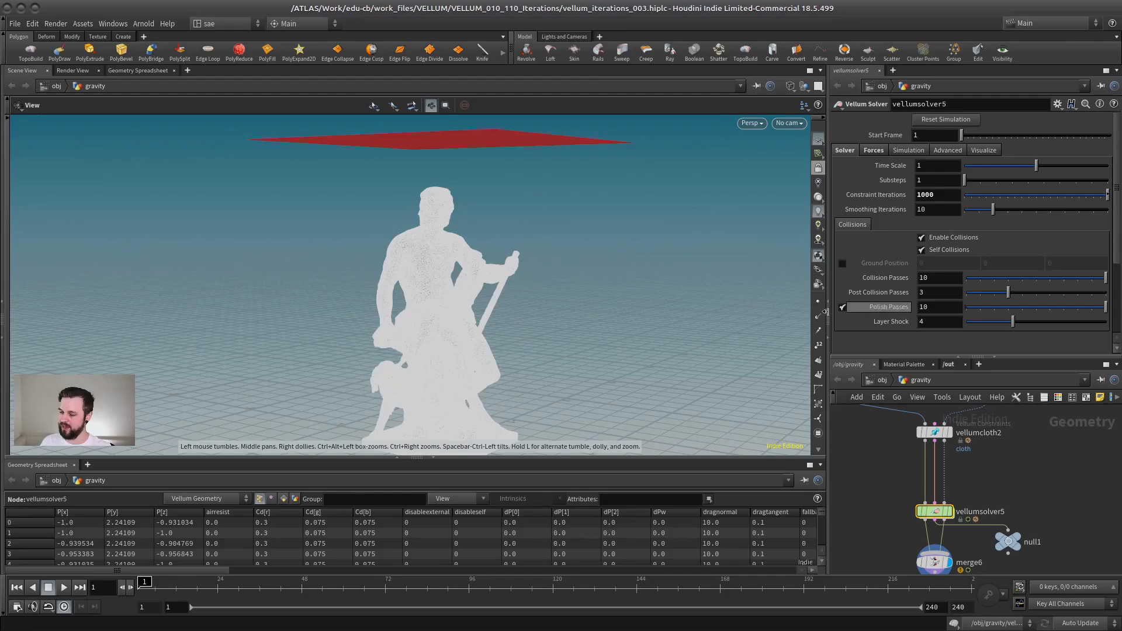
# - Select the merge6 node and switch the viewport back to shaded display
pyautogui.moveTo(1006, 542); pyautogui.dragTo(1001, 477, button='middle')
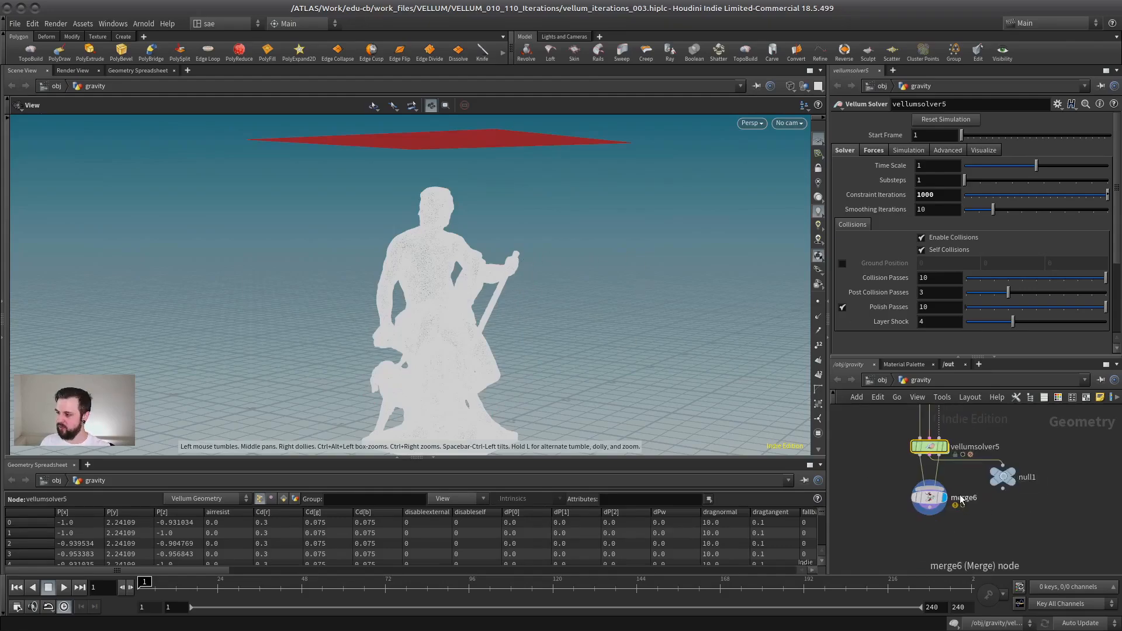
pyautogui.click(931, 498)
pyautogui.hotkey('shift', 'w')
pyautogui.moveTo(433, 305); pyautogui.dragTo(439, 347)
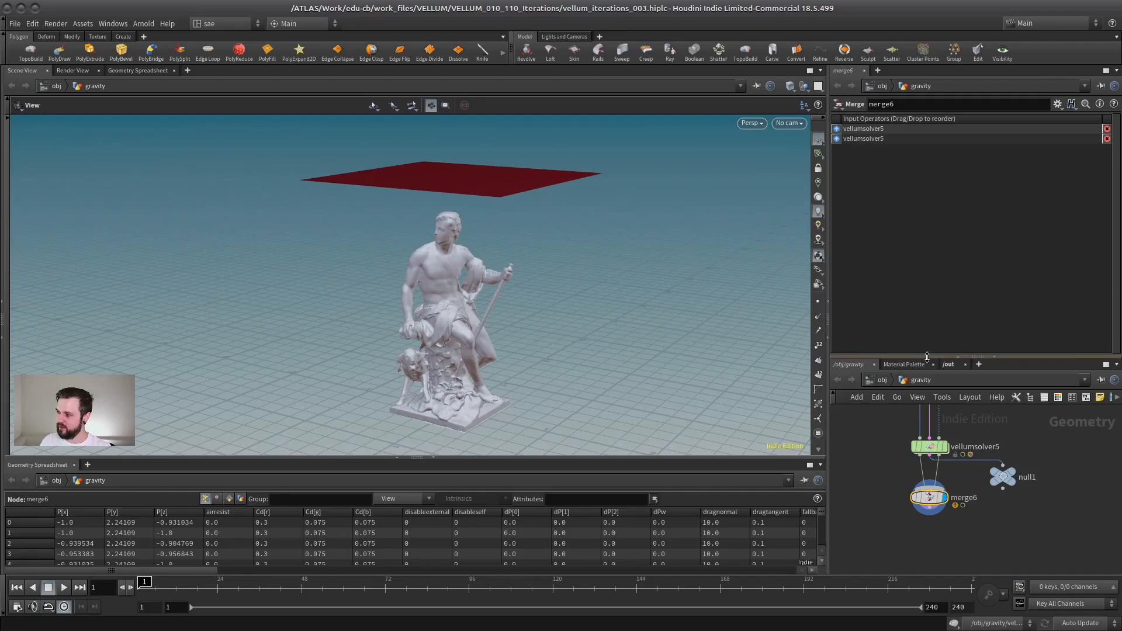
# - Enlarge the network area and duplicate vellumsolver5 and merge6, keeping the copy wired to vellumcloth2
pyautogui.moveTo(926, 357); pyautogui.dragTo(943, 288)
pyautogui.click(929, 412)
pyautogui.press('Return')
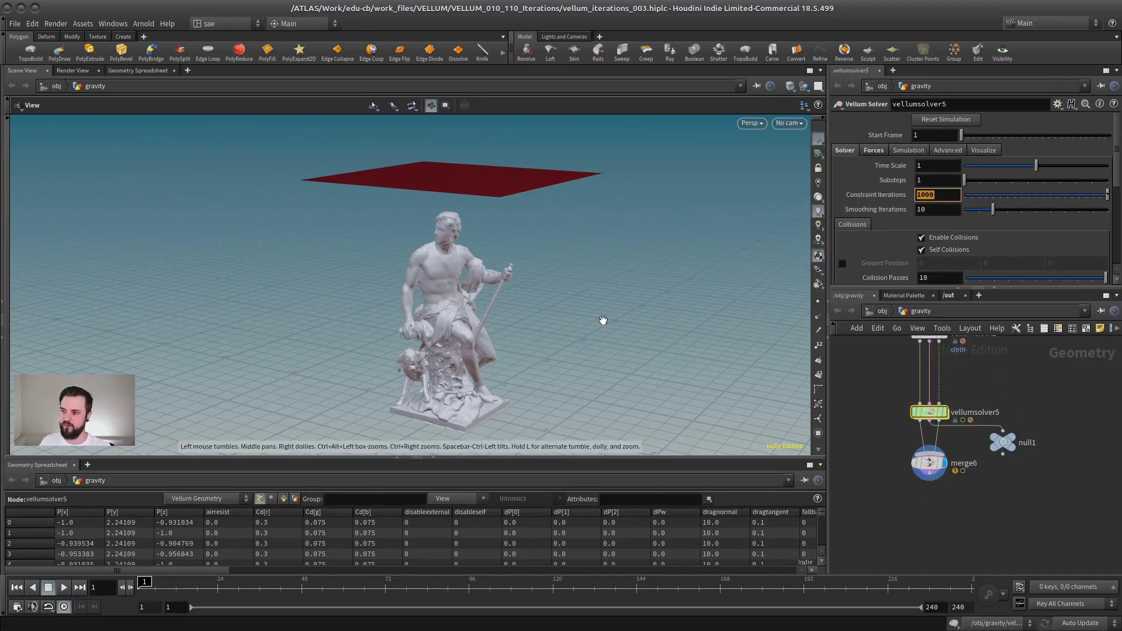
pyautogui.moveTo(459, 263)
pyautogui.mouseDown()
pyautogui.moveTo(347, 208)
pyautogui.moveTo(495, 256)
pyautogui.moveTo(478, 270)
pyautogui.mouseUp()
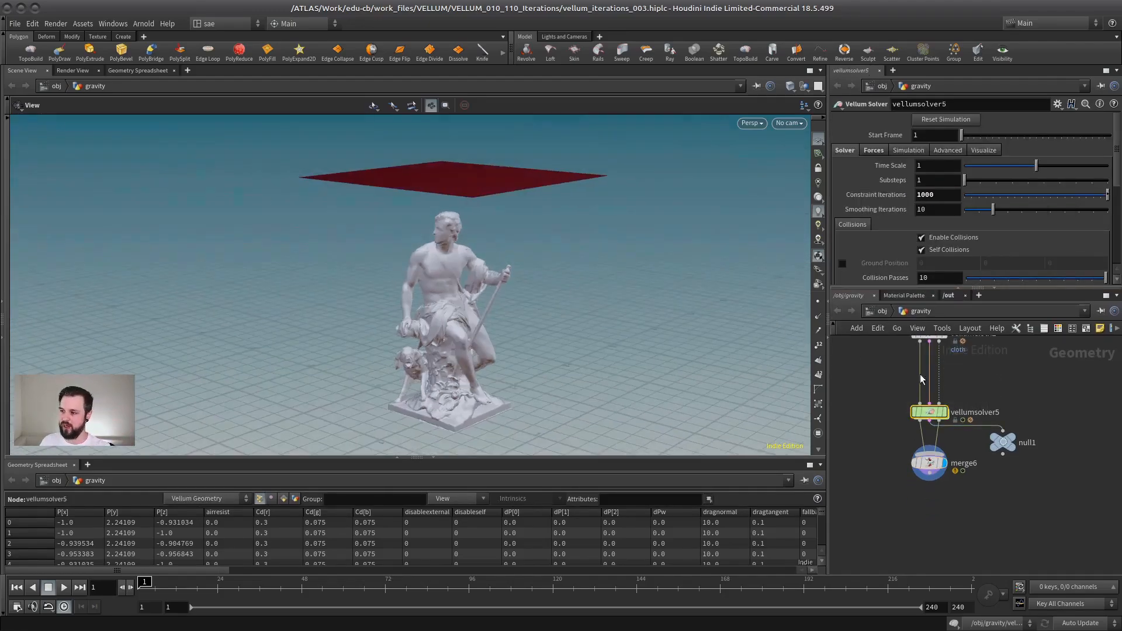
pyautogui.moveTo(970, 406); pyautogui.dragTo(961, 423, button='middle')
pyautogui.keyDown('shift'); pyautogui.click(928, 480); pyautogui.keyUp('shift')
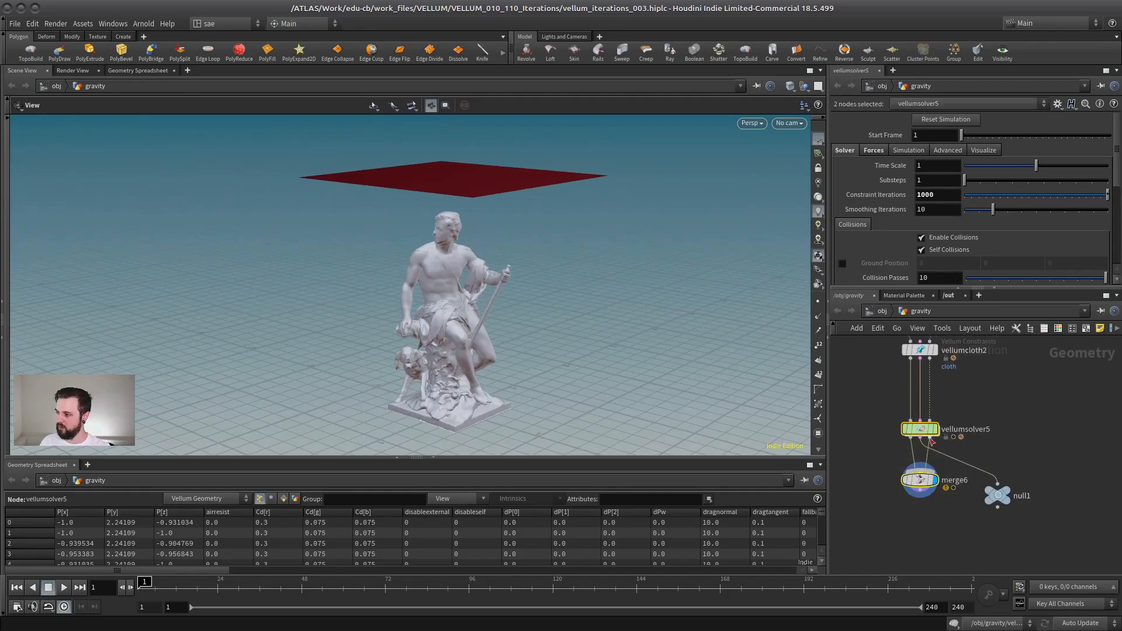
pyautogui.keyDown('alt'); pyautogui.moveTo(925, 432); pyautogui.dragTo(1053, 417); pyautogui.keyUp('alt')
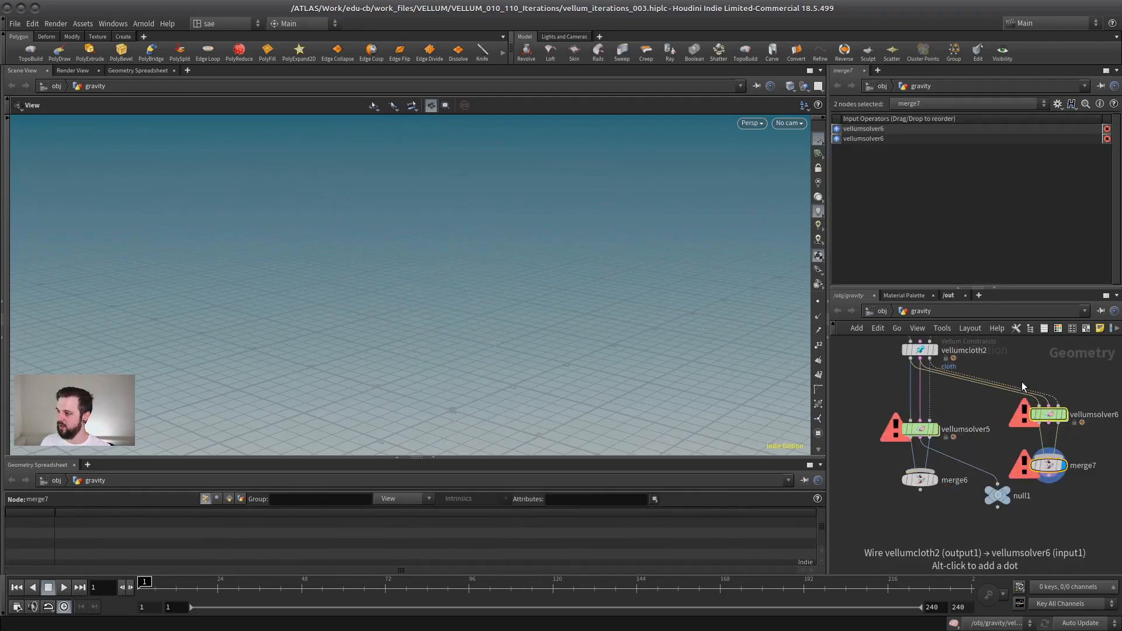
pyautogui.moveTo(1021, 381); pyautogui.dragTo(960, 400, button='middle')
# - On vellumsolver6, set Constraint Iterations to 100 and Substeps to 10
pyautogui.click(988, 433)
pyautogui.click(942, 195)
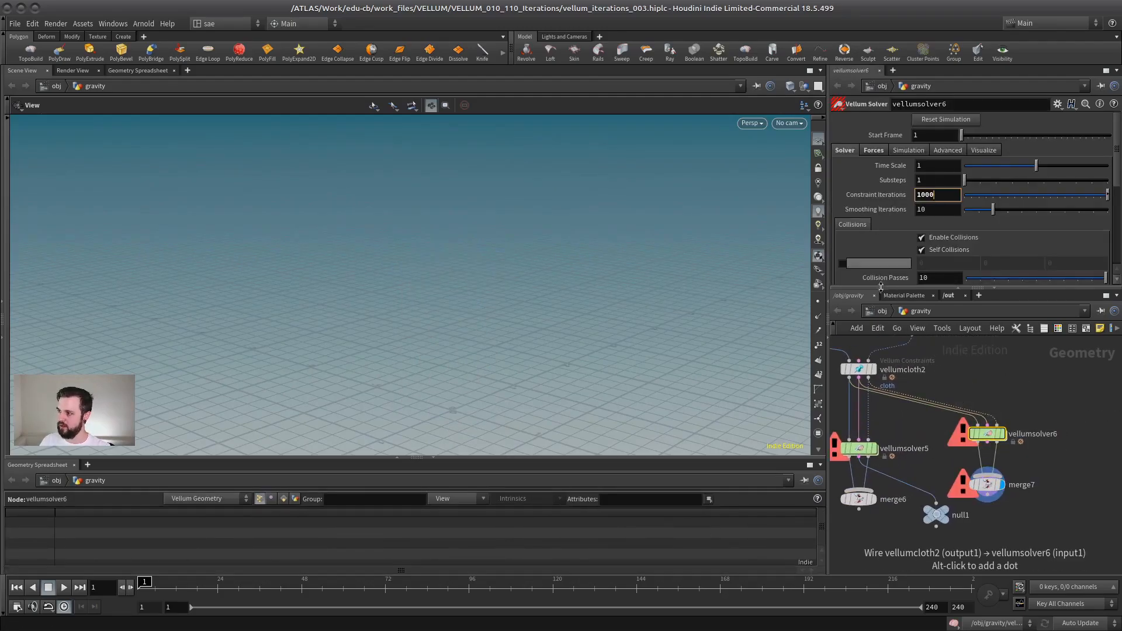
pyautogui.press('BackSpace')
pyautogui.click(939, 180)
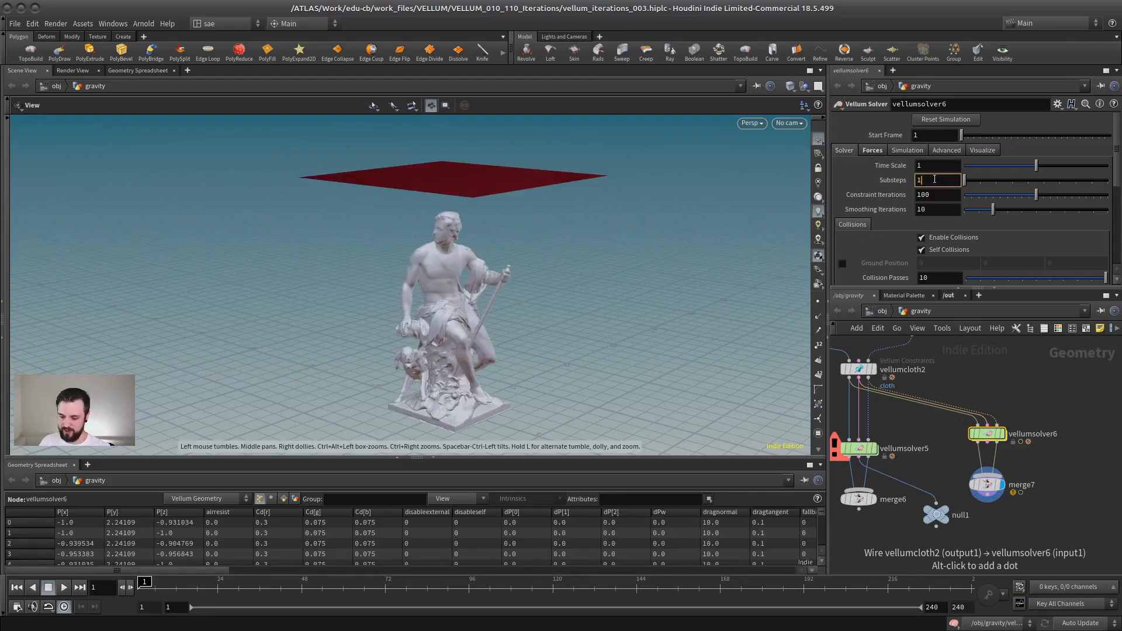
pyautogui.click(945, 195)
# - Line up vellumsolver6 and merge7 with the original solver and merge nodes, and move null1 below them
pyautogui.moveTo(1041, 454); pyautogui.dragTo(1057, 433, button='middle')
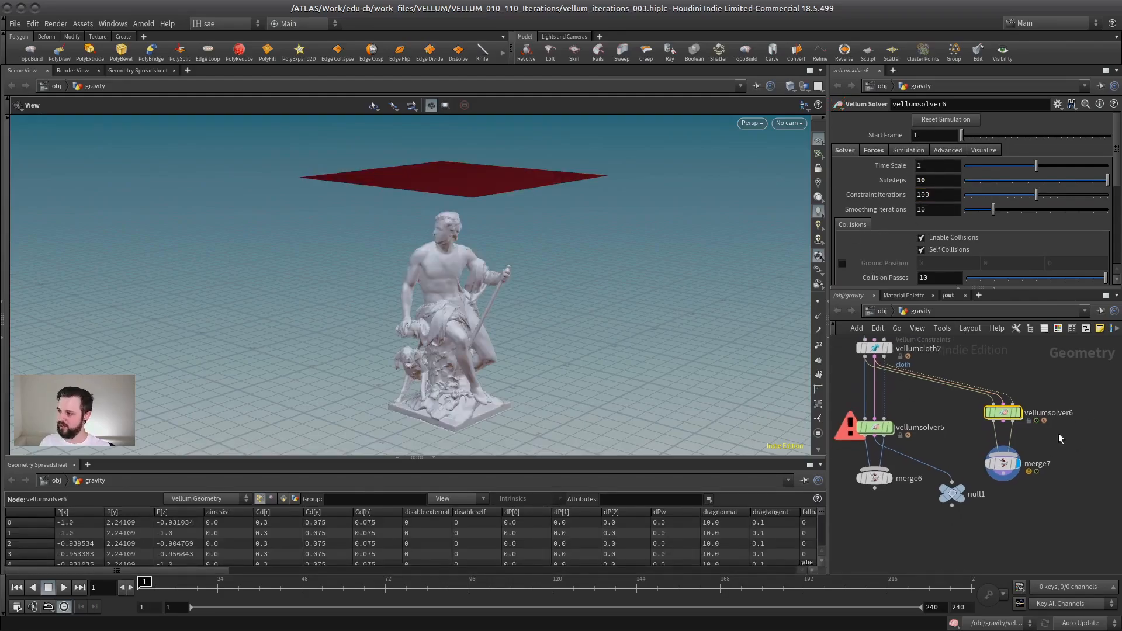
pyautogui.moveTo(1051, 488); pyautogui.dragTo(1003, 427)
pyautogui.moveTo(952, 494); pyautogui.dragTo(947, 531)
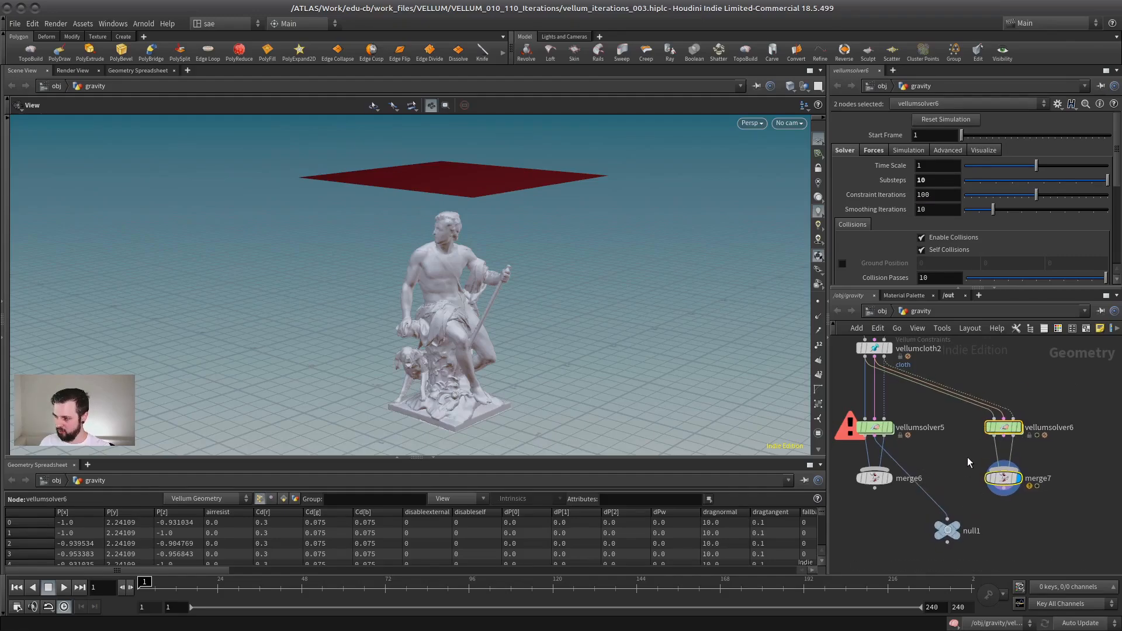
# - Play the vellumsolver6 simulation from frame 1 to frame 11 and view the draped cloth up close
pyautogui.click(64, 587)
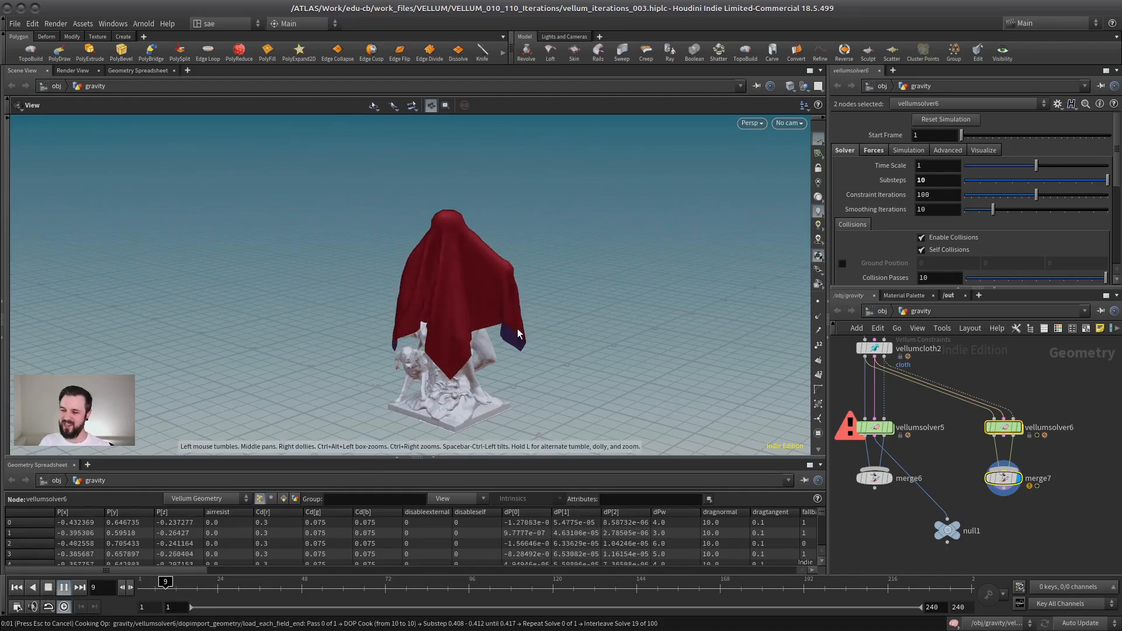
pyautogui.moveTo(430, 310); pyautogui.dragTo(430, 299)
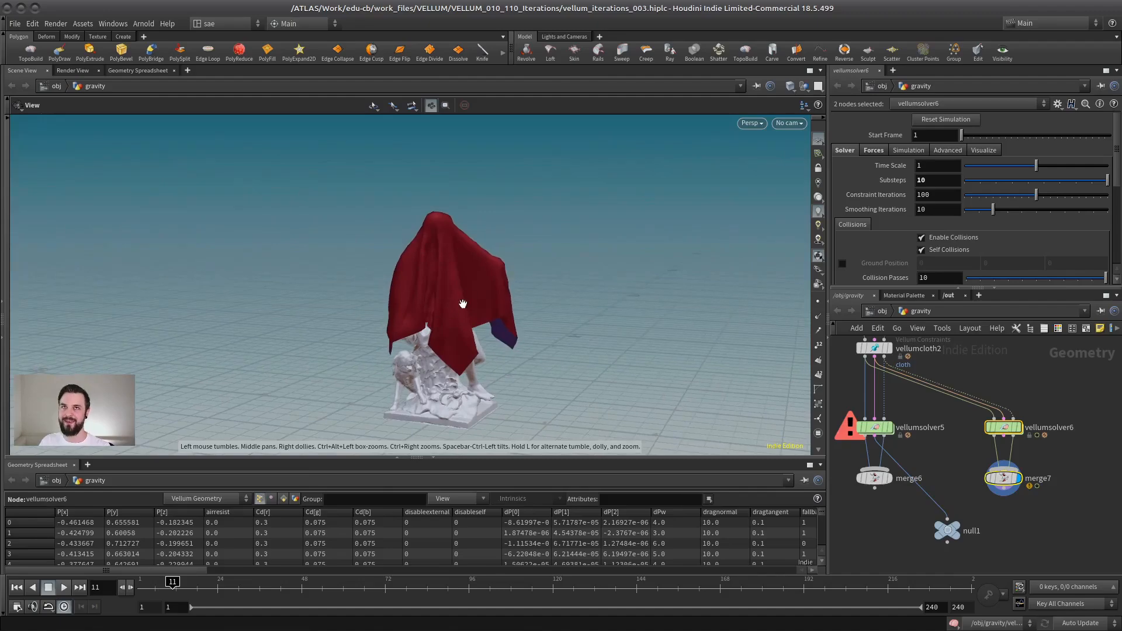
pyautogui.scroll(3, 463, 304)
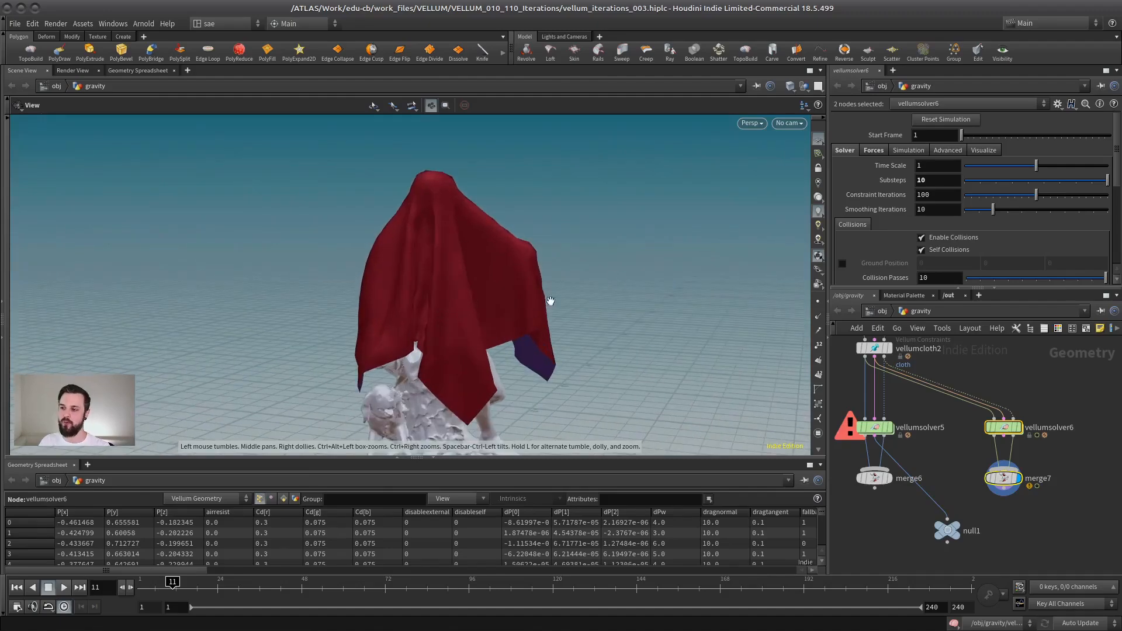
# - Compare the cloth results of merge7 and merge6, checking vellumsolver6's Substeps and vellumsolver5's Constraint Iterations
pyautogui.click(889, 478)
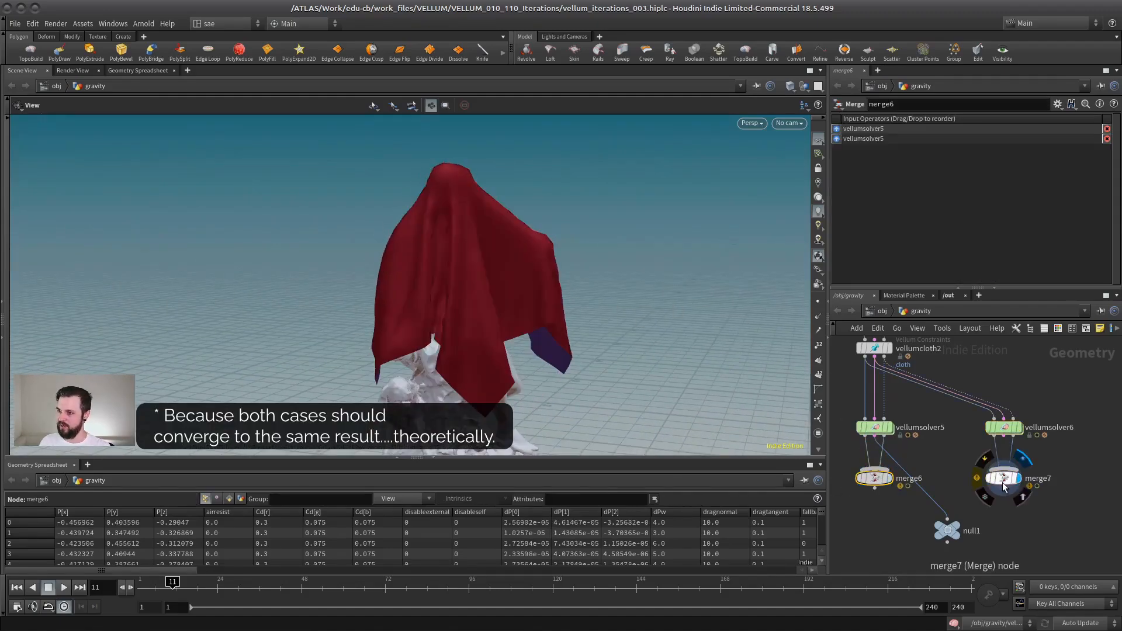
pyautogui.click(1005, 428)
pyautogui.doubleClick(936, 179)
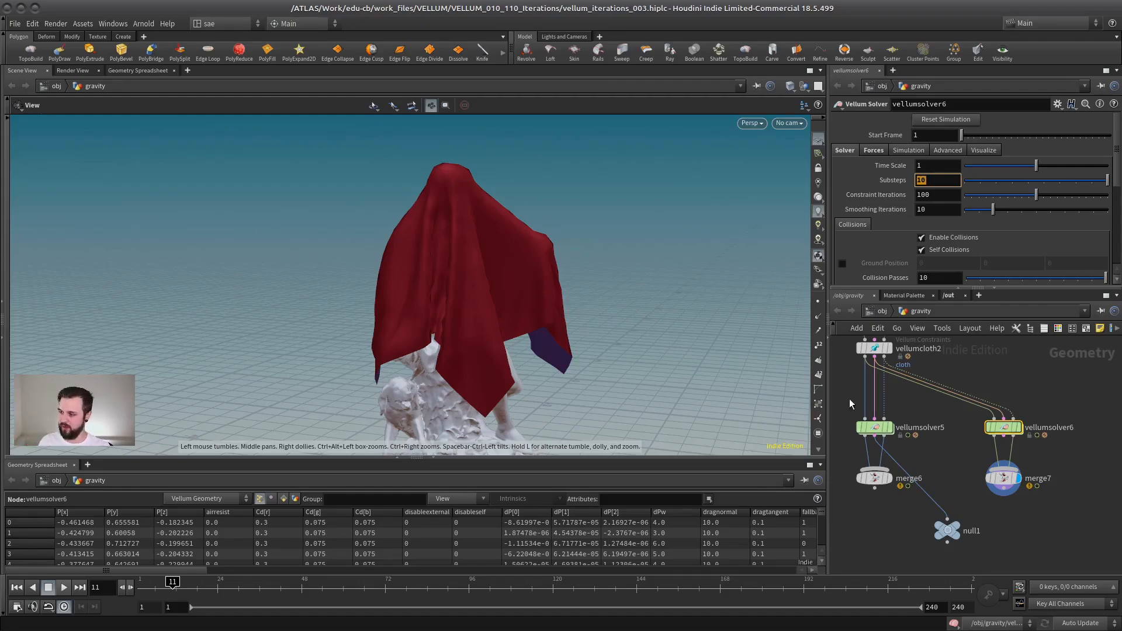
pyautogui.click(892, 482)
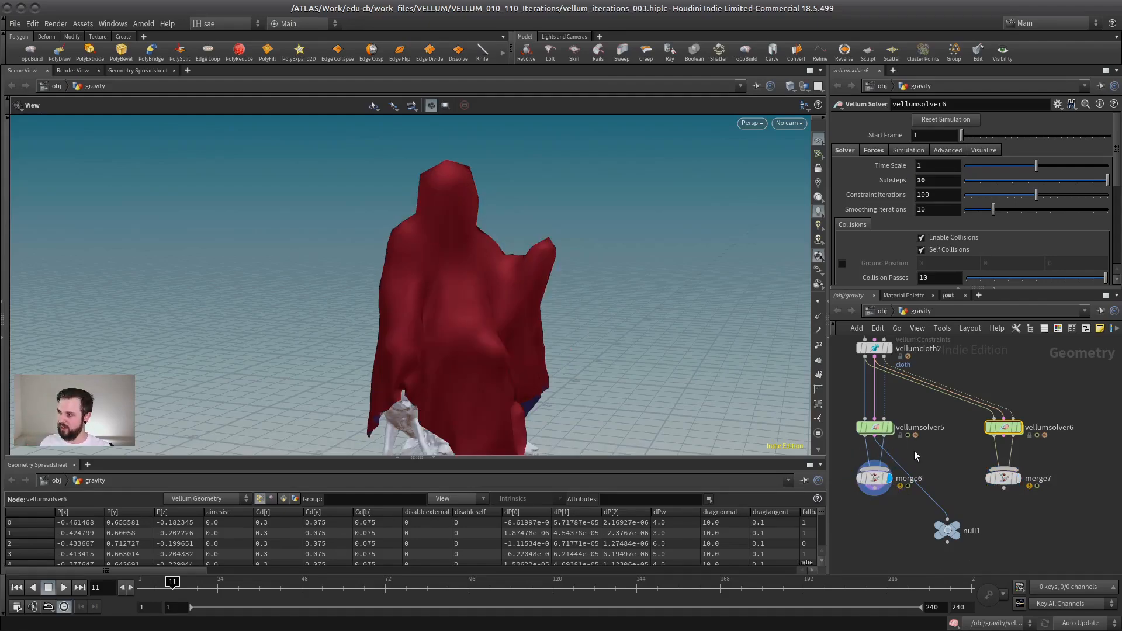
pyautogui.click(875, 427)
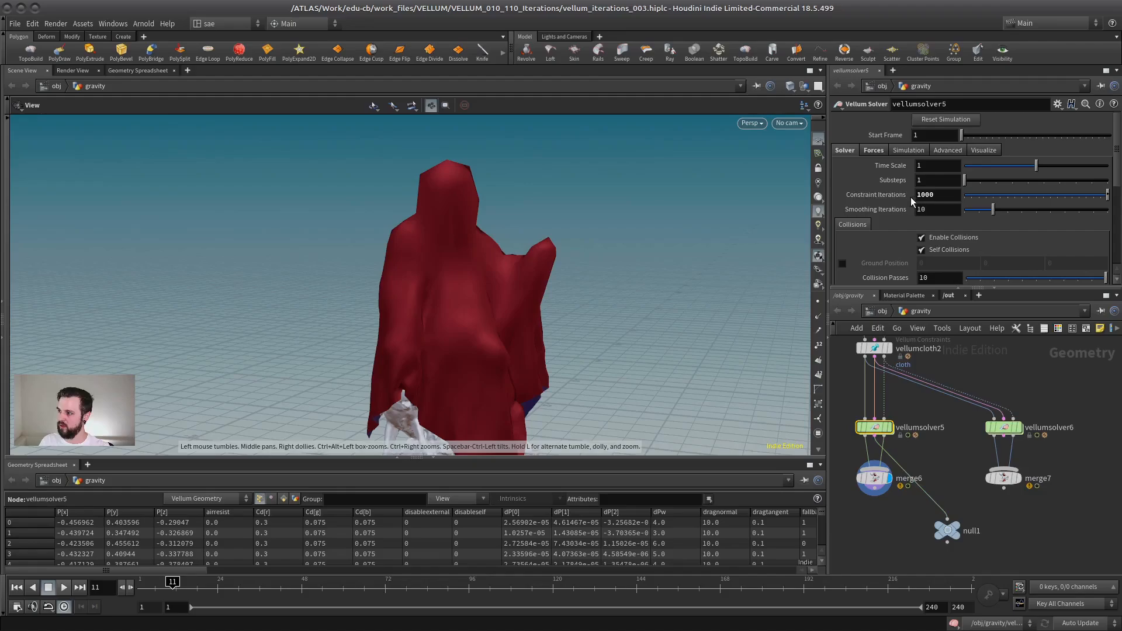
# - Inspect the vellumsolver5 cloth over the statue in wireframe and shaded display from several angles and distances
pyautogui.press('w')
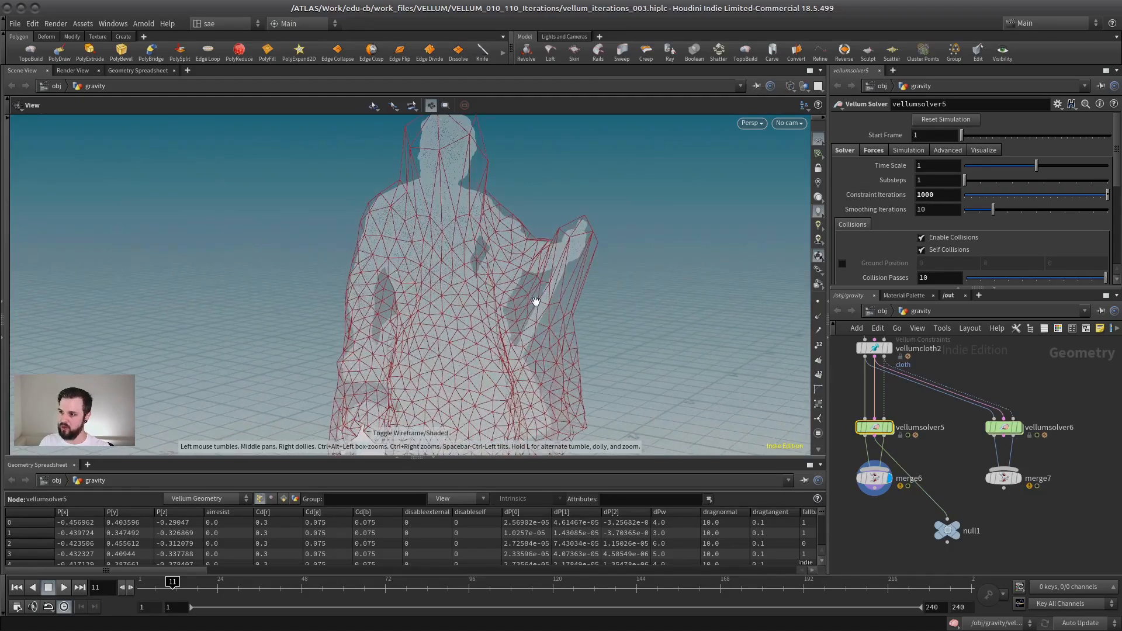
pyautogui.press('w')
pyautogui.moveTo(501, 301); pyautogui.dragTo(456, 308)
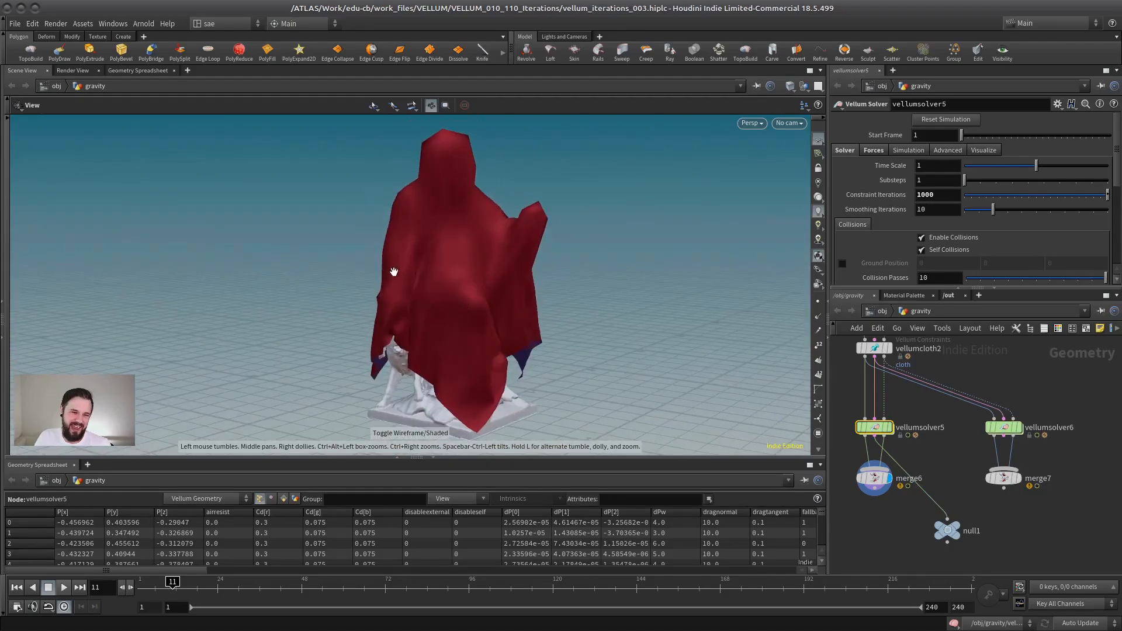
pyautogui.moveTo(449, 296); pyautogui.dragTo(403, 324, button='middle')
pyautogui.moveTo(403, 324); pyautogui.dragTo(485, 310)
pyautogui.moveTo(496, 300); pyautogui.dragTo(440, 313, button='right')
pyautogui.moveTo(455, 311); pyautogui.dragTo(485, 324, button='middle')
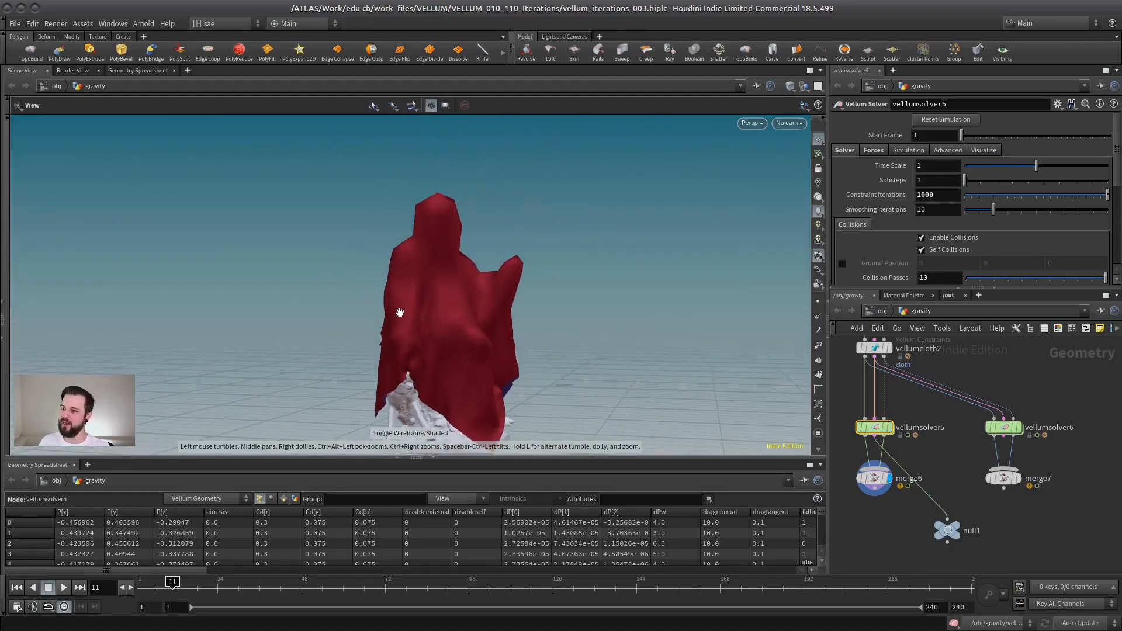
pyautogui.moveTo(467, 294); pyautogui.dragTo(436, 301)
pyautogui.moveTo(419, 281); pyautogui.dragTo(451, 276, button='middle')
pyautogui.moveTo(451, 276); pyautogui.dragTo(482, 293)
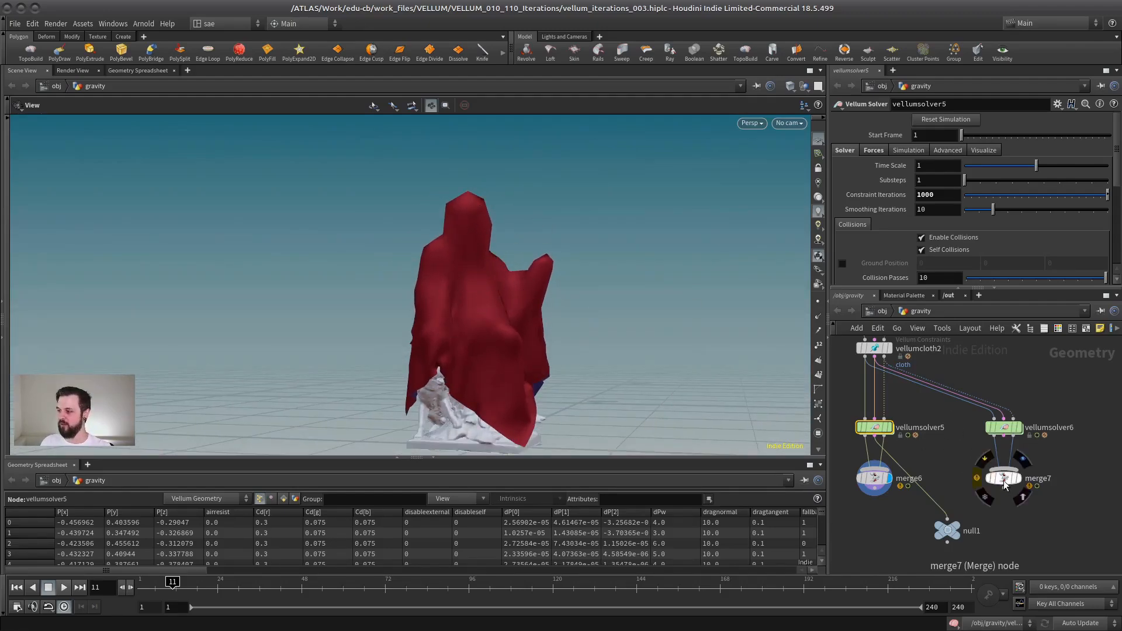
# - Display merge7 and play the vellumsolver6 simulation from frame 1
pyautogui.click(1020, 483)
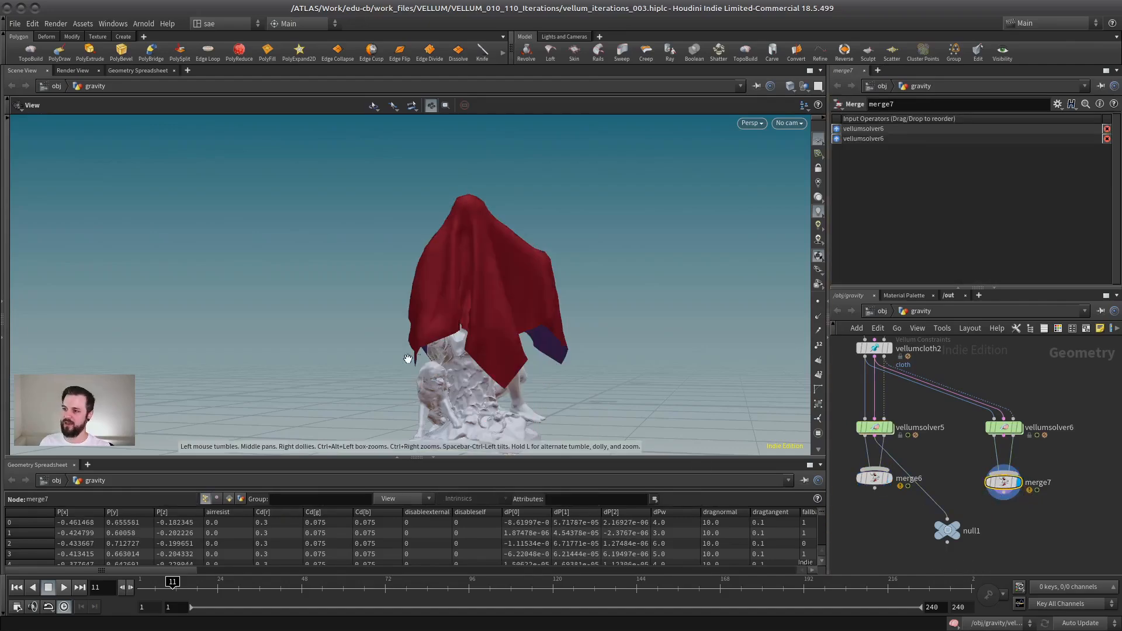
pyautogui.click(17, 587)
pyautogui.click(65, 587)
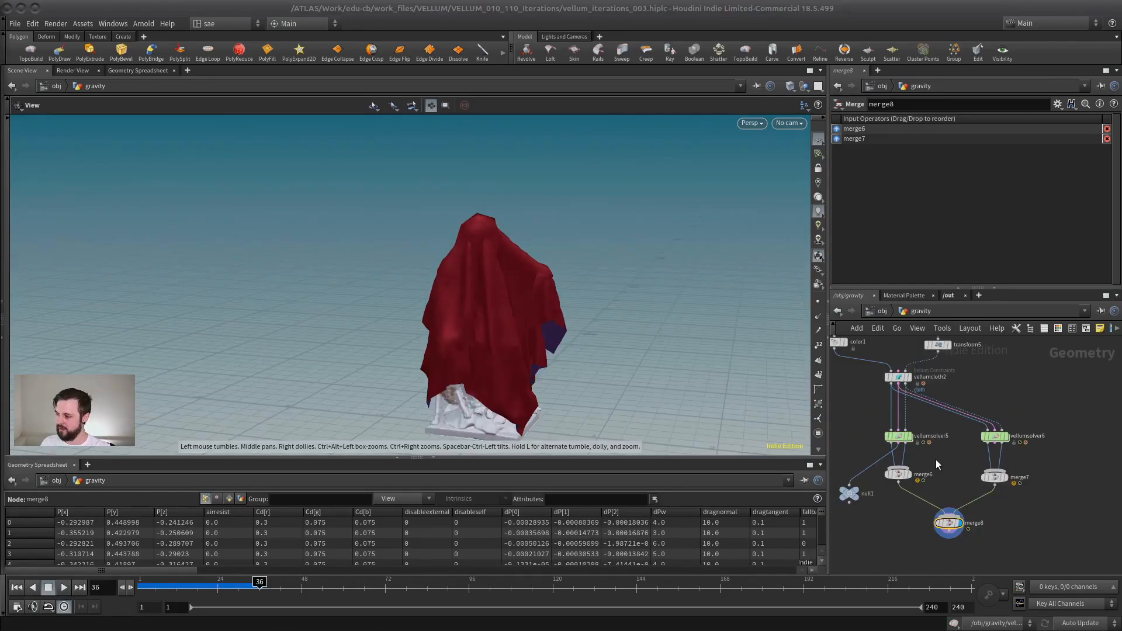
# - Return to frame 1 with merge8 displayed and clear the cached simulation
pyautogui.scroll(3, 954, 459)
pyautogui.moveTo(951, 461); pyautogui.dragTo(972, 409, button='middle')
pyautogui.click(944, 415)
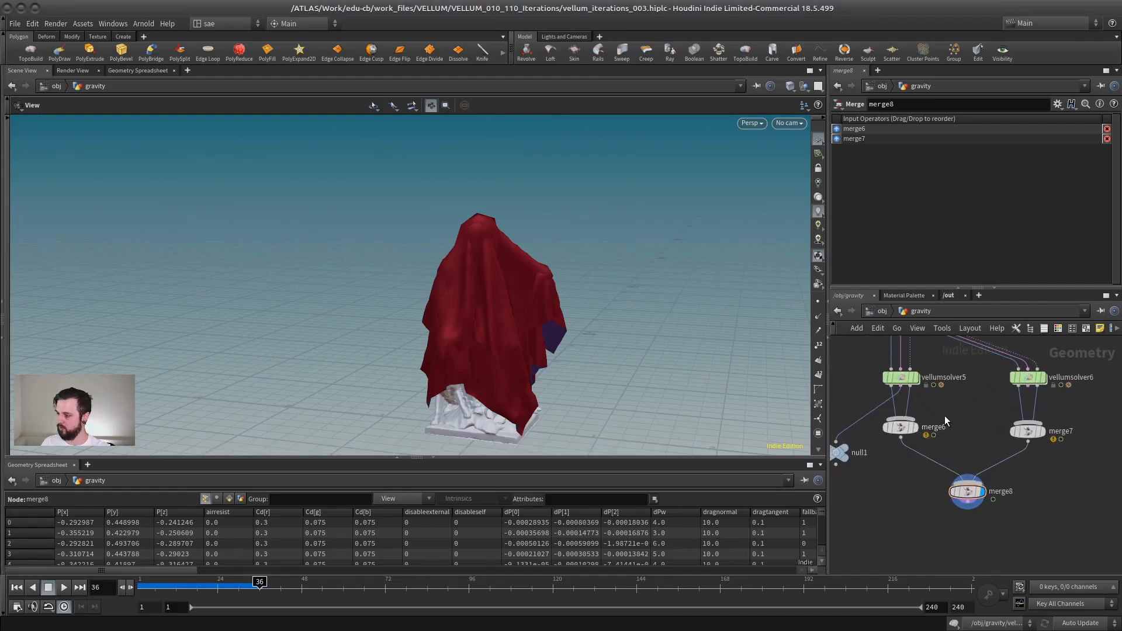
pyautogui.click(23, 588)
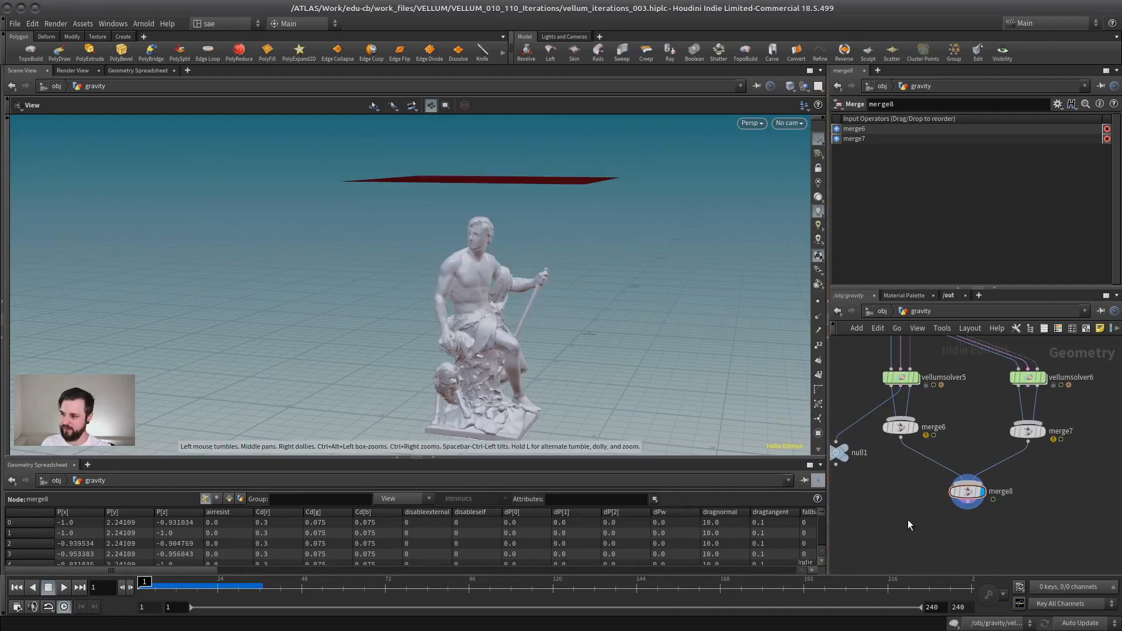
pyautogui.click(957, 622)
pyautogui.moveTo(904, 510); pyautogui.dragTo(899, 529, button='middle')
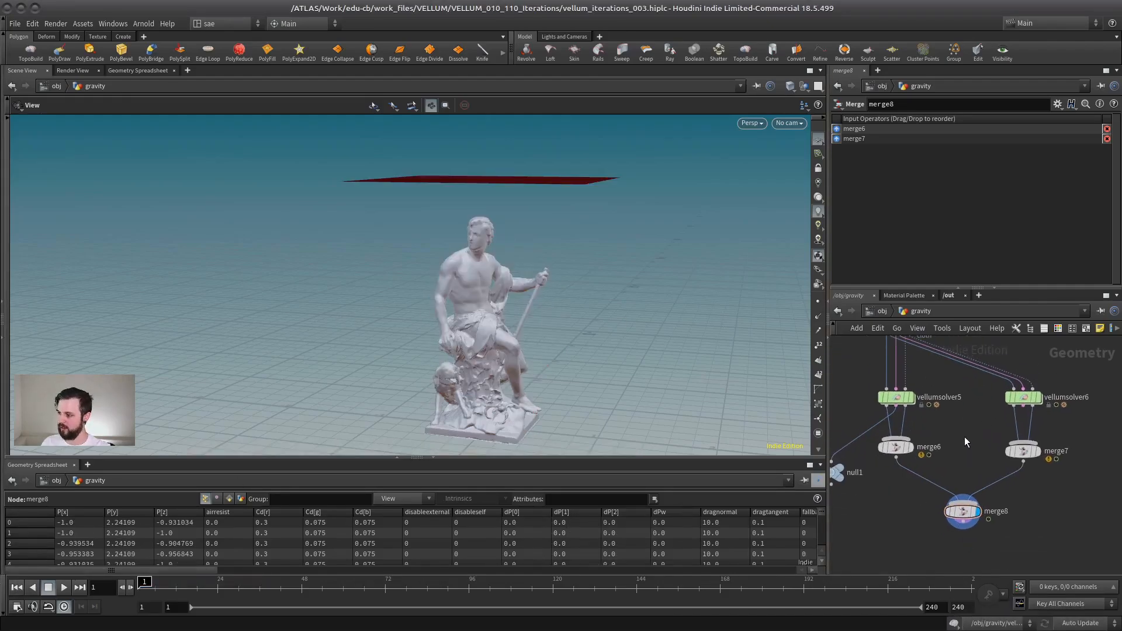
# - Stop the Profile 0 recording in the Performance Monitor and cook both solver simulations up to frame 72
pyautogui.click(113, 23)
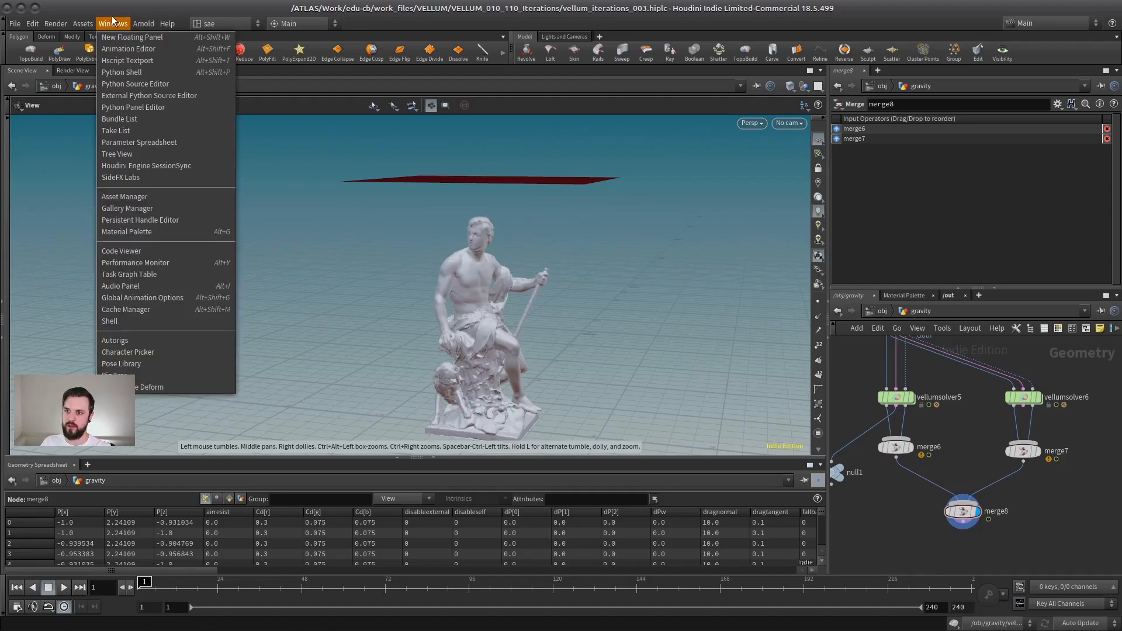
pyautogui.click(140, 262)
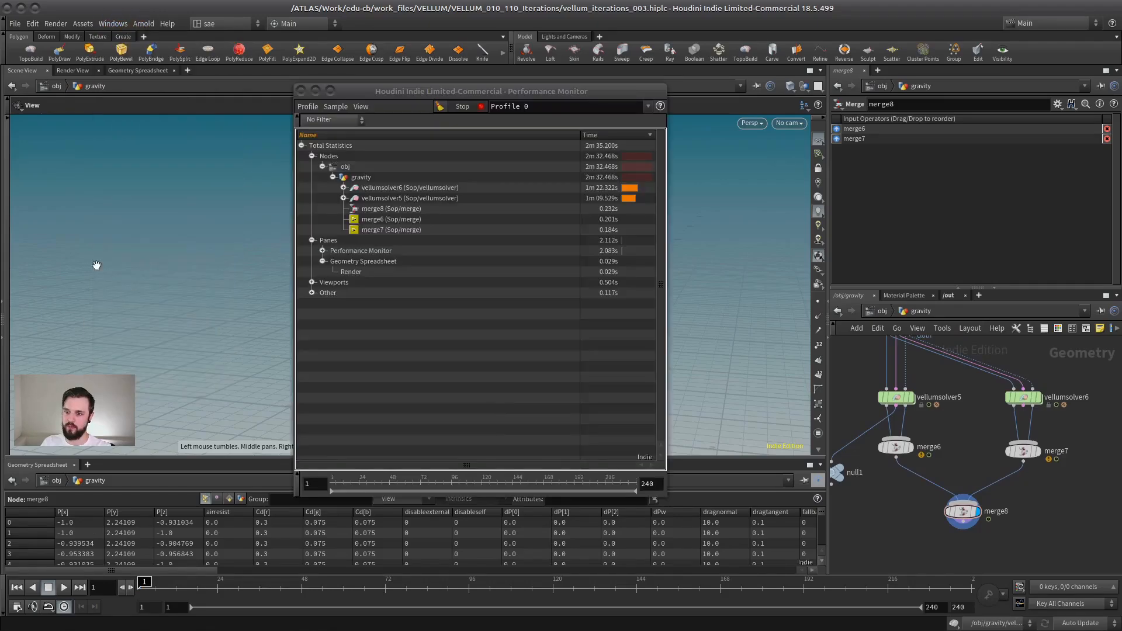
pyautogui.click(462, 107)
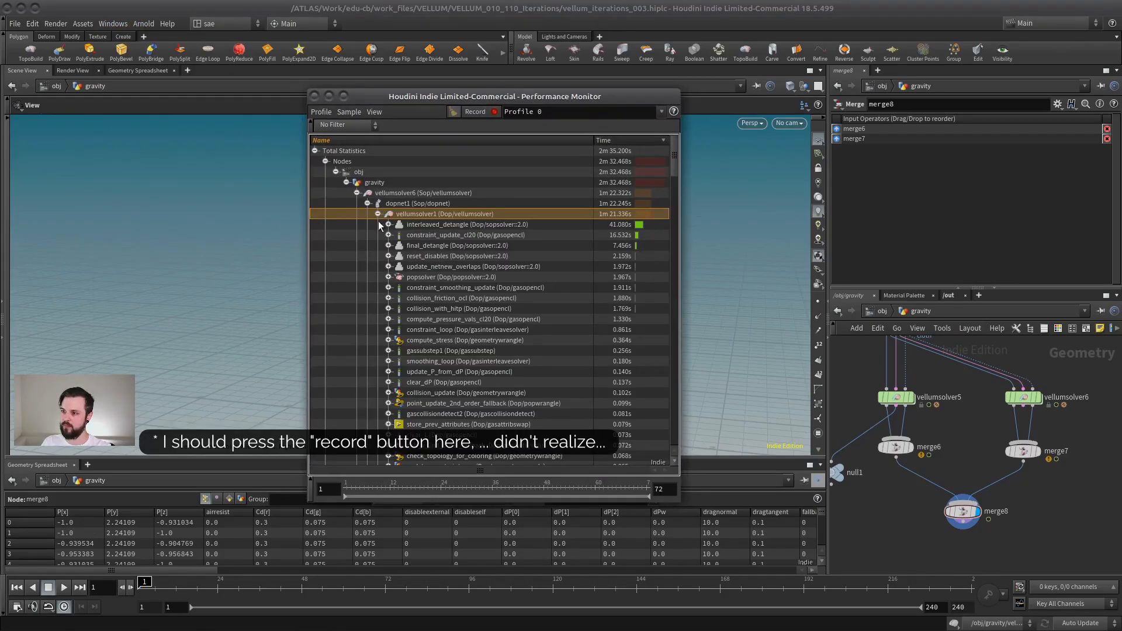
pyautogui.click(388, 582)
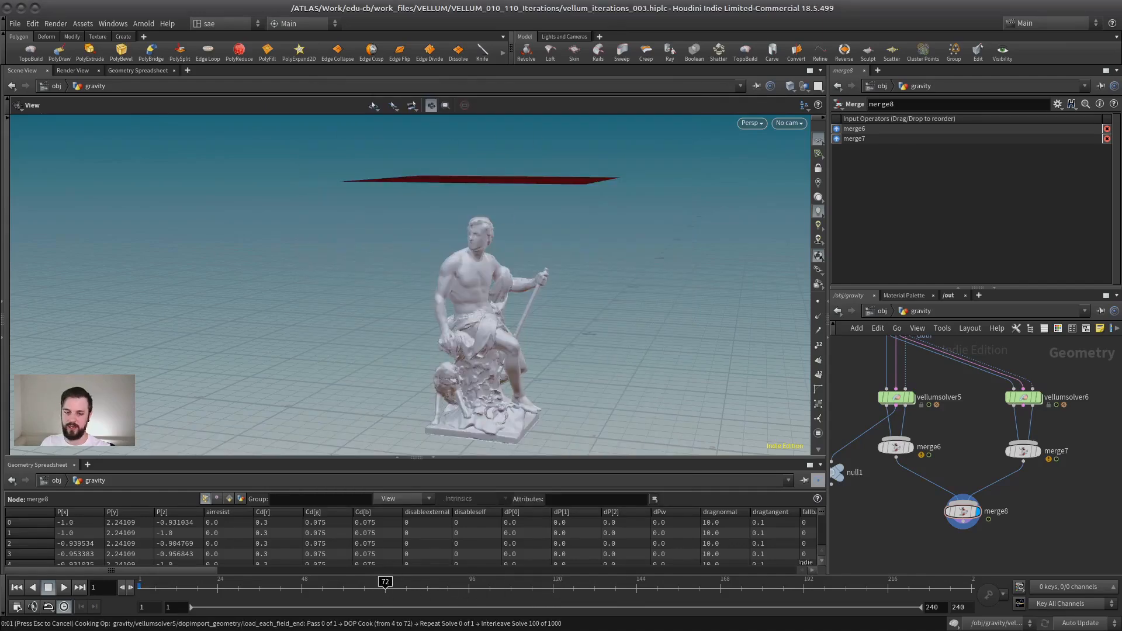
# - Compare the cook times of vellumsolver5 and vellumsolver6 in the Performance Monitor with their Substeps and Constraint Iterations settings
pyautogui.hotkey('alt', 'Tab')
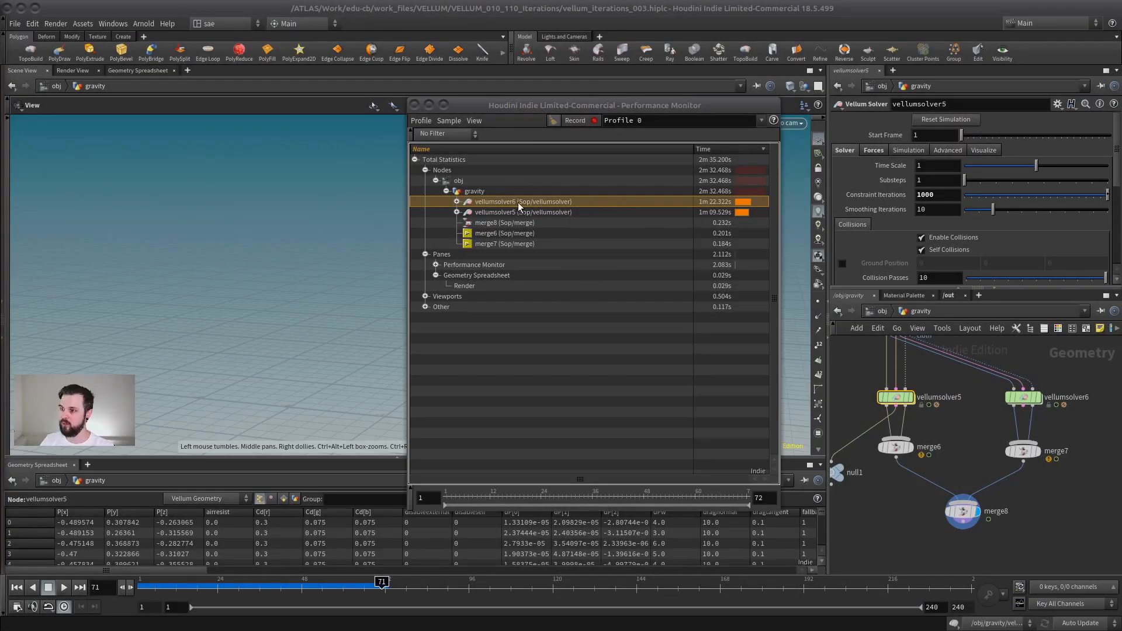
pyautogui.click(873, 393)
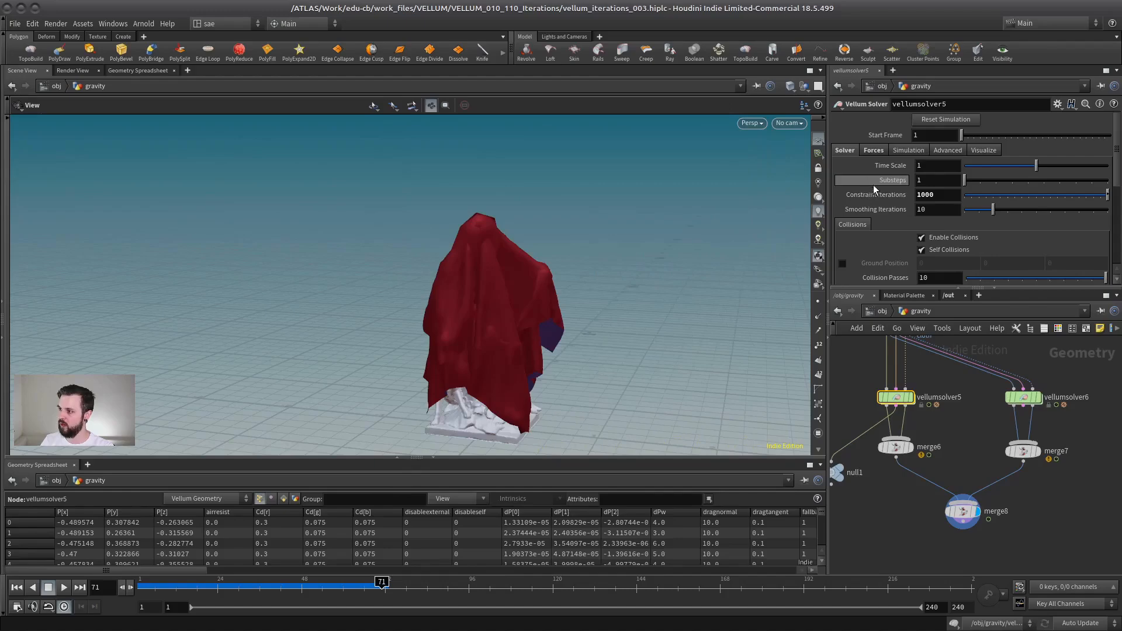
pyautogui.click(931, 198)
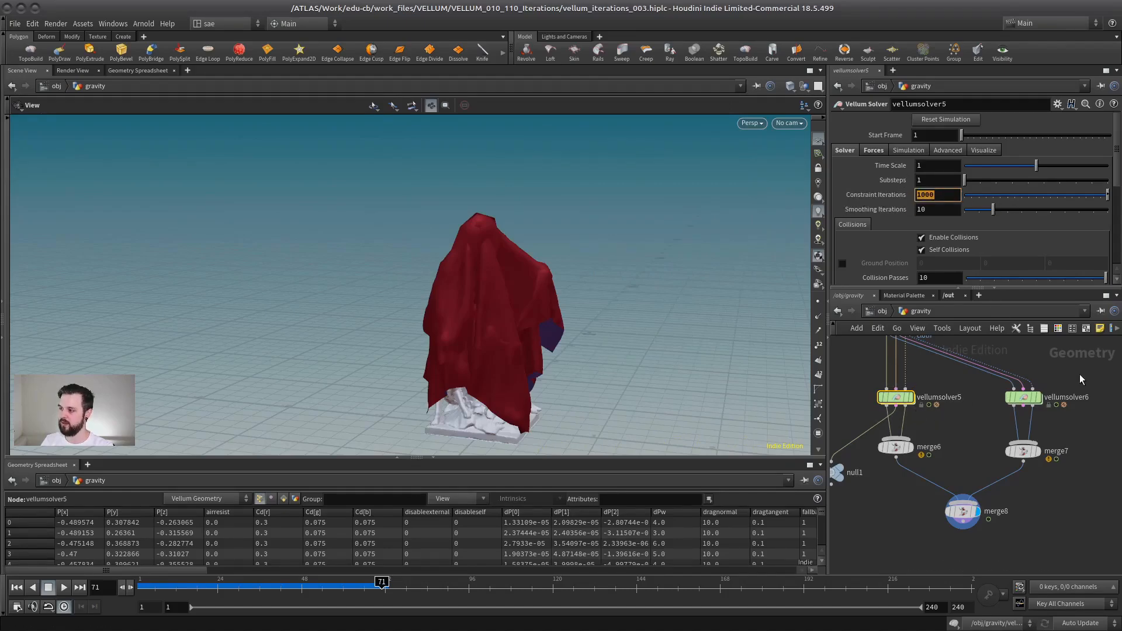
pyautogui.click(1022, 398)
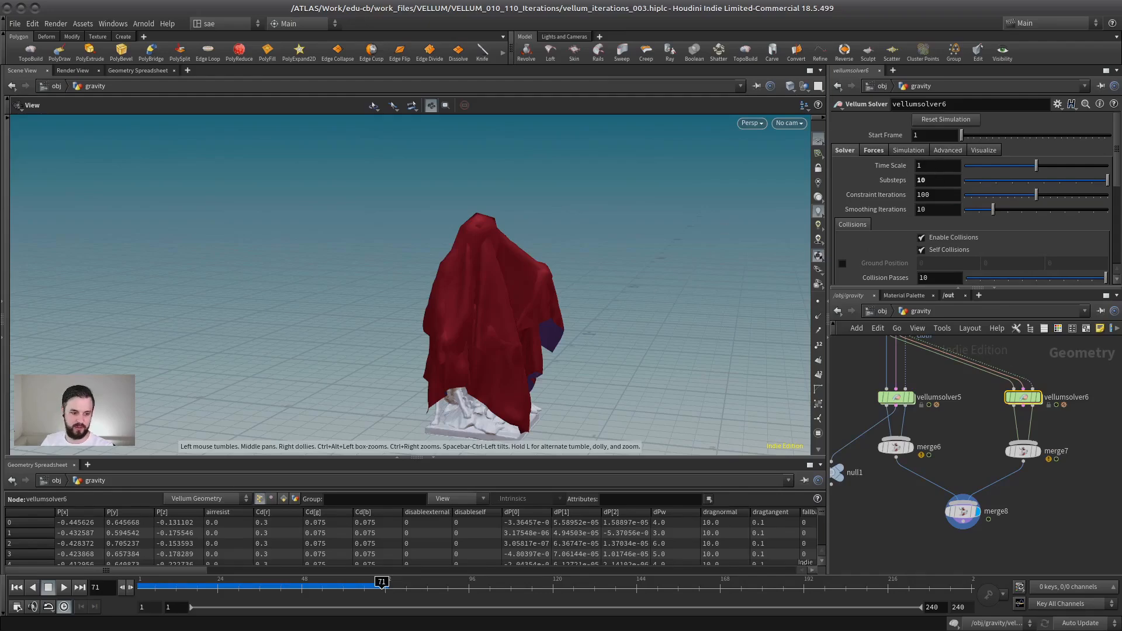
pyautogui.hotkey('alt', 'Tab')
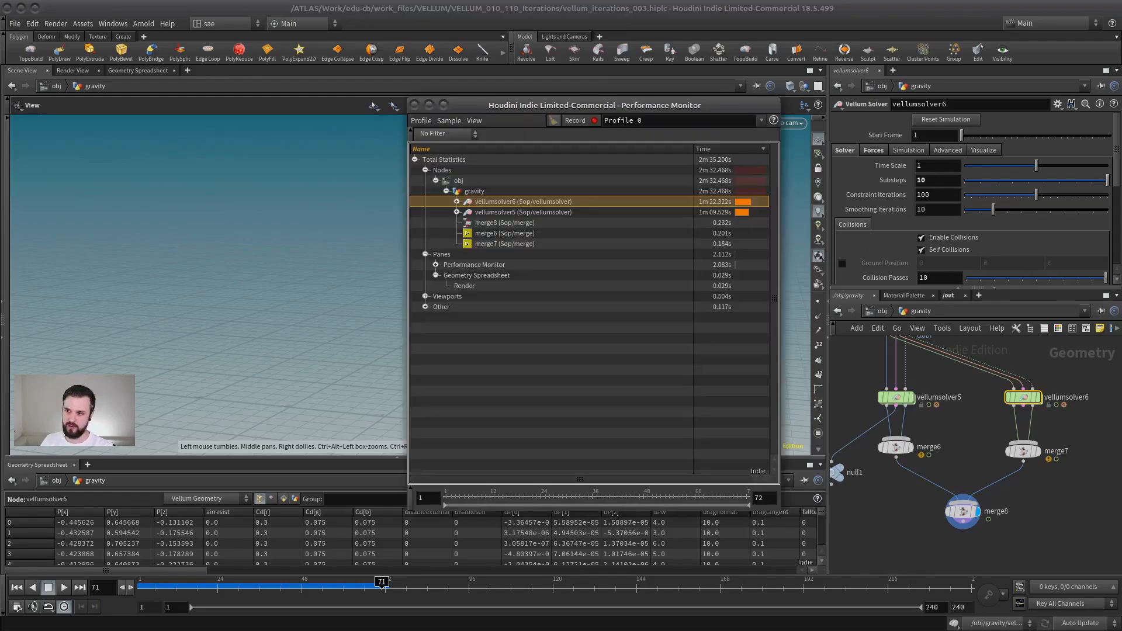
pyautogui.click(626, 214)
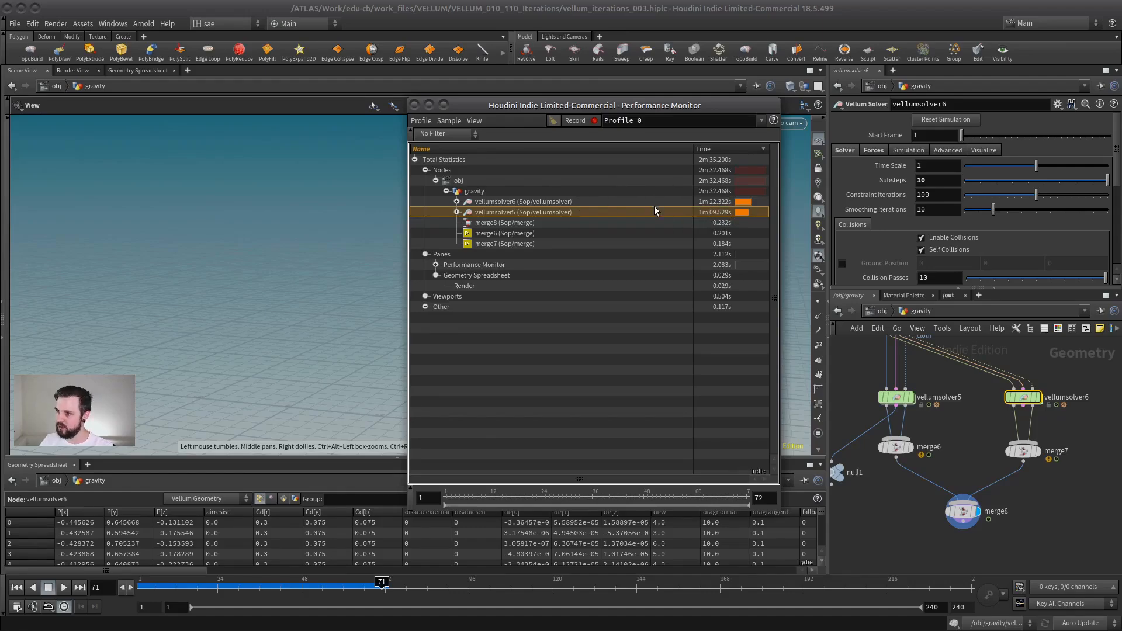
# - Review the Substeps and Constraint Iterations values on vellumsolver6 with its draped cloth displayed at frame 43
pyautogui.click(935, 181)
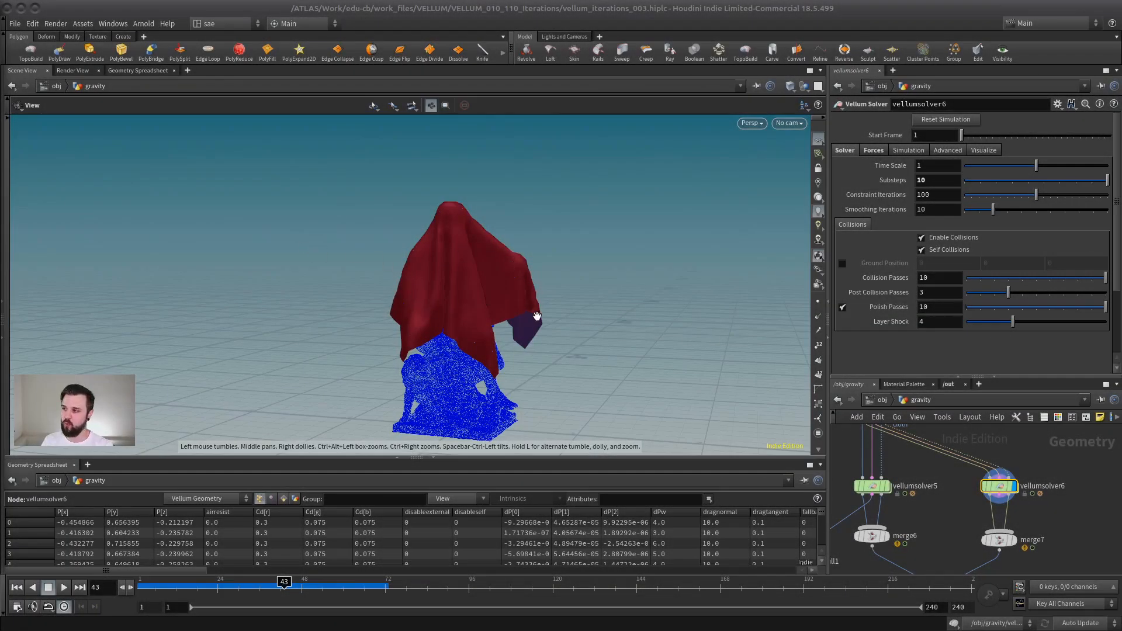
pyautogui.doubleClick(934, 181)
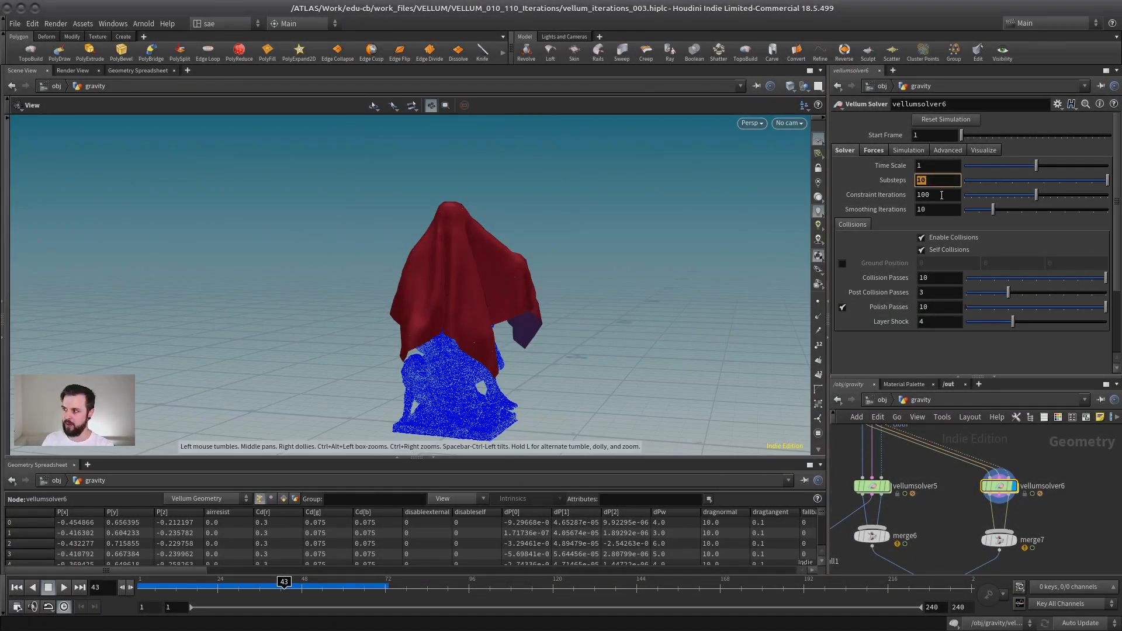
pyautogui.press('Tab')
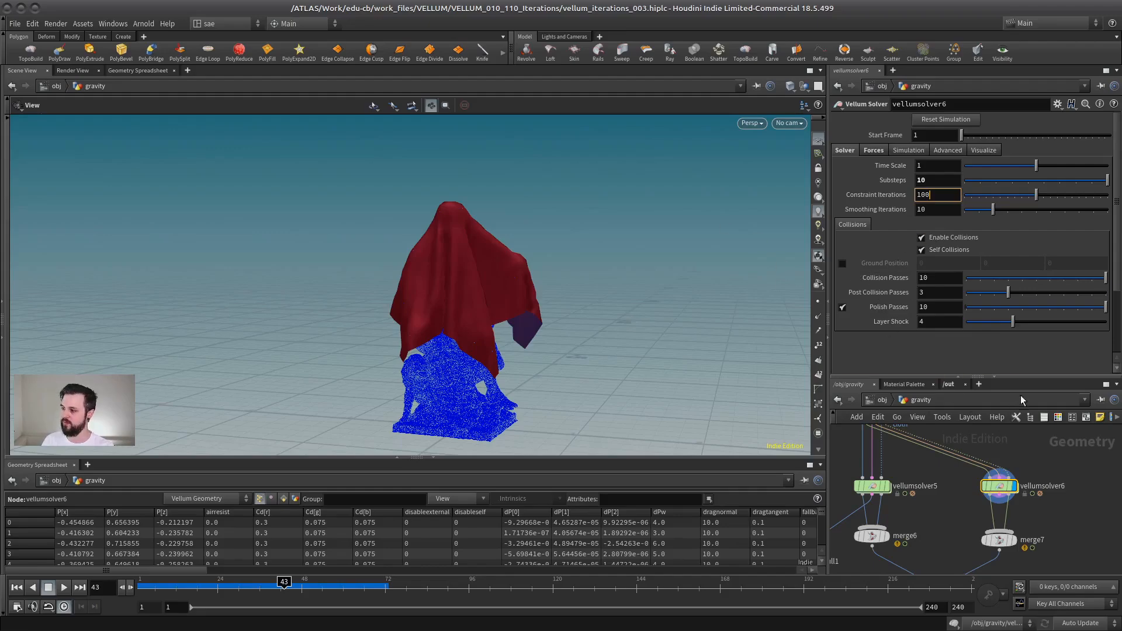
# - Enlarge the network area and check the Stretch Stiffness value and its 1e+10 multiplier on vellumcloth2
pyautogui.moveTo(1003, 376); pyautogui.dragTo(1003, 291)
pyautogui.click(888, 435)
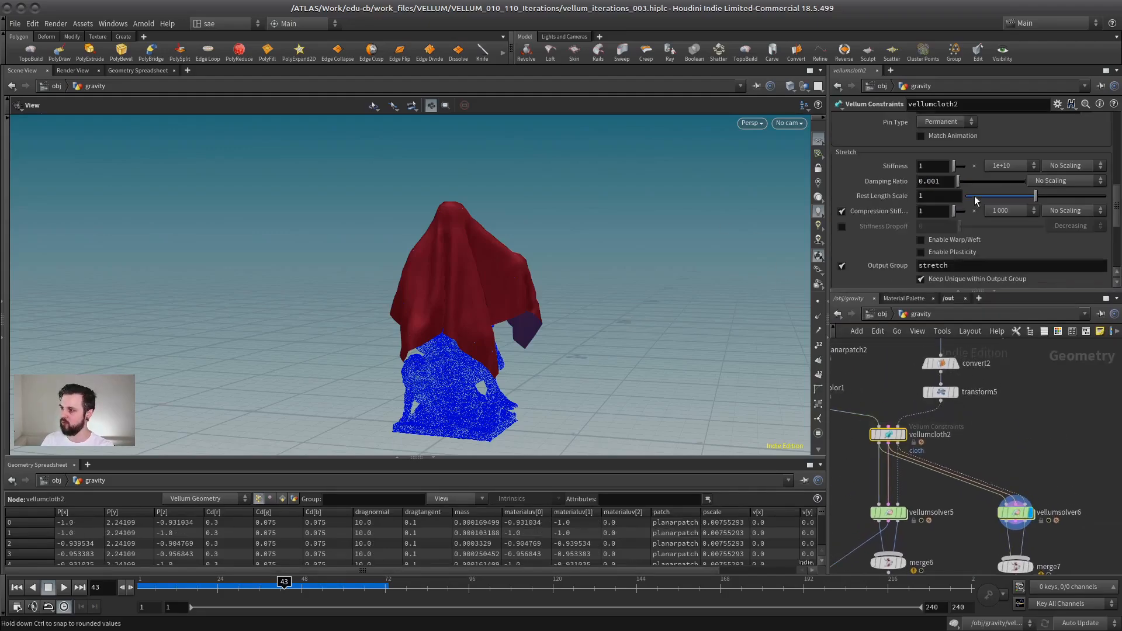
pyautogui.click(997, 166)
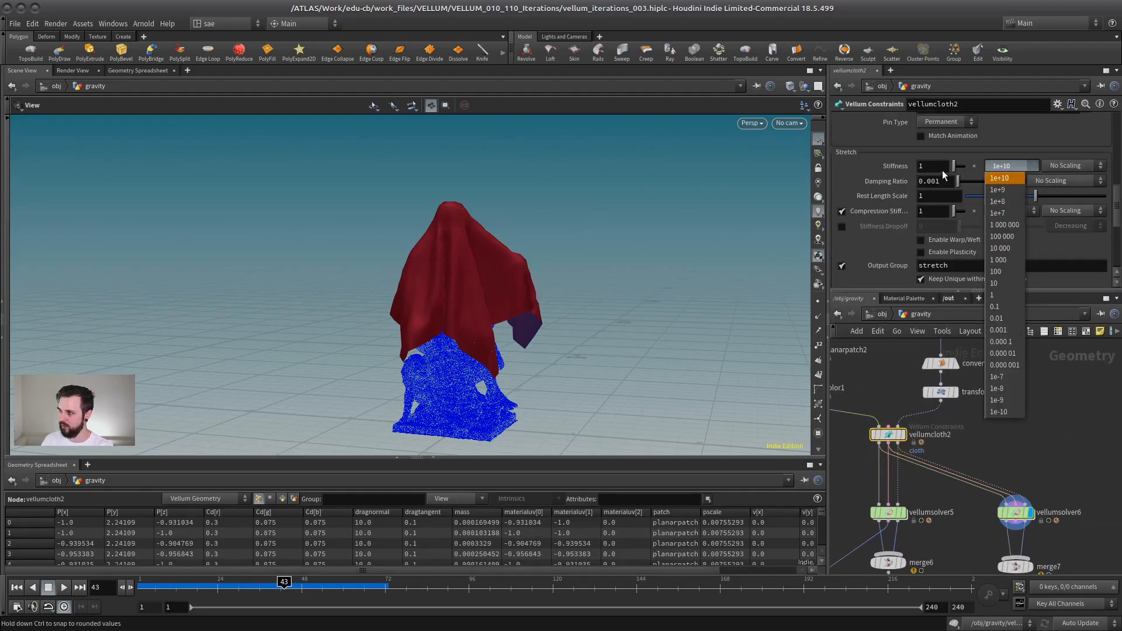
pyautogui.click(1007, 178)
pyautogui.click(931, 166)
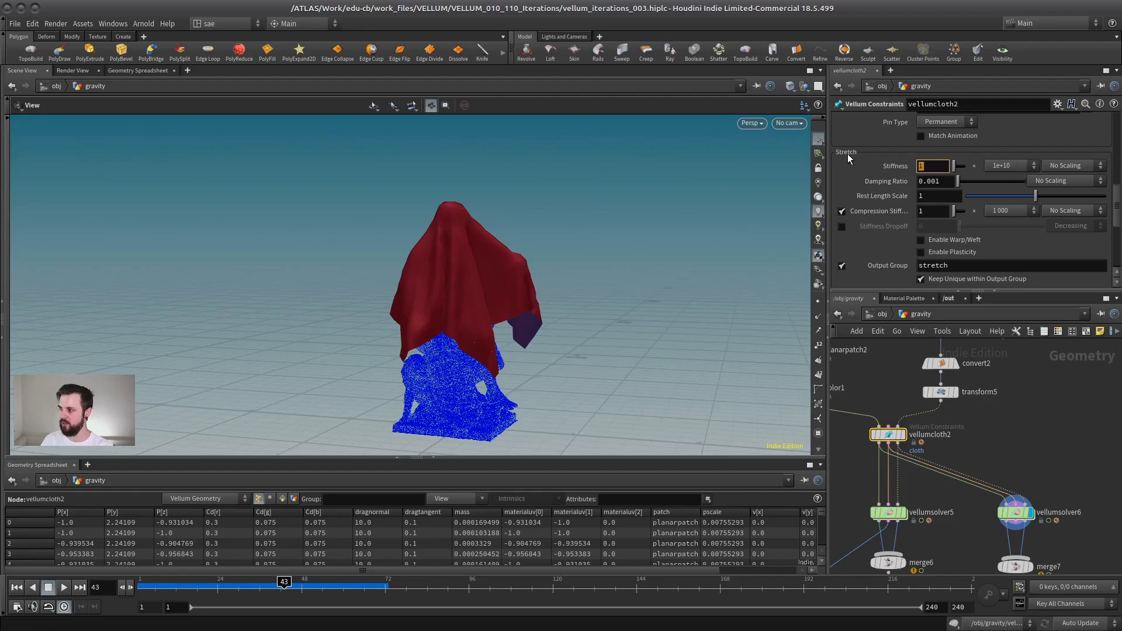
pyautogui.click(976, 436)
# - Set vellumsolver5's Constraint Iterations to 100 and play its simulation from frame 1 to about frame 7
pyautogui.scroll(-3, 970, 413)
pyautogui.moveTo(975, 436); pyautogui.dragTo(935, 404, button='middle')
pyautogui.scroll(2, 1018, 421)
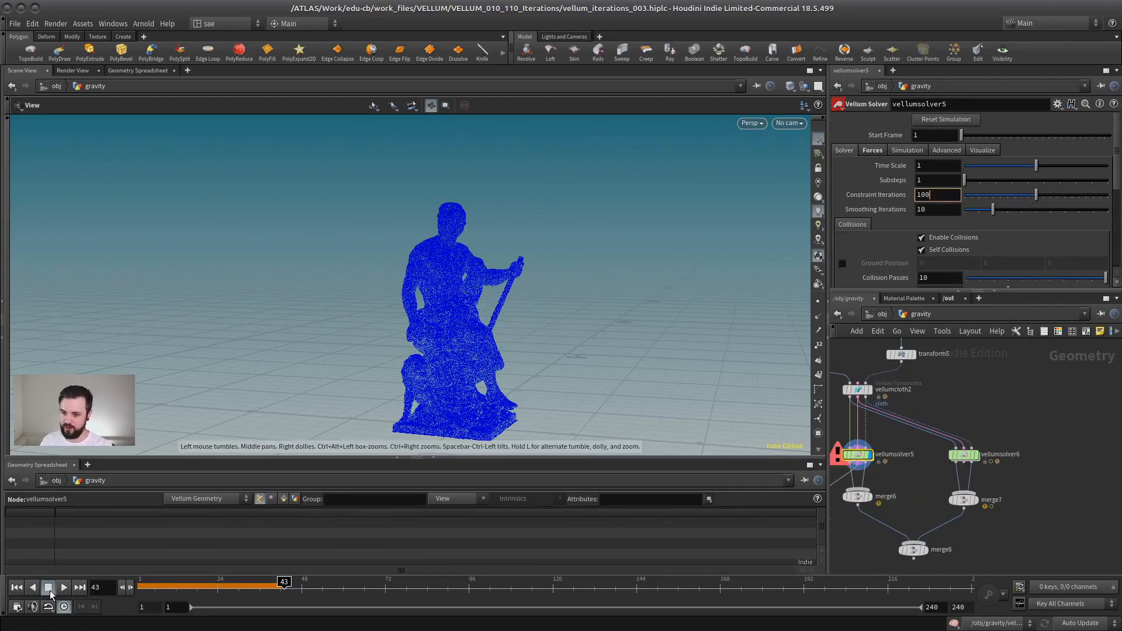
pyautogui.click(17, 587)
pyautogui.click(64, 588)
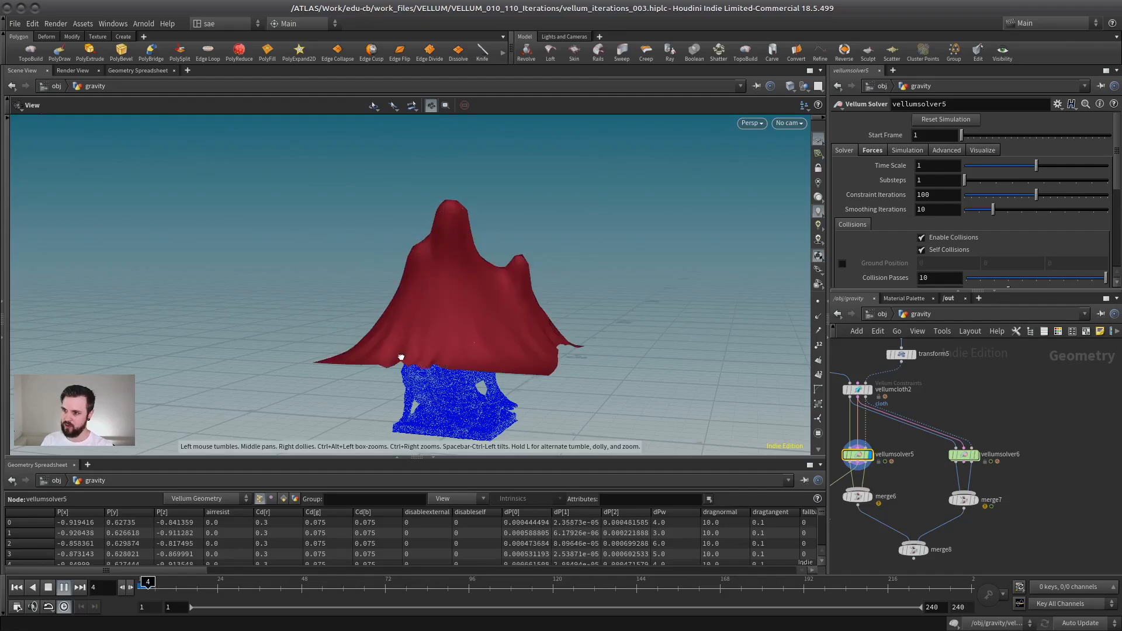
pyautogui.click(48, 587)
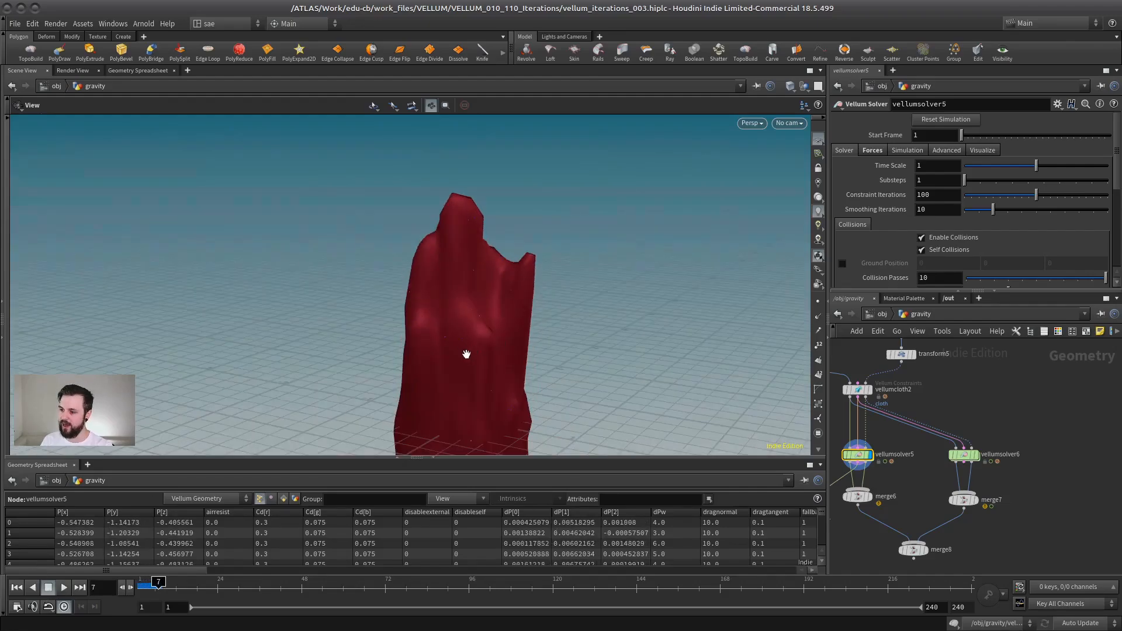
# - Examine the vellumsolver5 cloth in wireframe and shaded display alongside the Stretch settings of vellumcloth2
pyautogui.press('w')
pyautogui.moveTo(943, 390); pyautogui.dragTo(989, 437, button='middle')
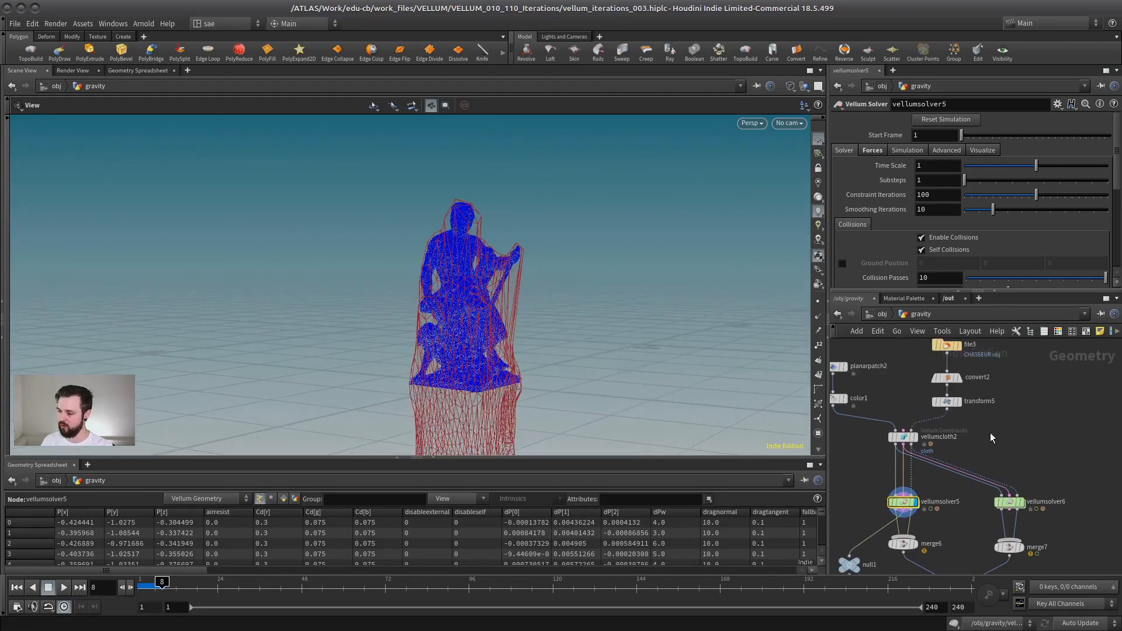
pyautogui.click(903, 436)
pyautogui.moveTo(858, 465); pyautogui.dragTo(919, 428, button='middle')
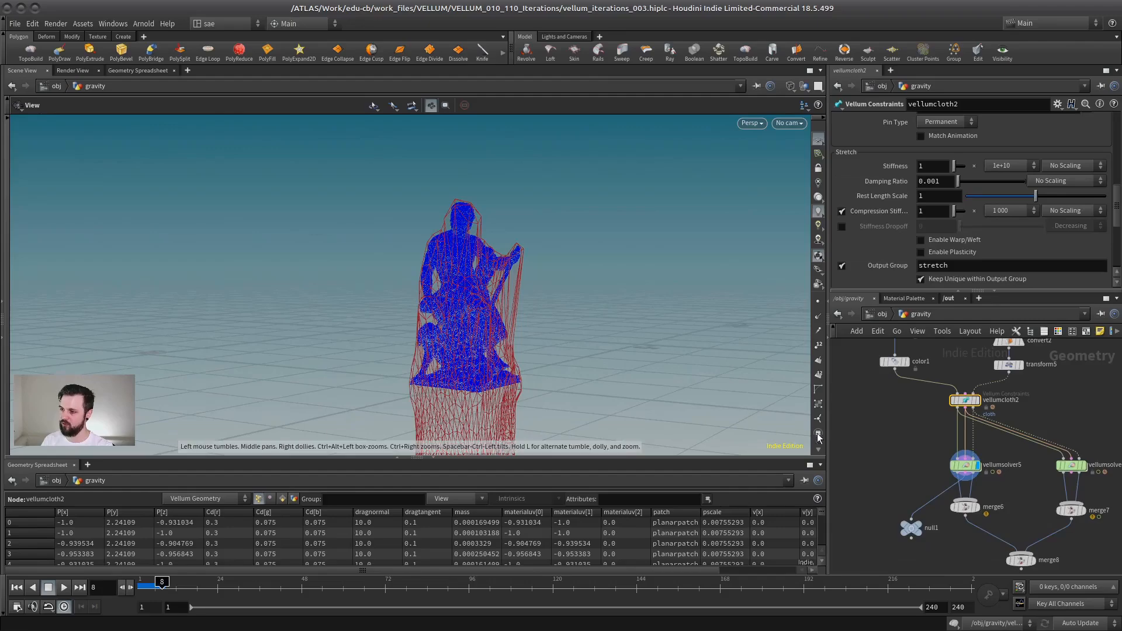
pyautogui.press('w')
pyautogui.scroll(3, 489, 327)
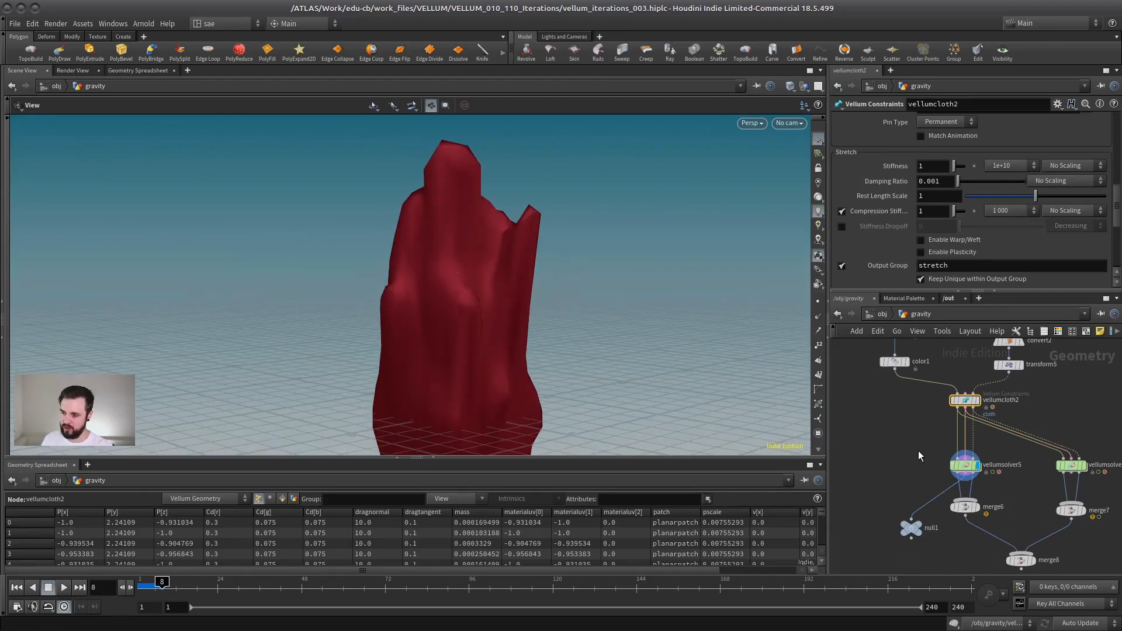
# - Select vellumsolver5 and inspect its cloth over the statue at frame 8 in shaded and wireframe display
pyautogui.click(964, 465)
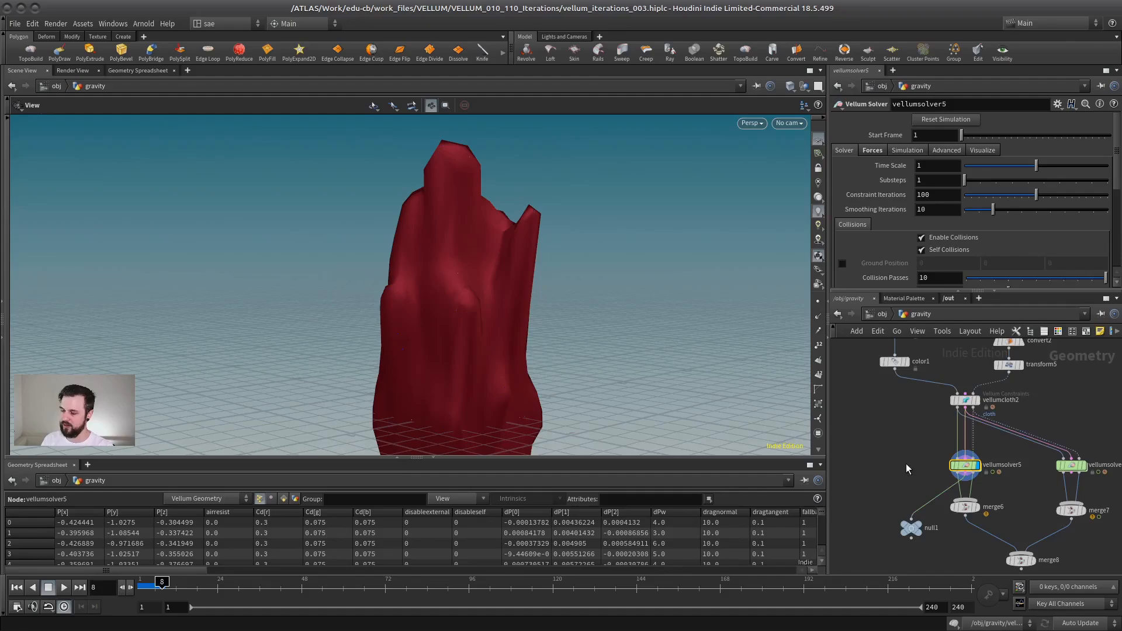
pyautogui.moveTo(906, 464); pyautogui.dragTo(899, 439, button='middle')
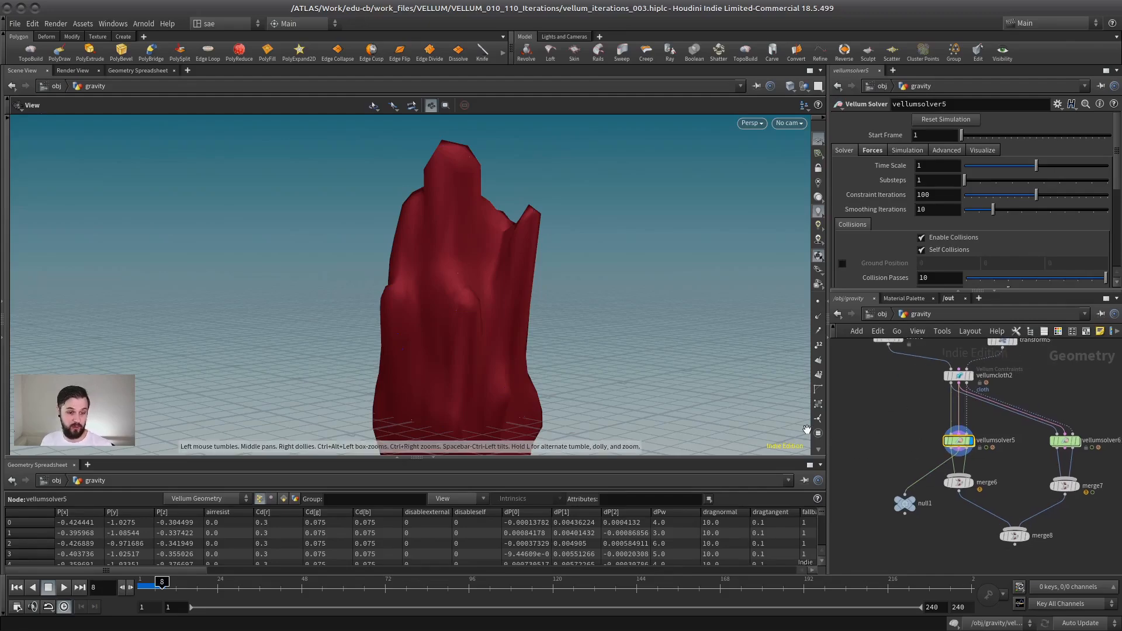
pyautogui.moveTo(538, 300); pyautogui.dragTo(514, 303)
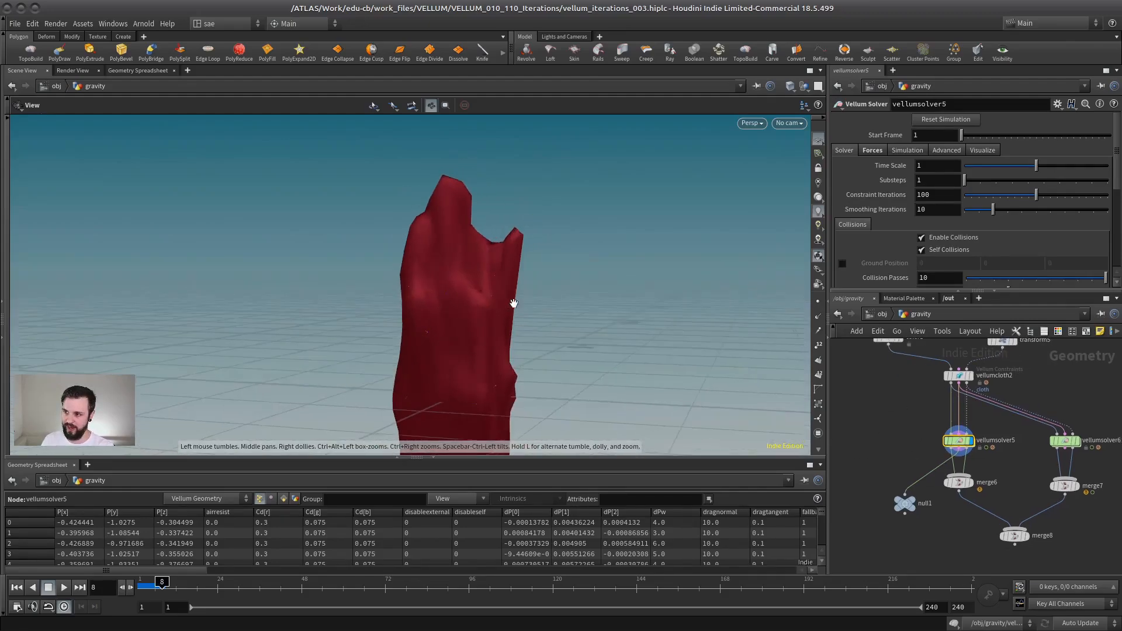
pyautogui.moveTo(931, 428); pyautogui.dragTo(873, 459, button='middle')
pyautogui.scroll(-2, 990, 420)
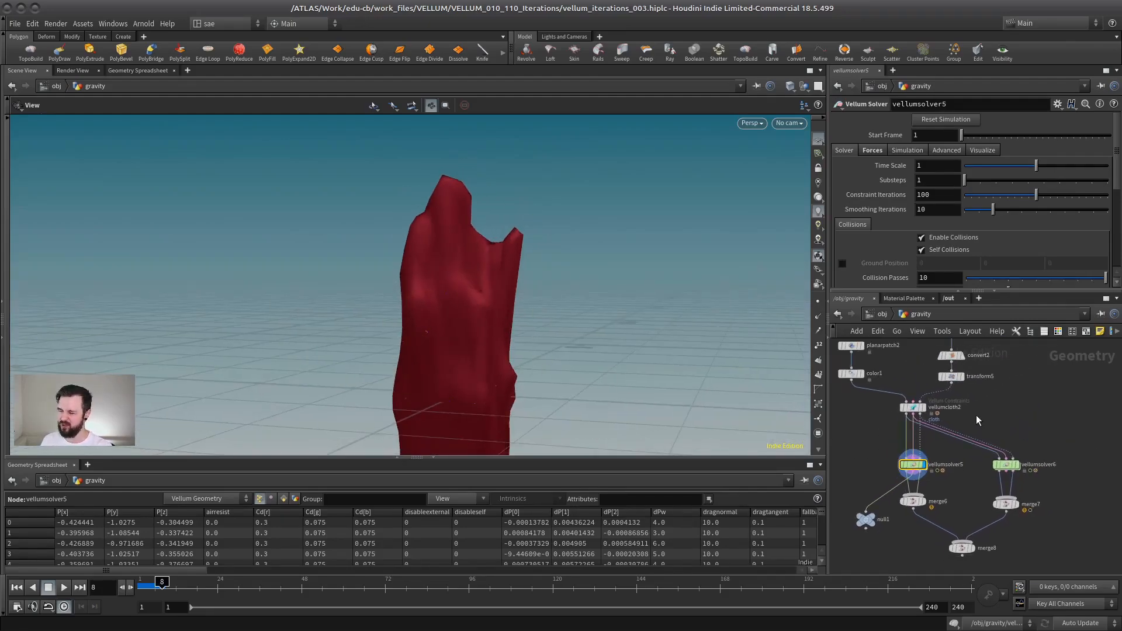
pyautogui.moveTo(994, 415); pyautogui.dragTo(999, 440, button='middle')
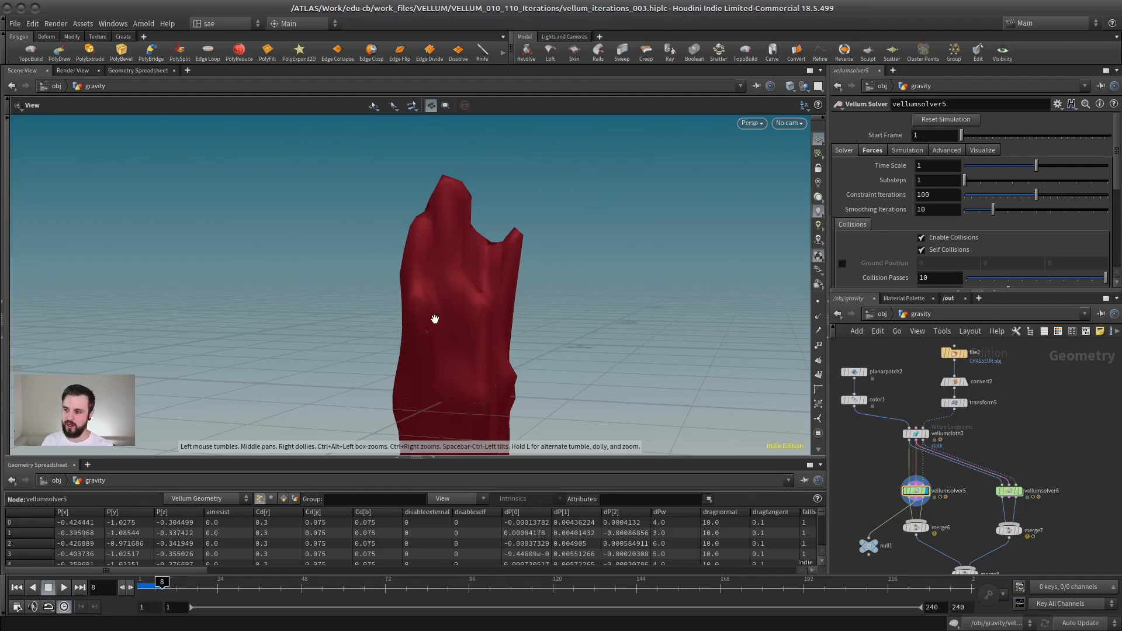
pyautogui.moveTo(451, 300); pyautogui.dragTo(554, 293, button='right')
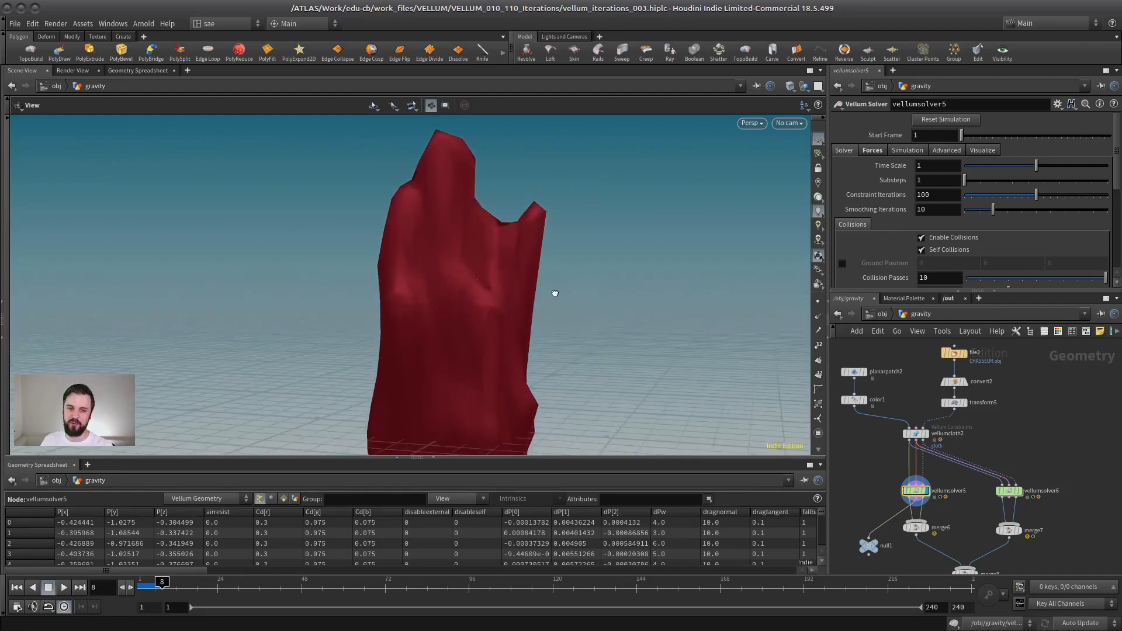
pyautogui.moveTo(553, 293); pyautogui.dragTo(513, 298)
pyautogui.press('w')
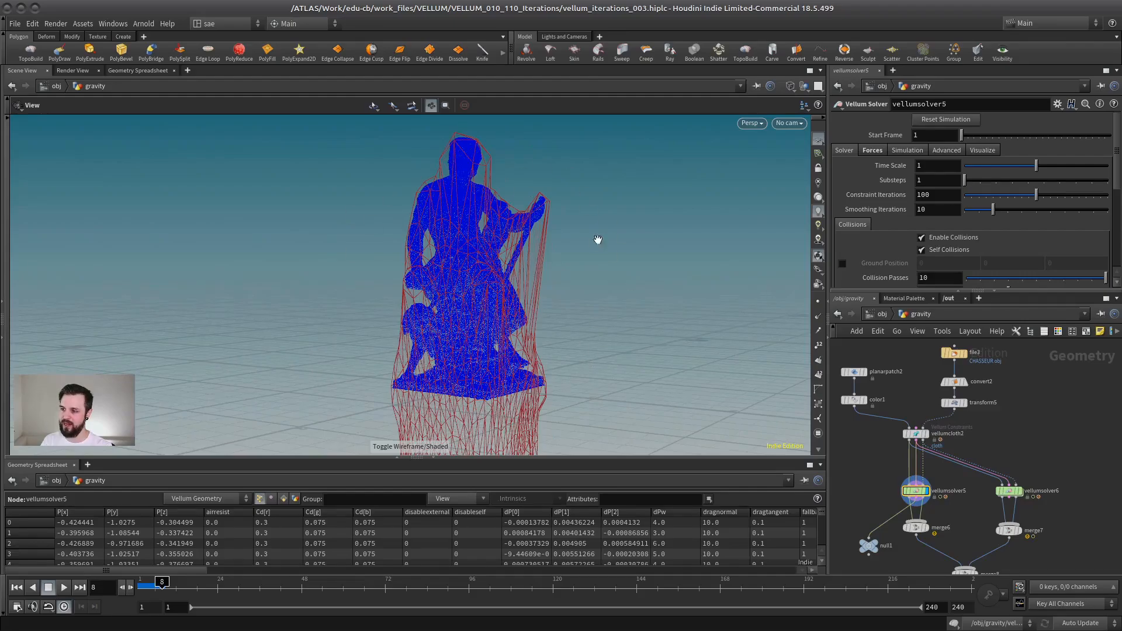
pyautogui.press('w')
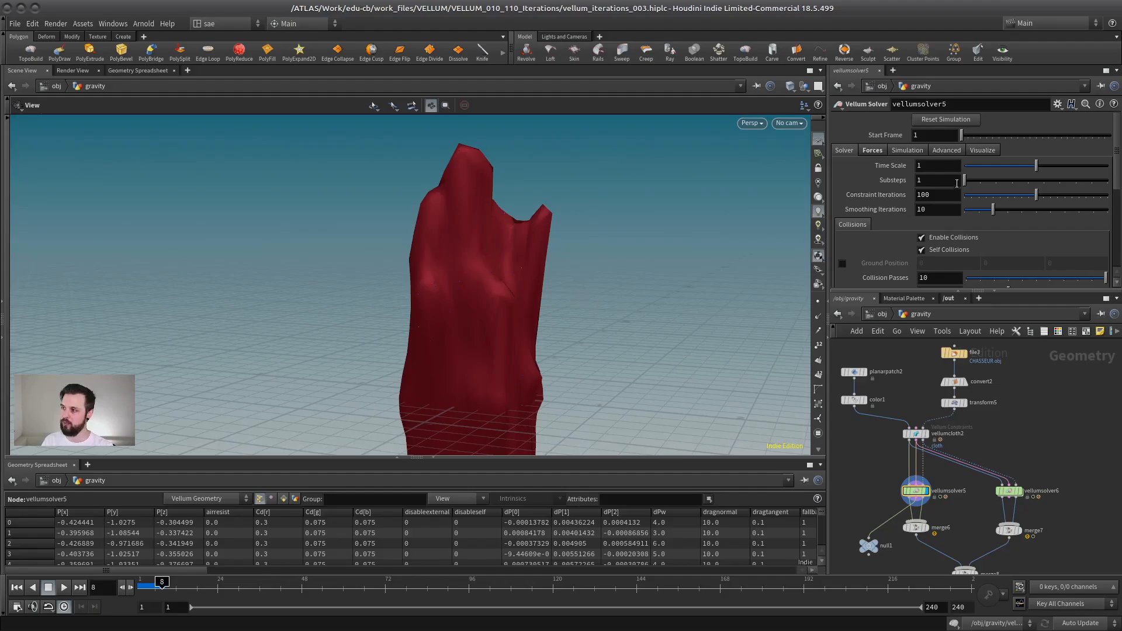
# - Compare the vellumsolver5 cloth with the statue from other angles in wireframe, and check the solver's Substeps and Constraint Iterations
pyautogui.moveTo(583, 306)
pyautogui.mouseDown()
pyautogui.moveTo(571, 341)
pyautogui.moveTo(601, 345)
pyautogui.mouseUp()
pyautogui.press('w')
pyautogui.moveTo(638, 310)
pyautogui.mouseDown()
pyautogui.moveTo(428, 309)
pyautogui.moveTo(608, 315)
pyautogui.moveTo(541, 343)
pyautogui.moveTo(498, 281)
pyautogui.moveTo(480, 324)
pyautogui.mouseUp()
pyautogui.press('w')
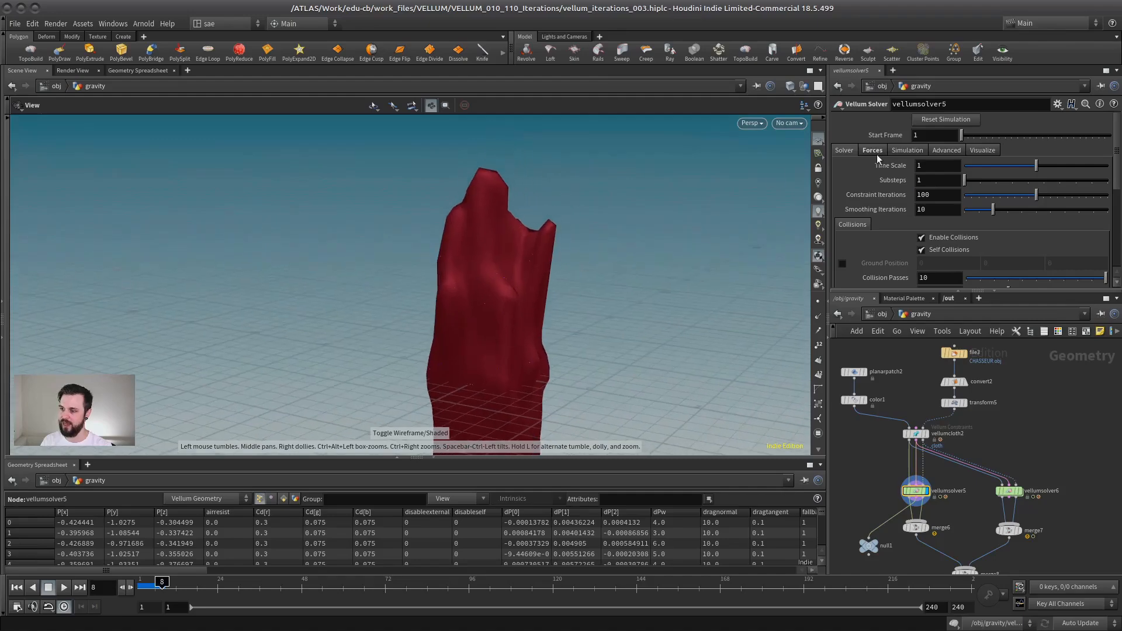
pyautogui.moveTo(930, 181); pyautogui.dragTo(861, 187)
pyautogui.click(935, 195)
pyautogui.click(935, 180)
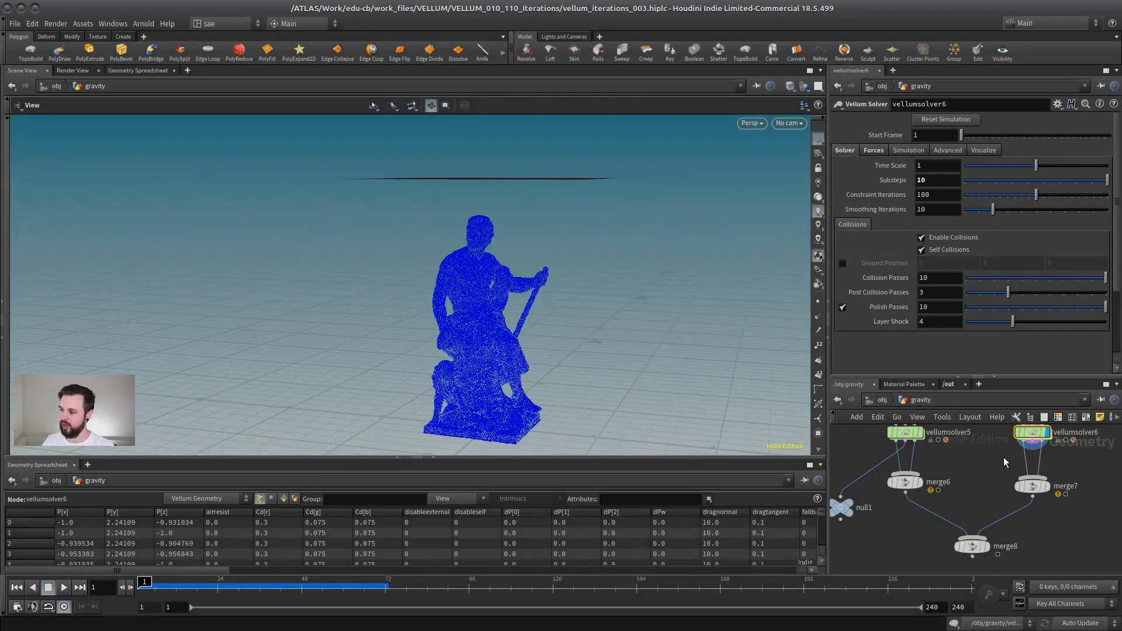
# - Scrub the vellumsolver6 simulation to frame 43 and review its draped cloth alongside the Substeps and Constraint Iterations values
pyautogui.moveTo(1004, 457); pyautogui.dragTo(962, 505, button='middle')
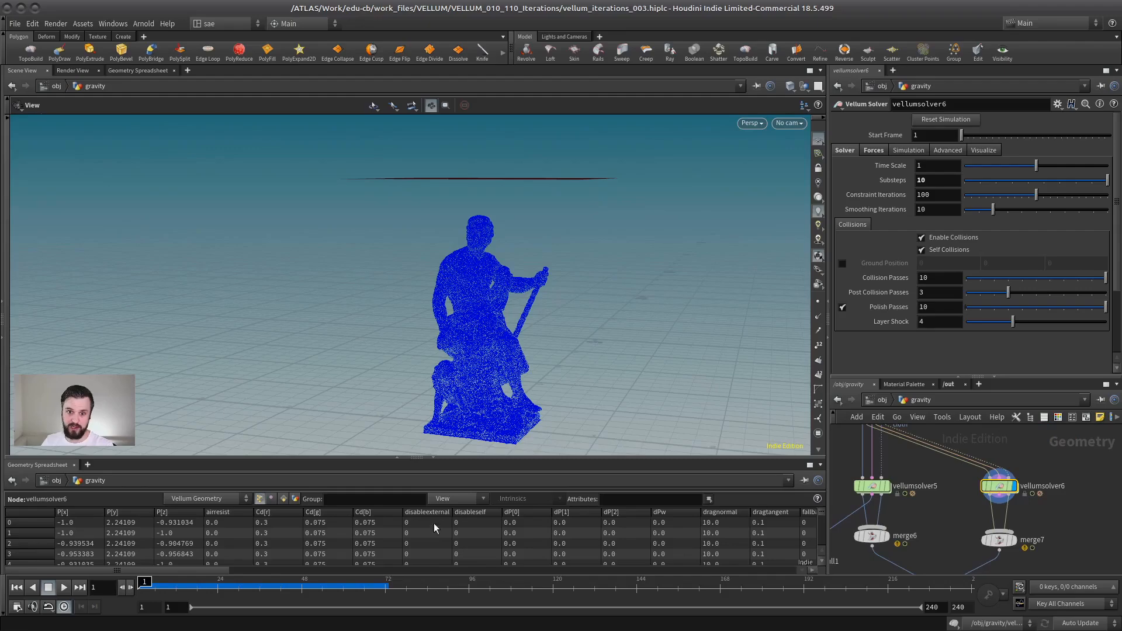
pyautogui.moveTo(185, 591); pyautogui.dragTo(284, 590)
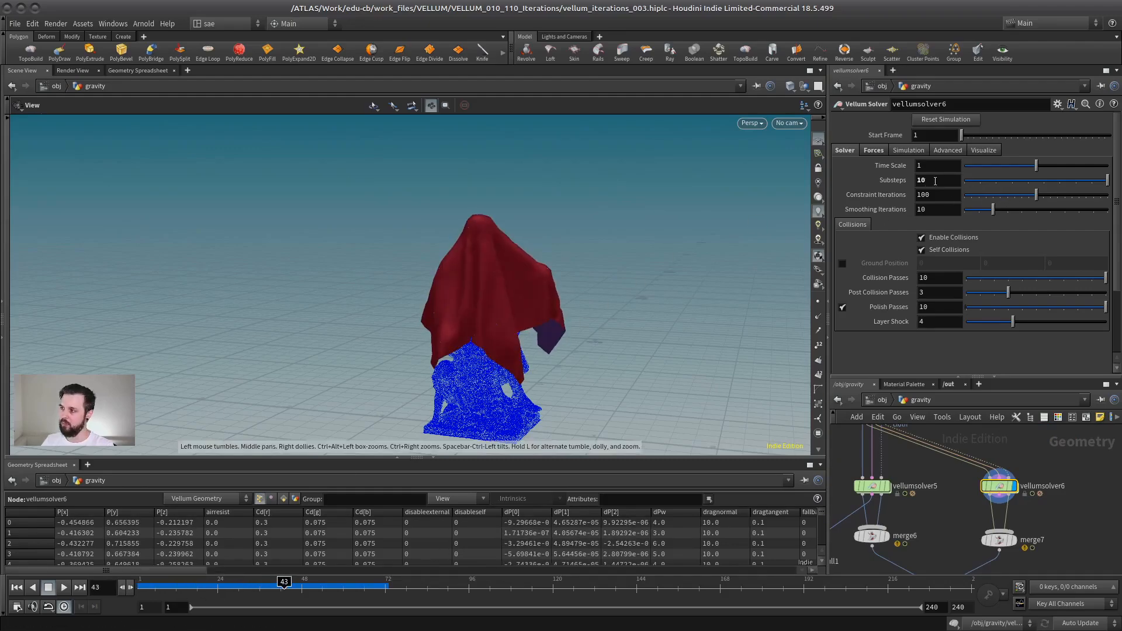
pyautogui.moveTo(637, 351); pyautogui.dragTo(612, 326, button='middle')
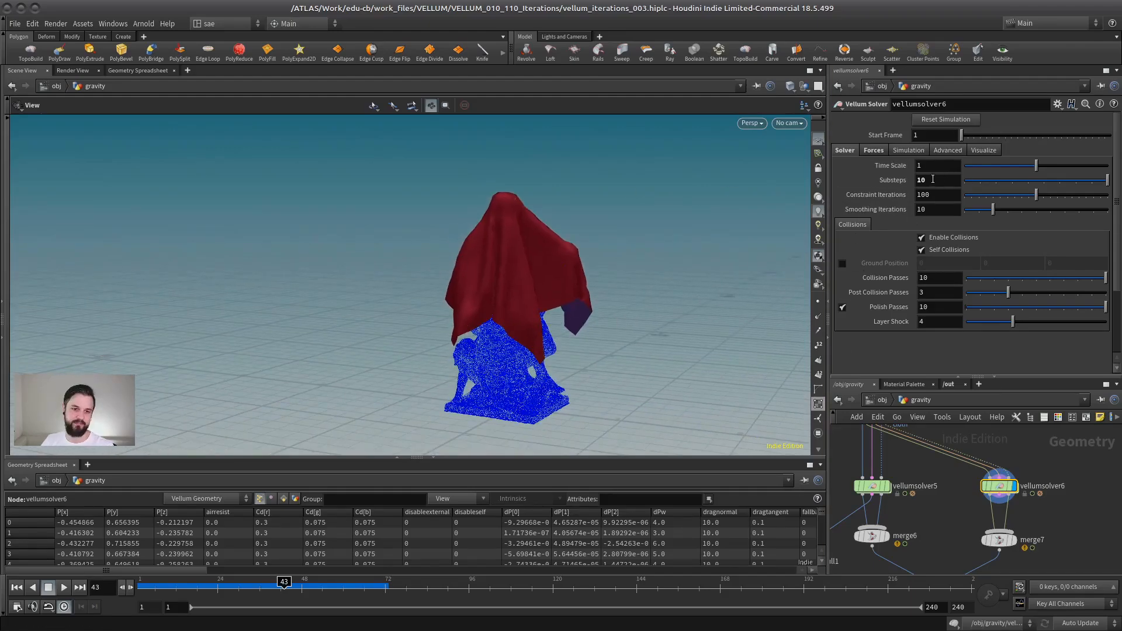
pyautogui.click(942, 196)
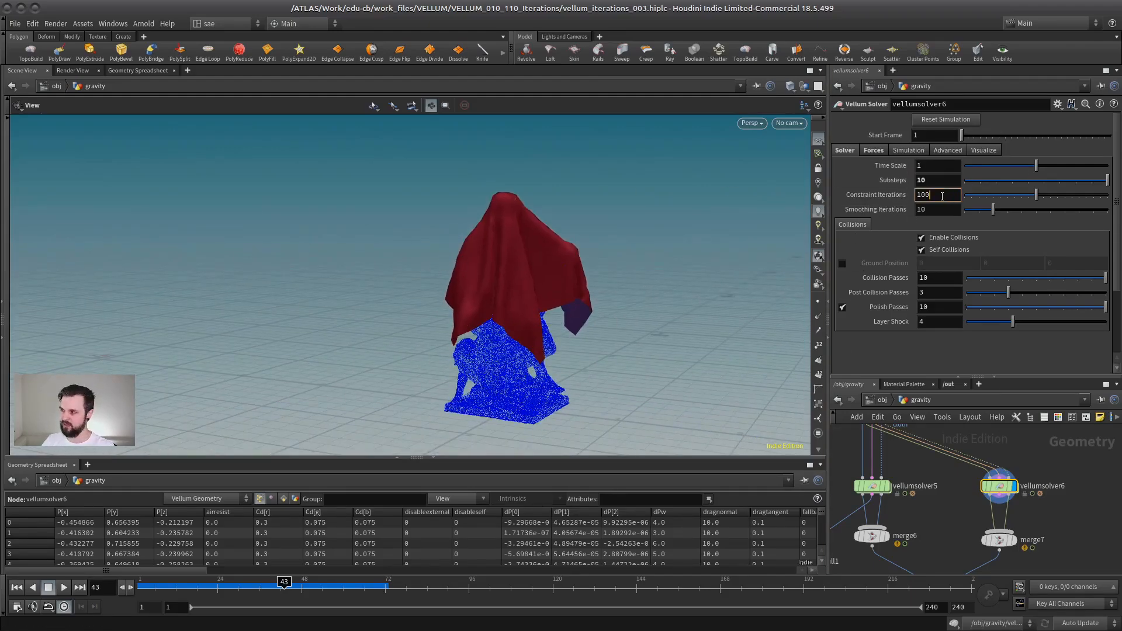